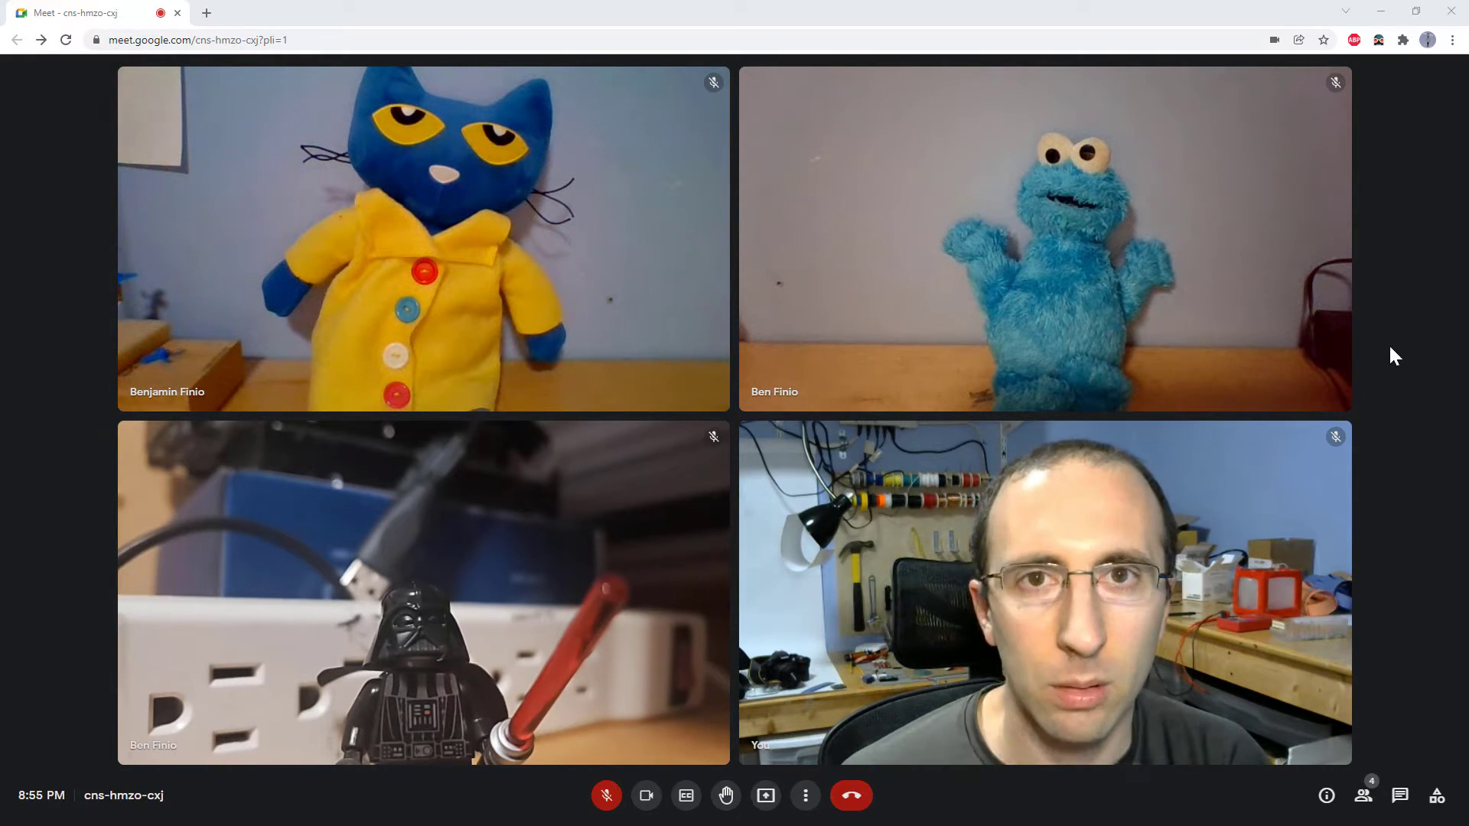
# Bring up the extra meeting options list and dismiss it without choosing anything.
pyautogui.moveTo(1063, 275)
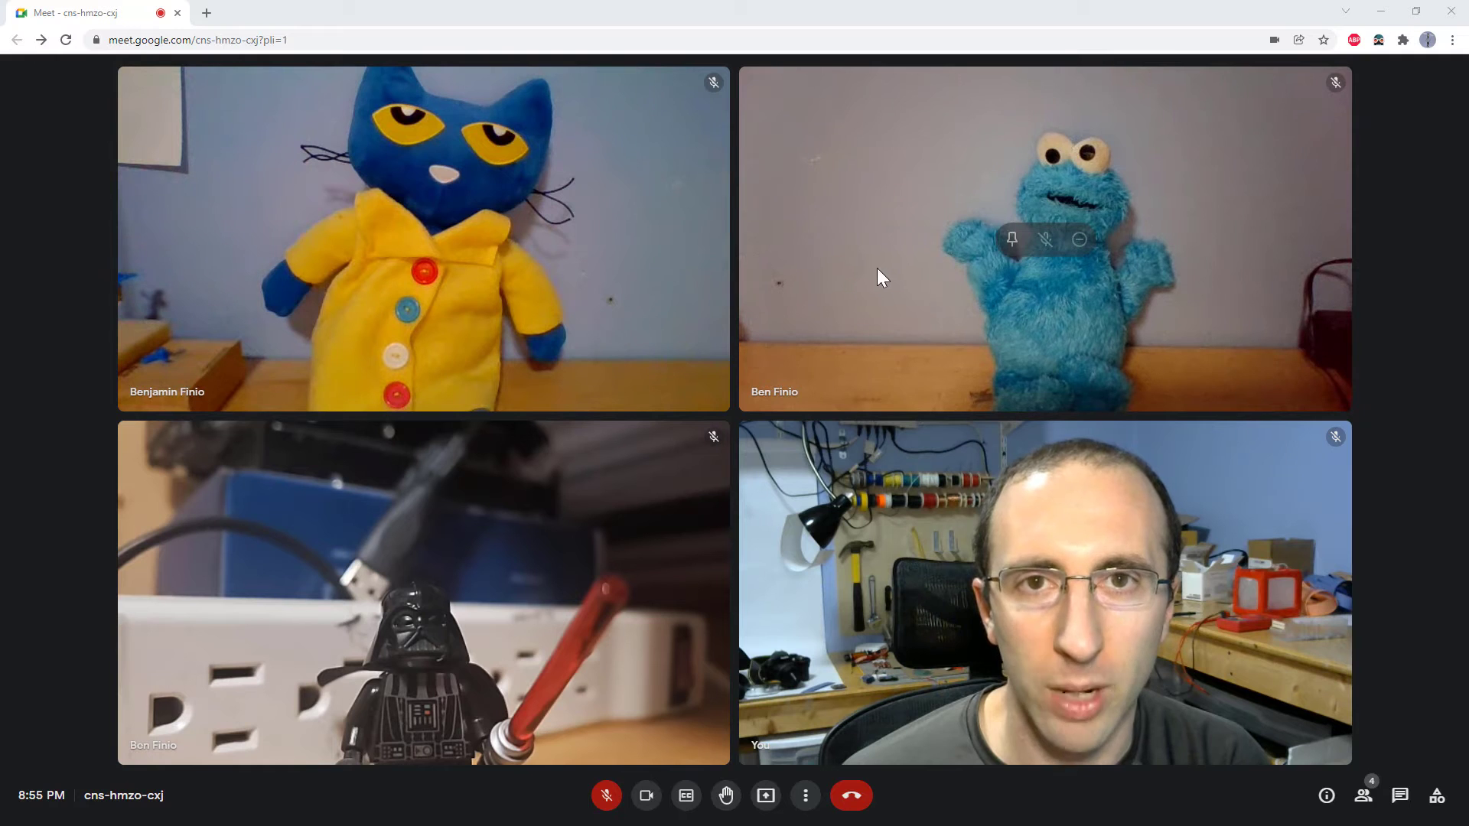
pyautogui.moveTo(576, 197)
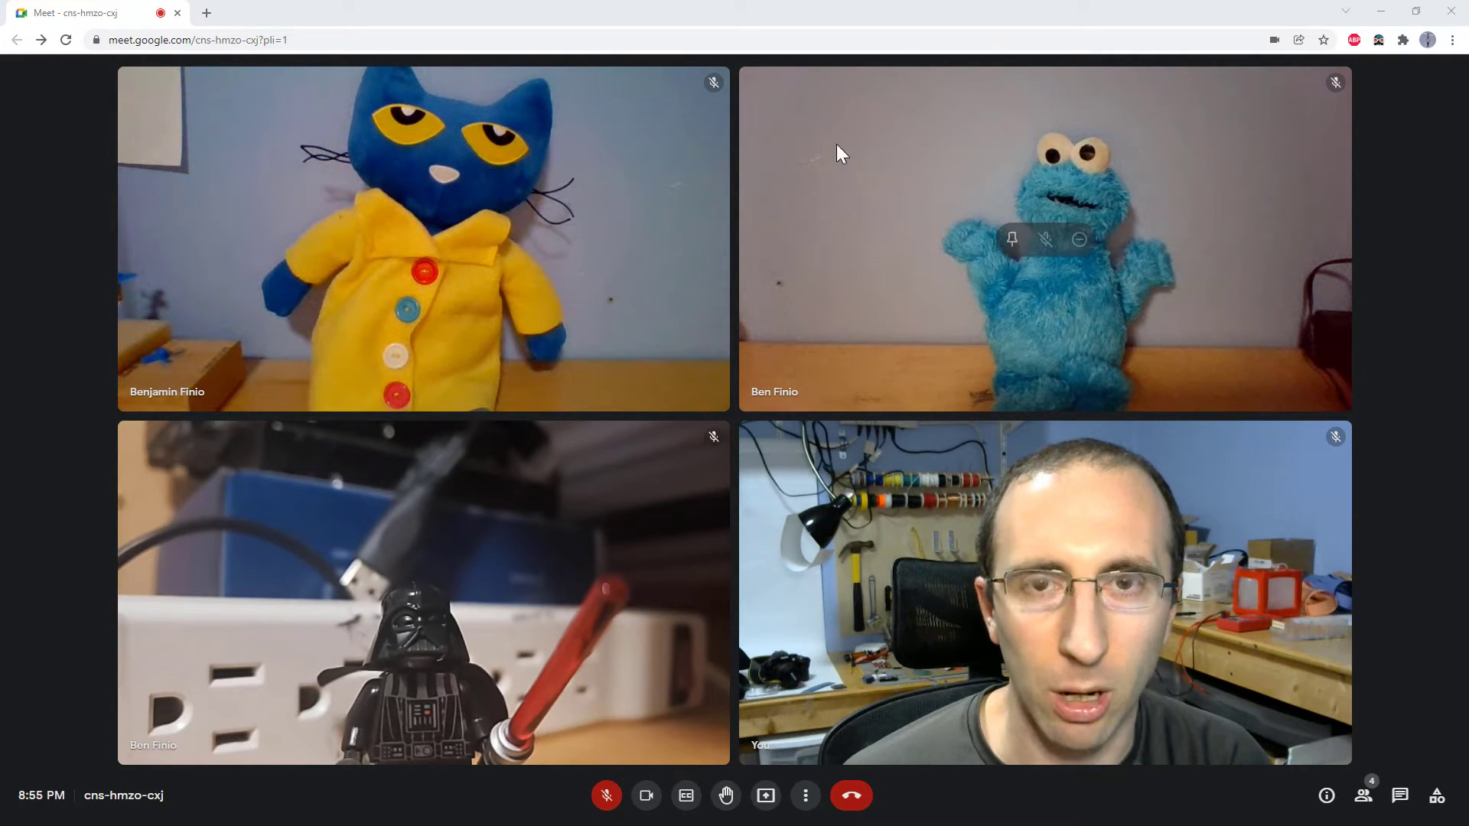
pyautogui.moveTo(824, 441)
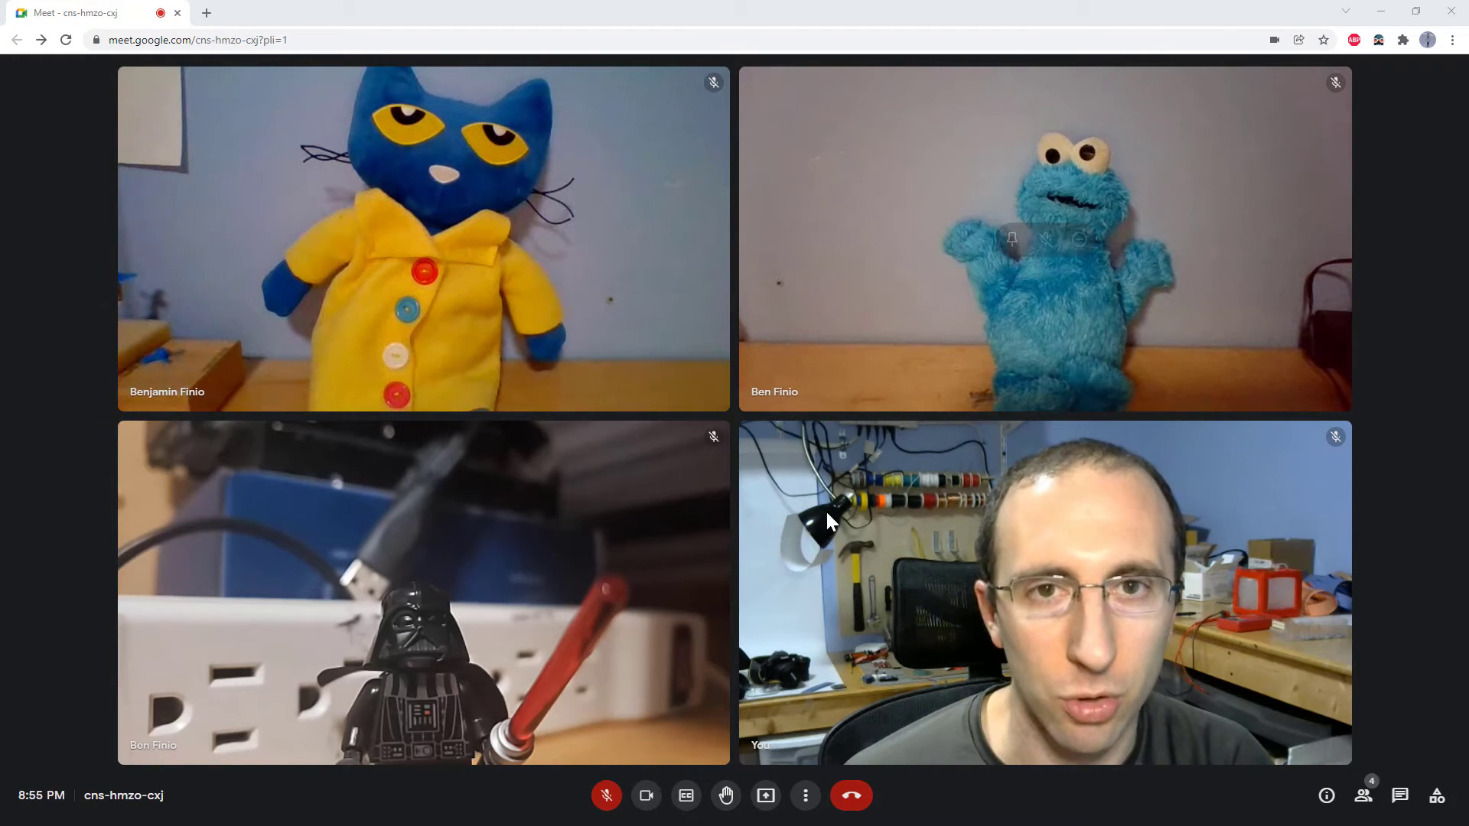
pyautogui.click(806, 796)
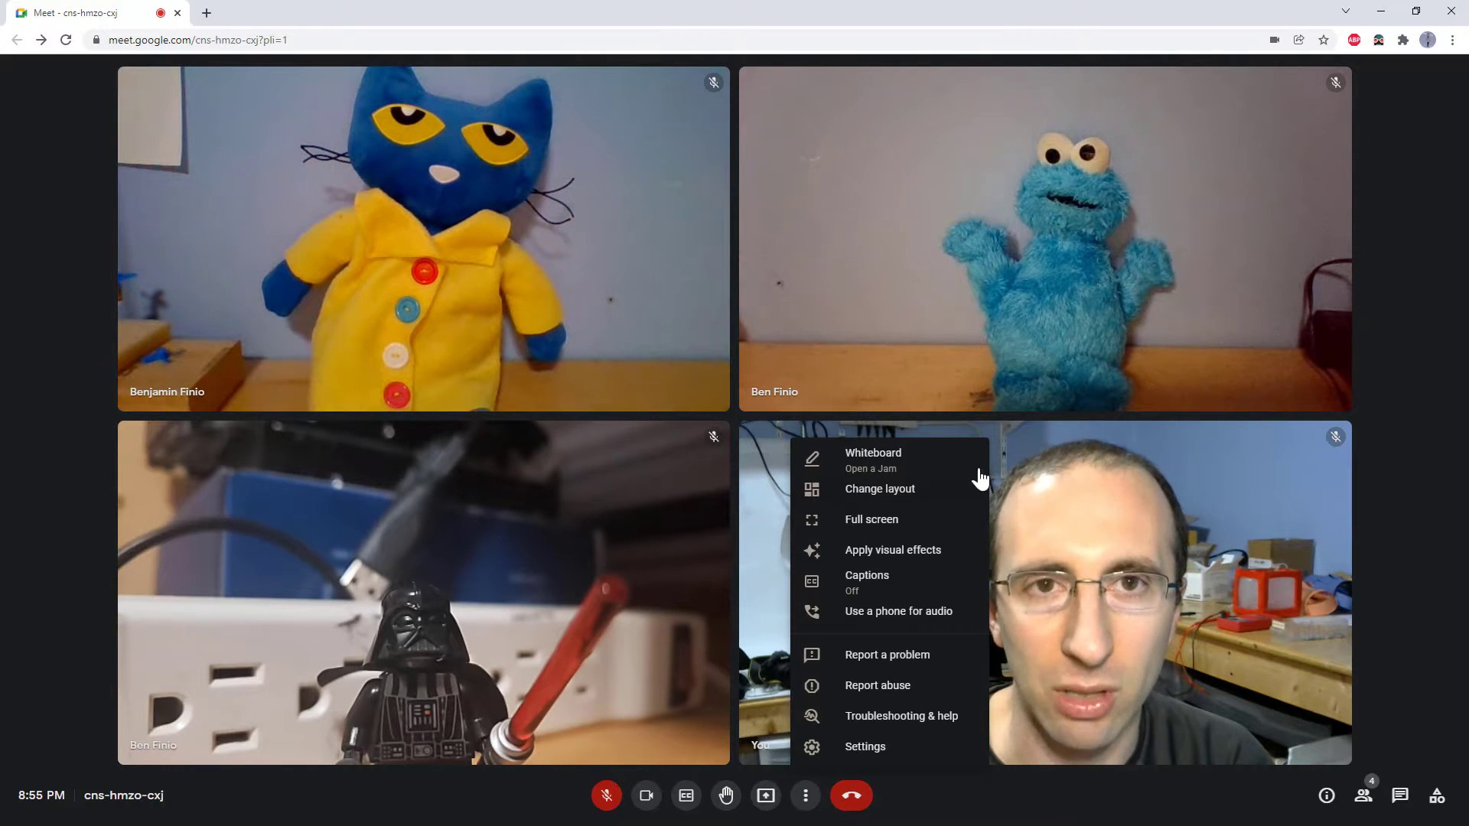
pyautogui.click(1399, 348)
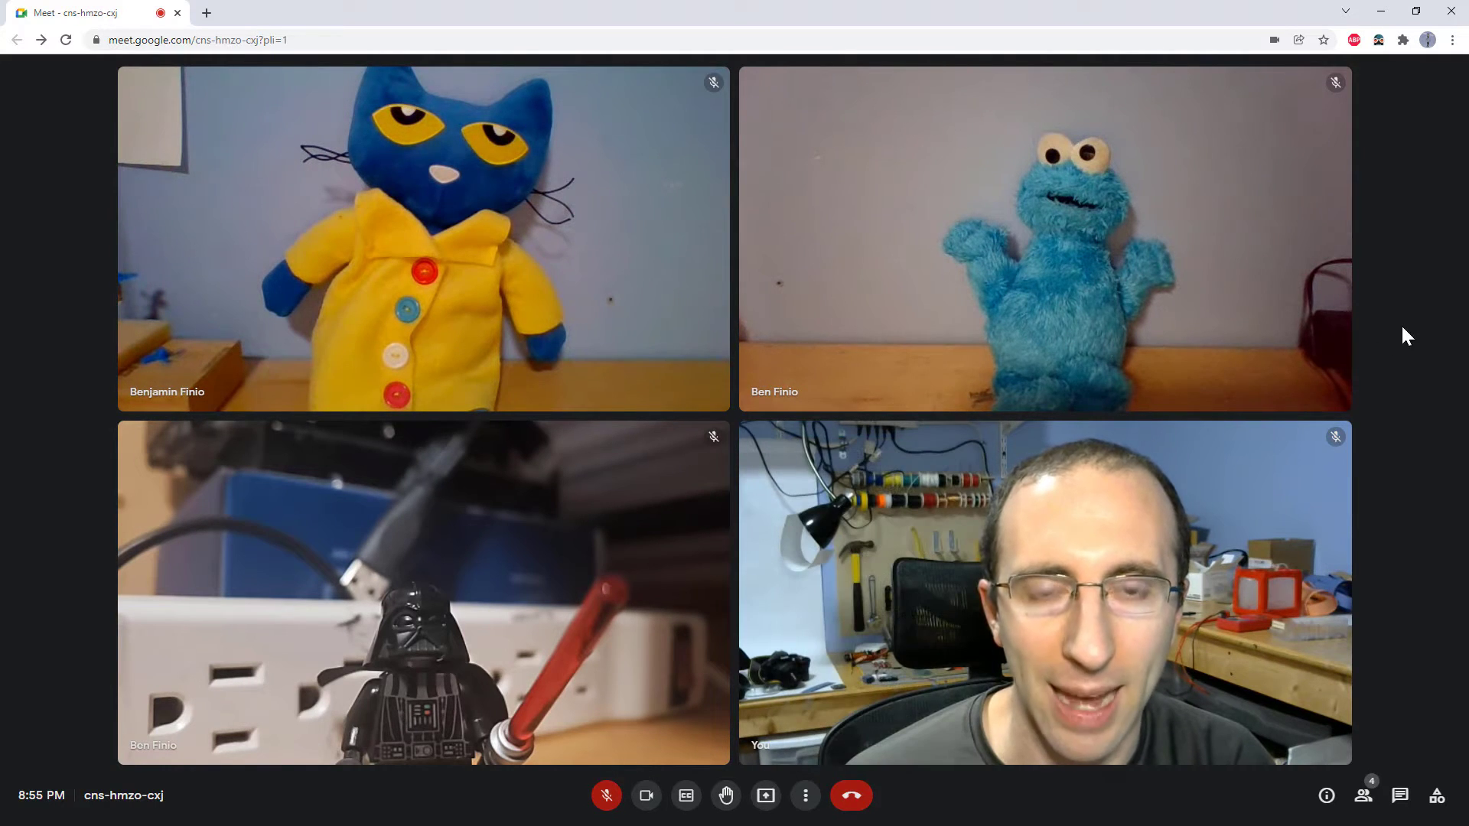
# Shrink your own video out of the grid, then bring it back.
pyautogui.moveTo(1174, 450)
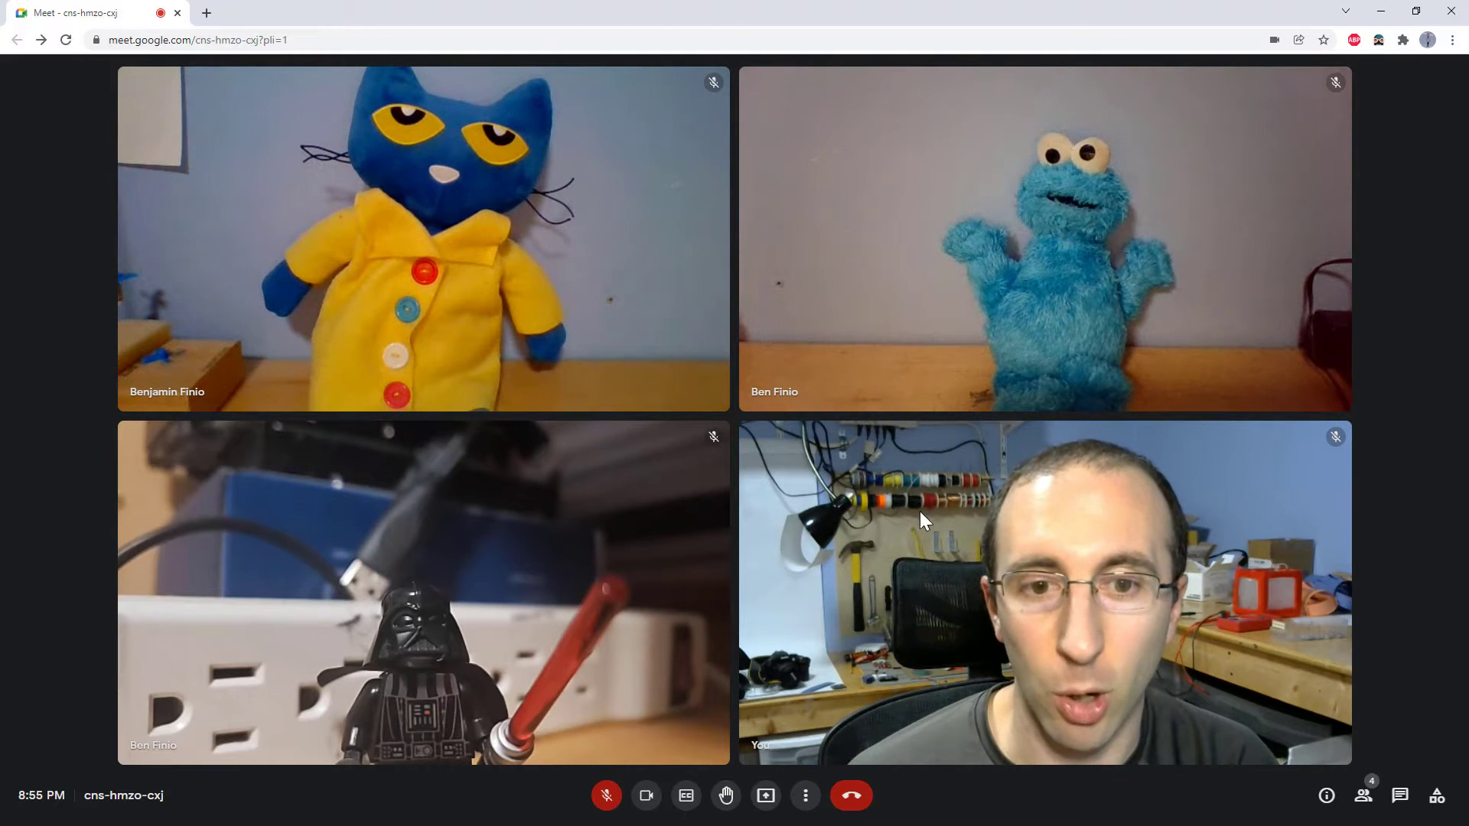
pyautogui.moveTo(1128, 475)
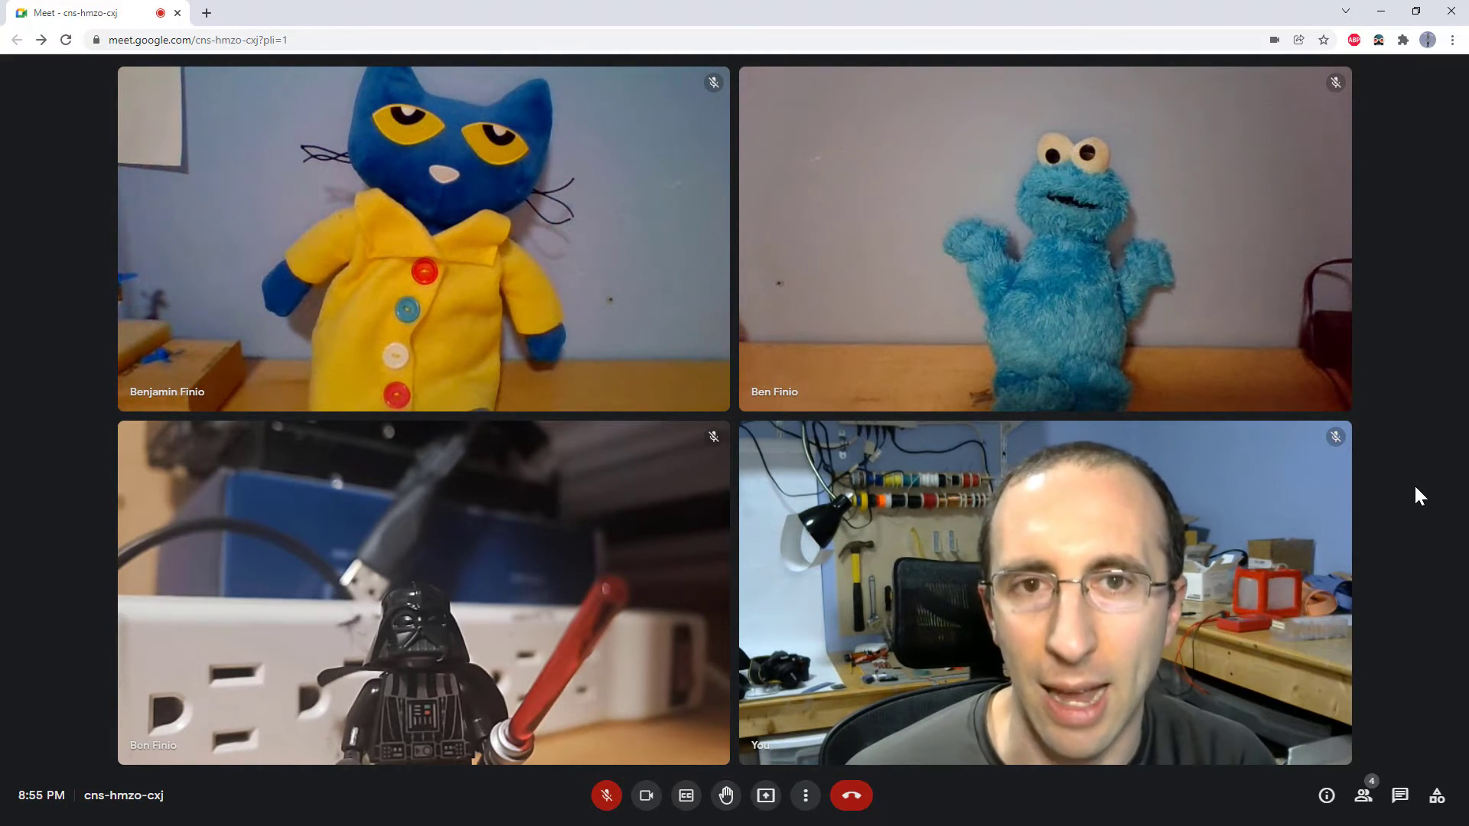
pyautogui.moveTo(1288, 495)
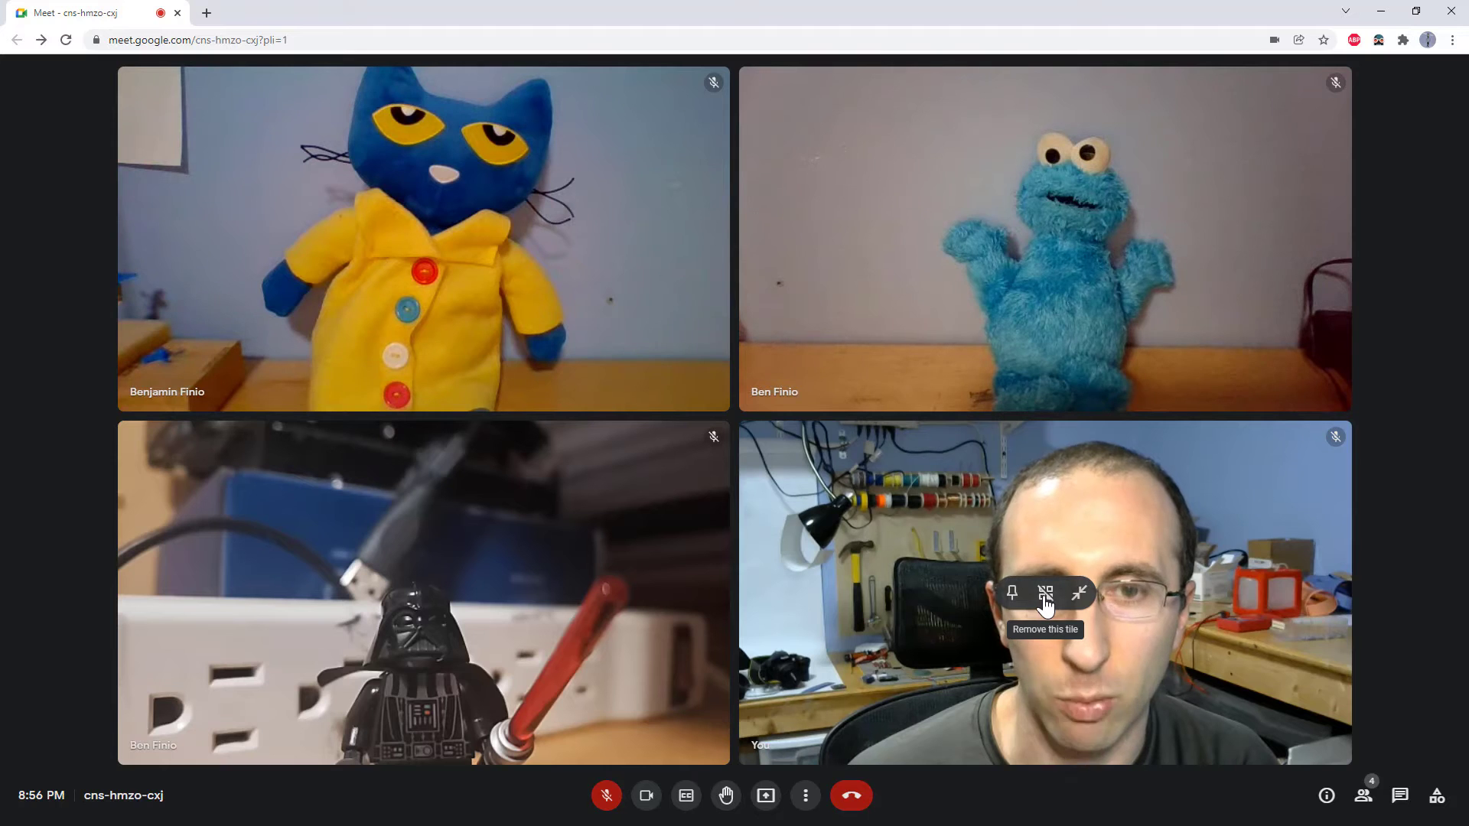
pyautogui.click(1080, 595)
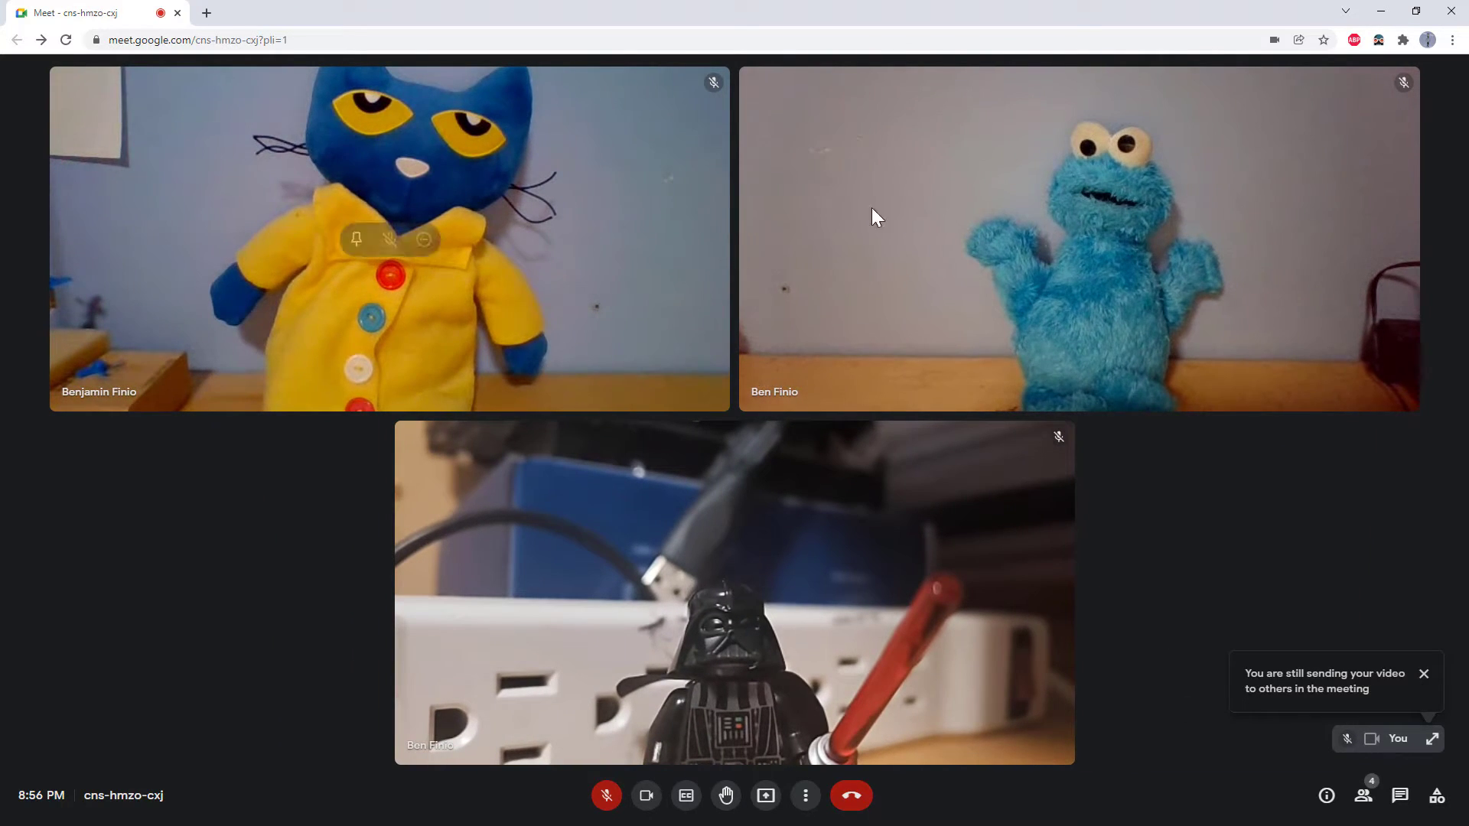
pyautogui.click(1431, 741)
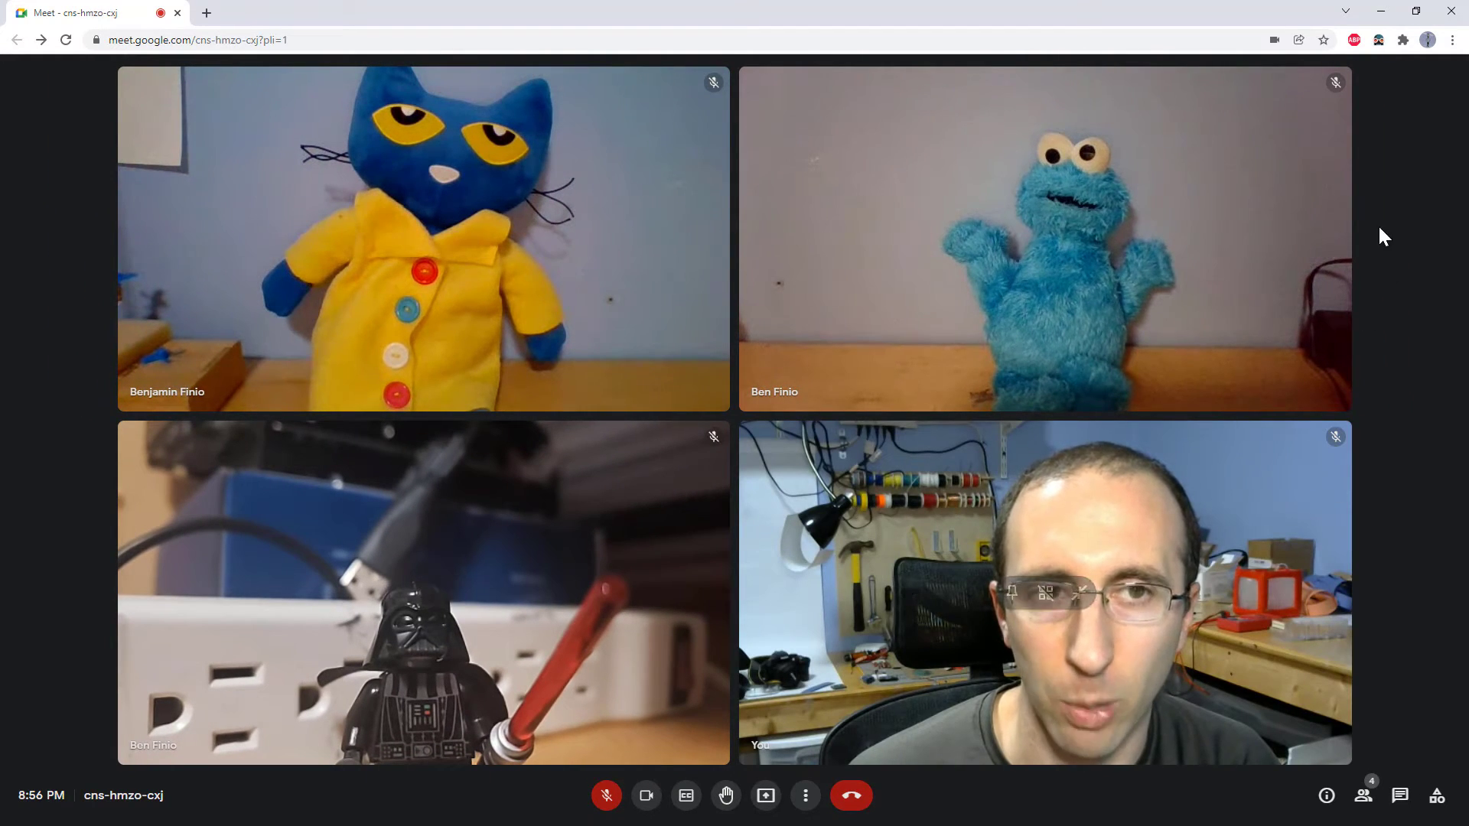
# Pin the Cookie Monster video as the main view, then unpin it into the grid.
pyautogui.moveTo(1048, 608)
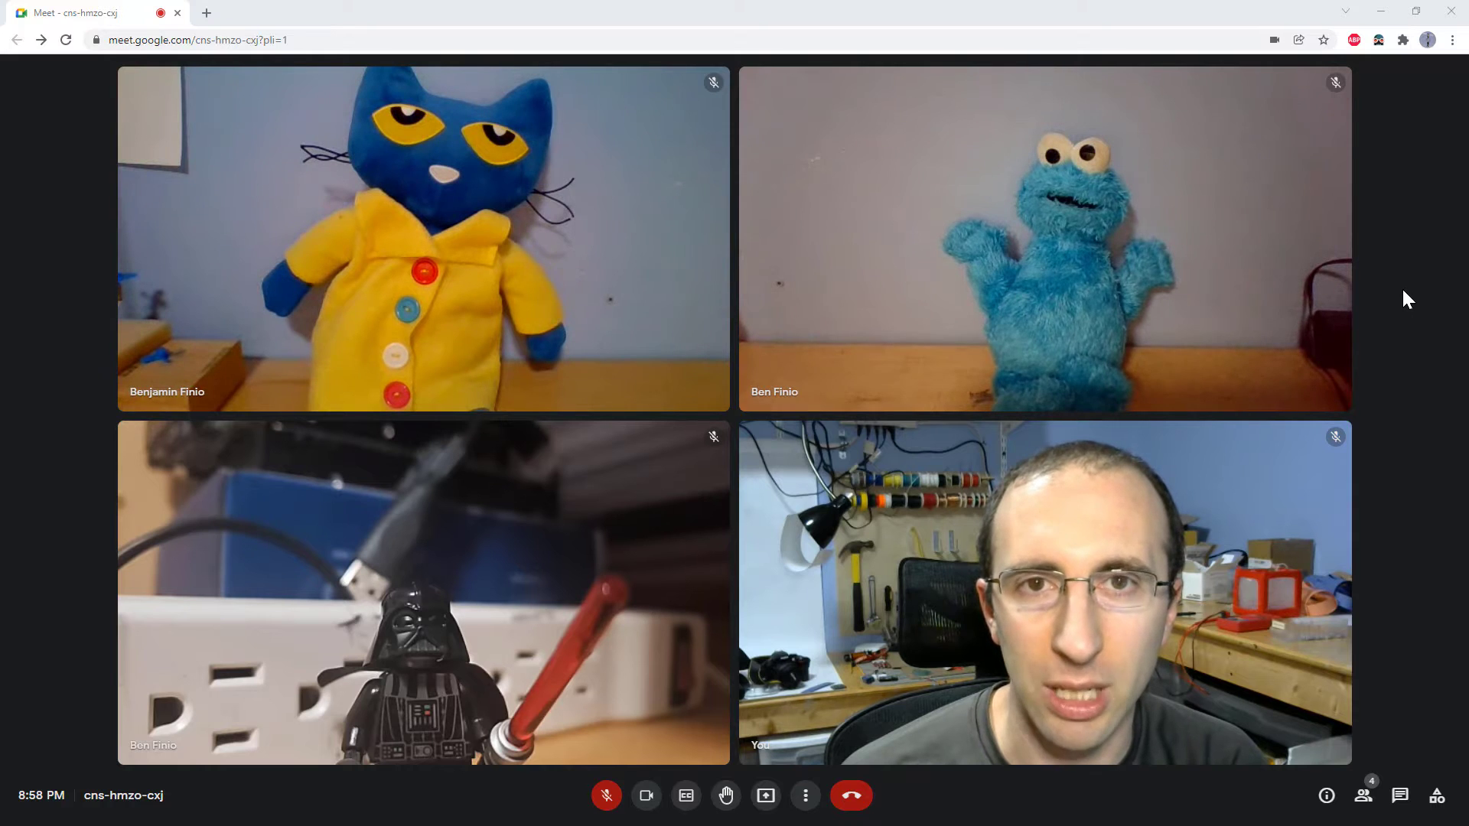
pyautogui.moveTo(915, 232)
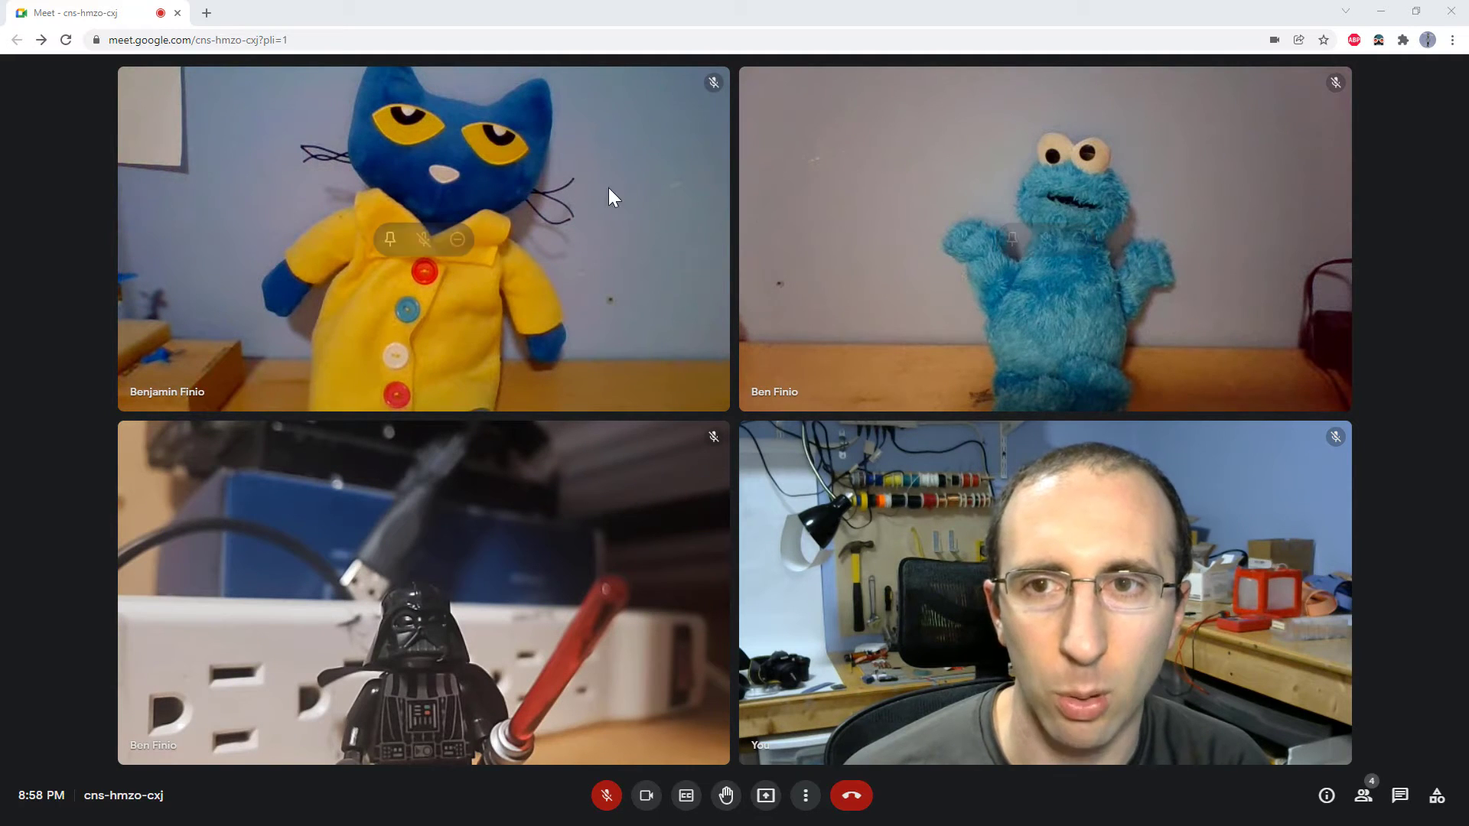
pyautogui.moveTo(985, 525)
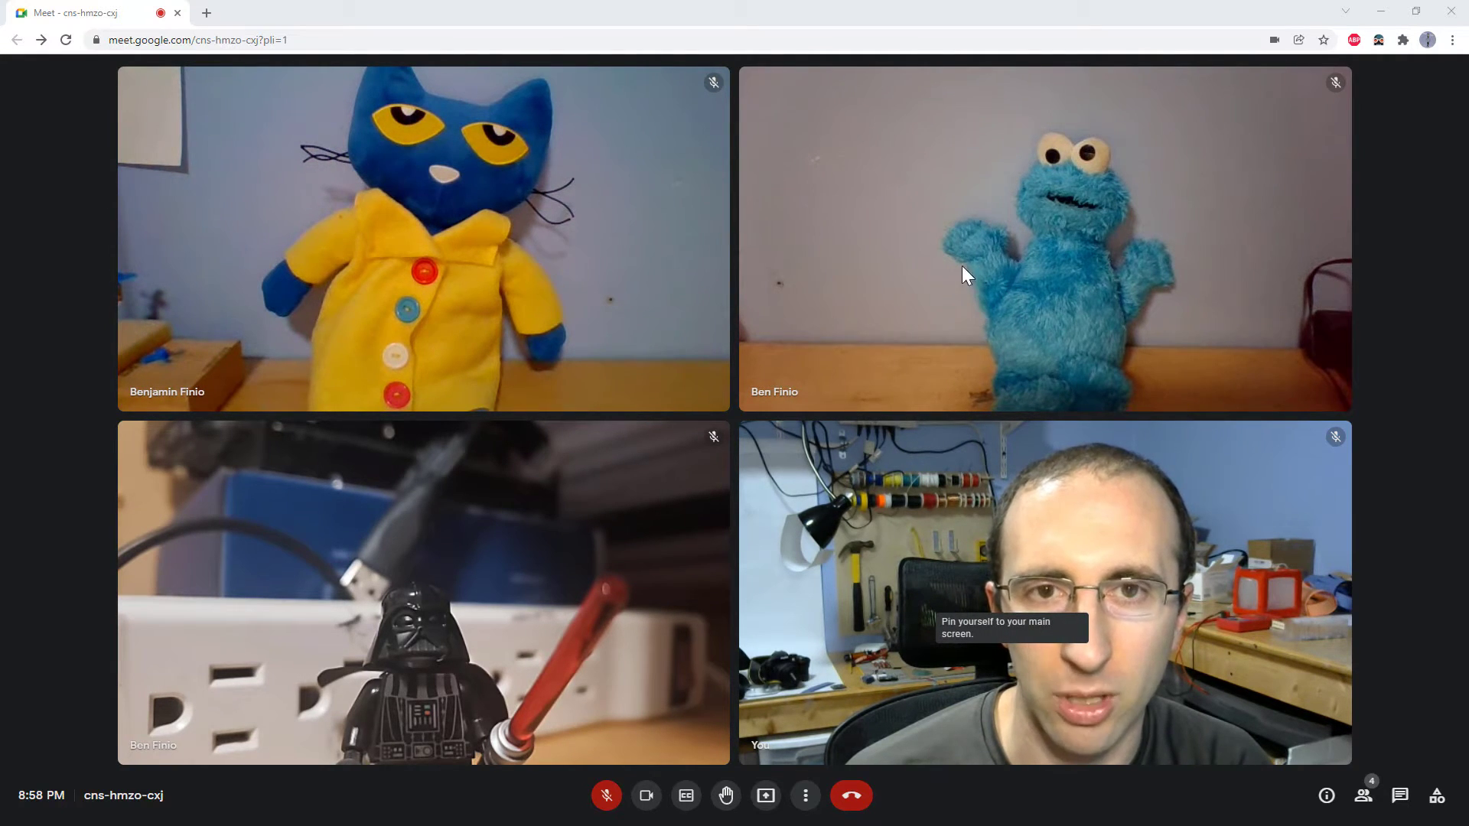
pyautogui.moveTo(987, 240)
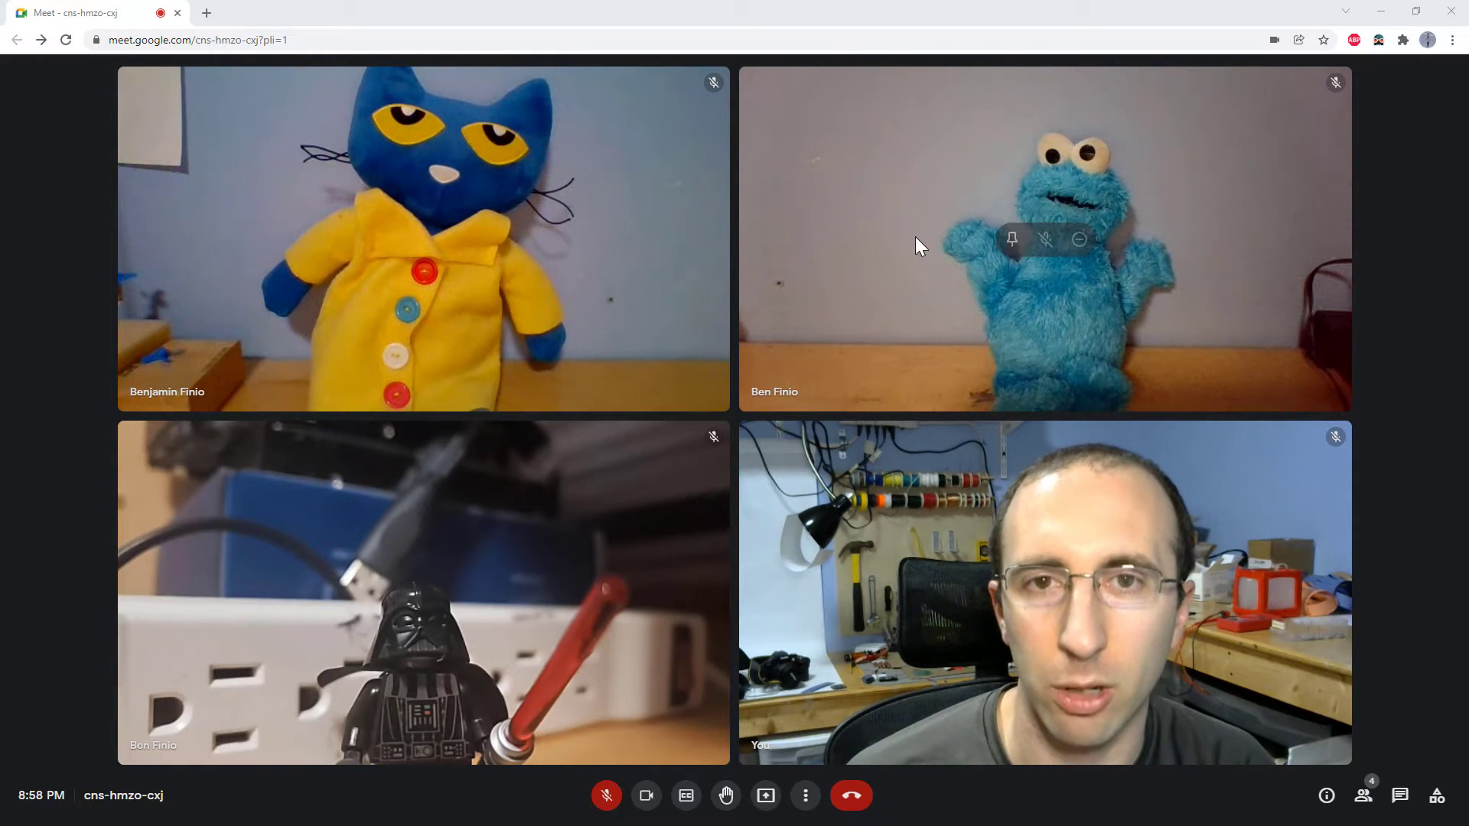
pyautogui.click(1011, 240)
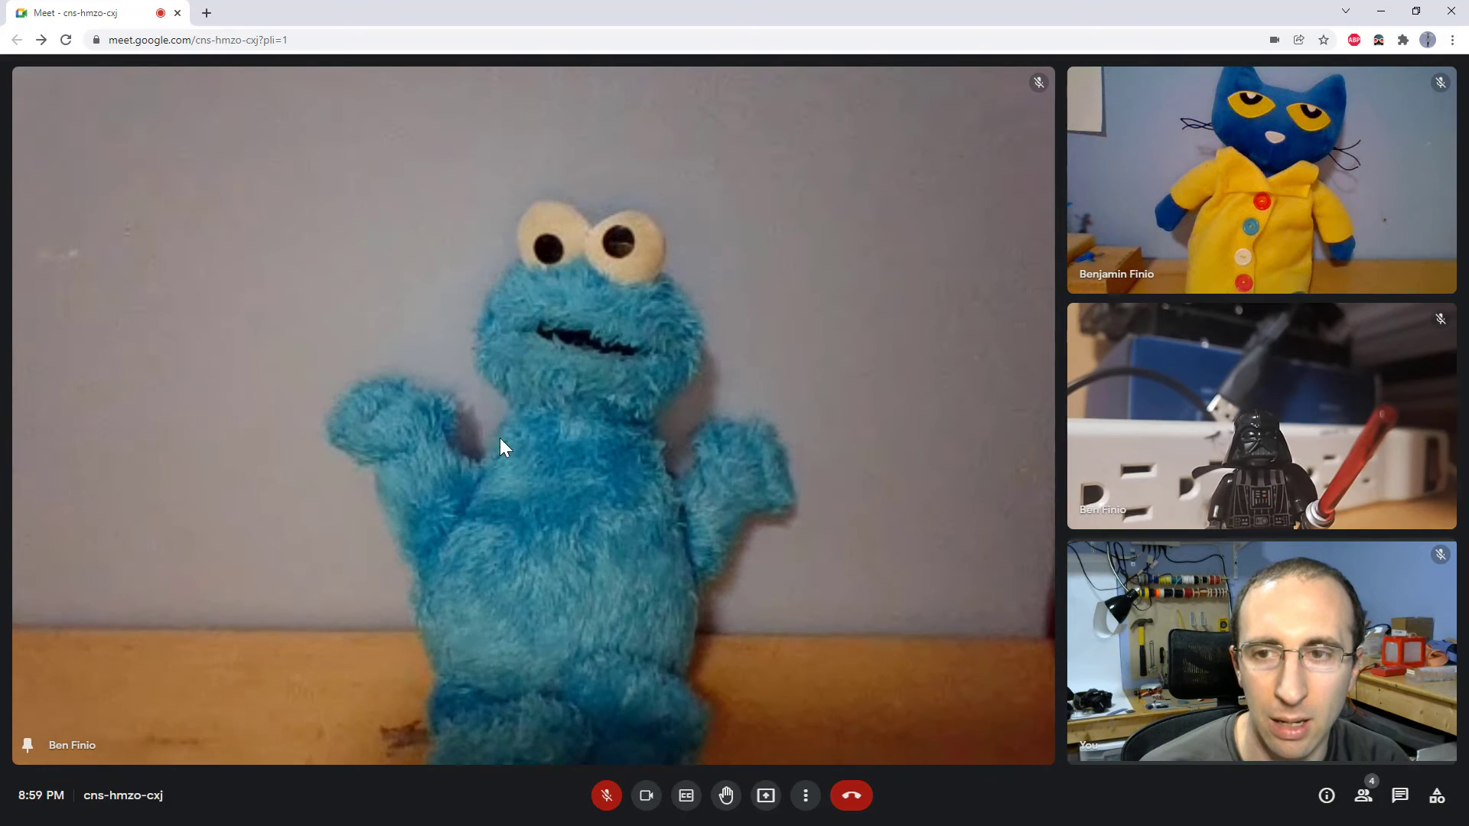
pyautogui.click(497, 417)
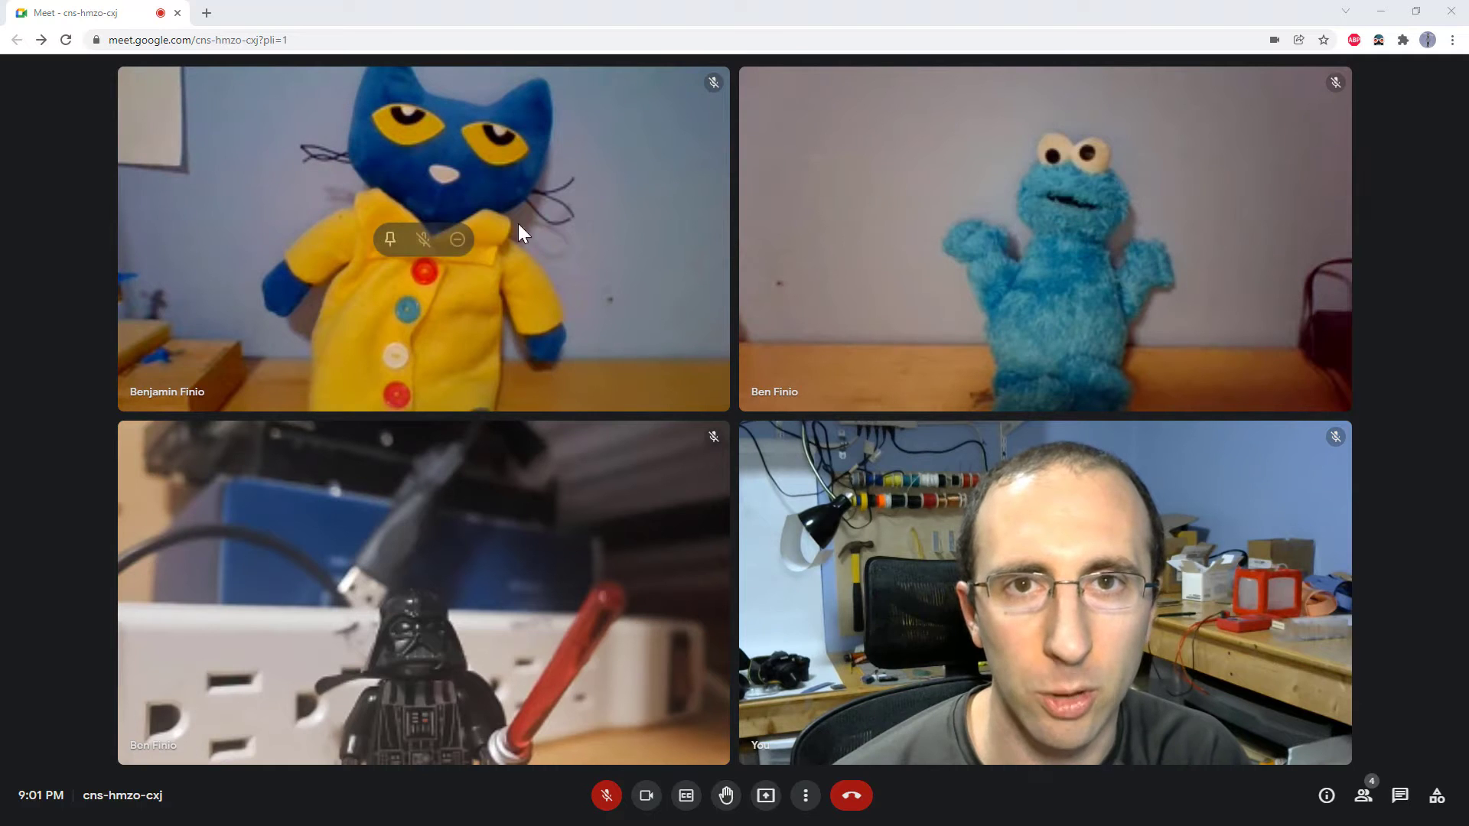
# Pin Pete the Cat, briefly switch to Cookie Monster, then re-pin Pete the Cat.
pyautogui.click(389, 239)
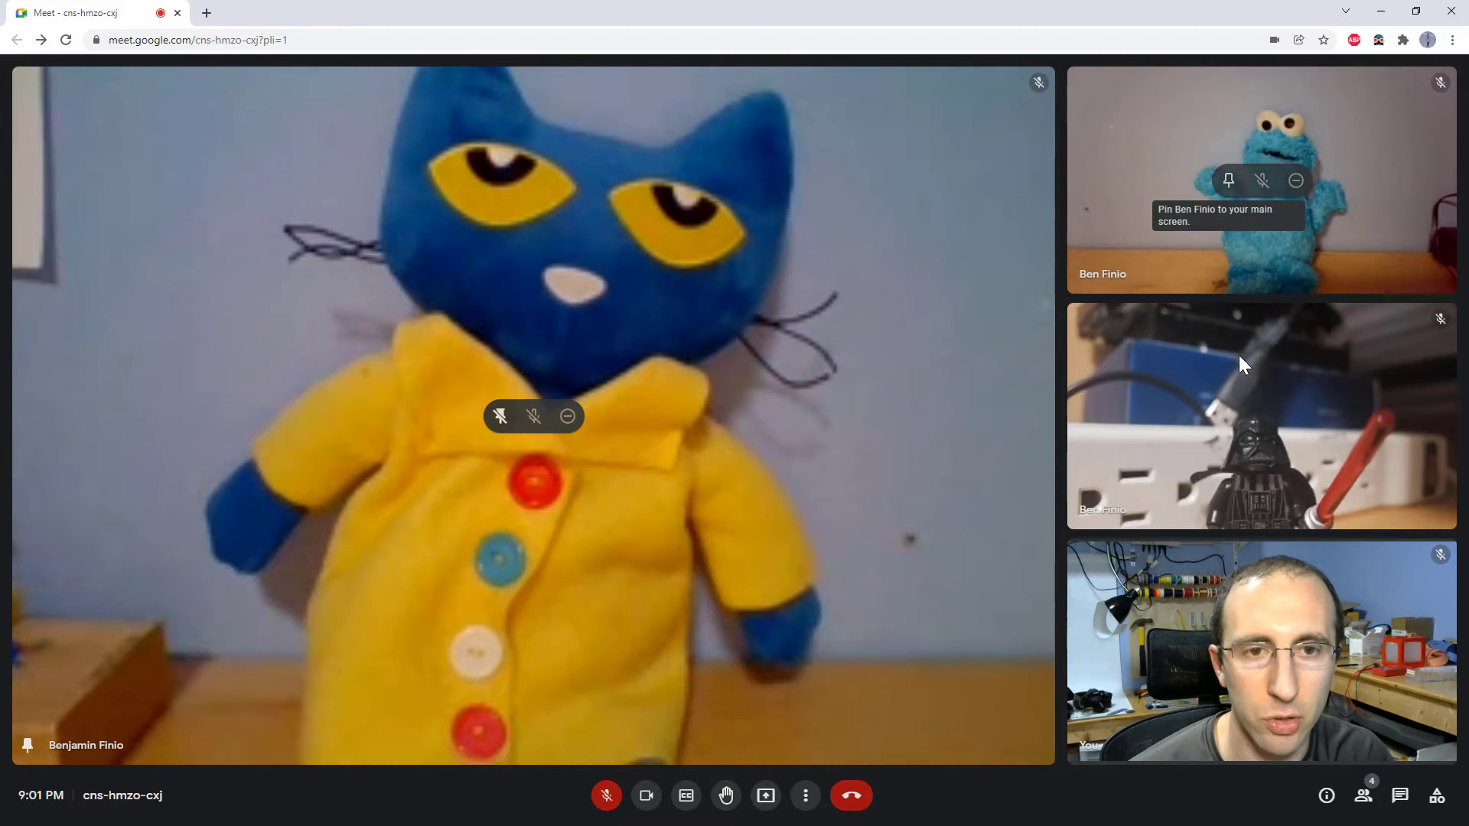
pyautogui.click(1228, 183)
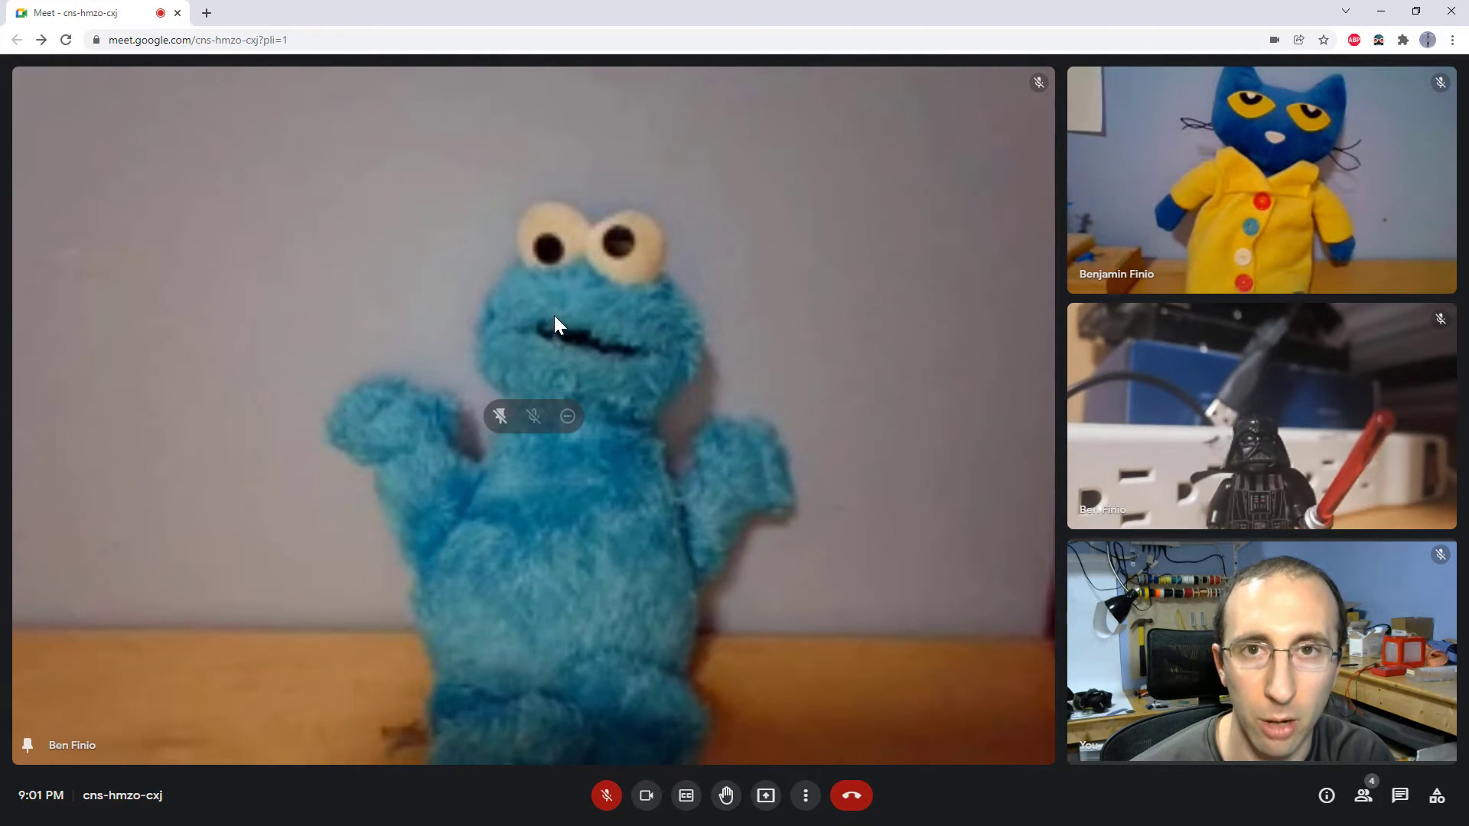
pyautogui.moveTo(1231, 205)
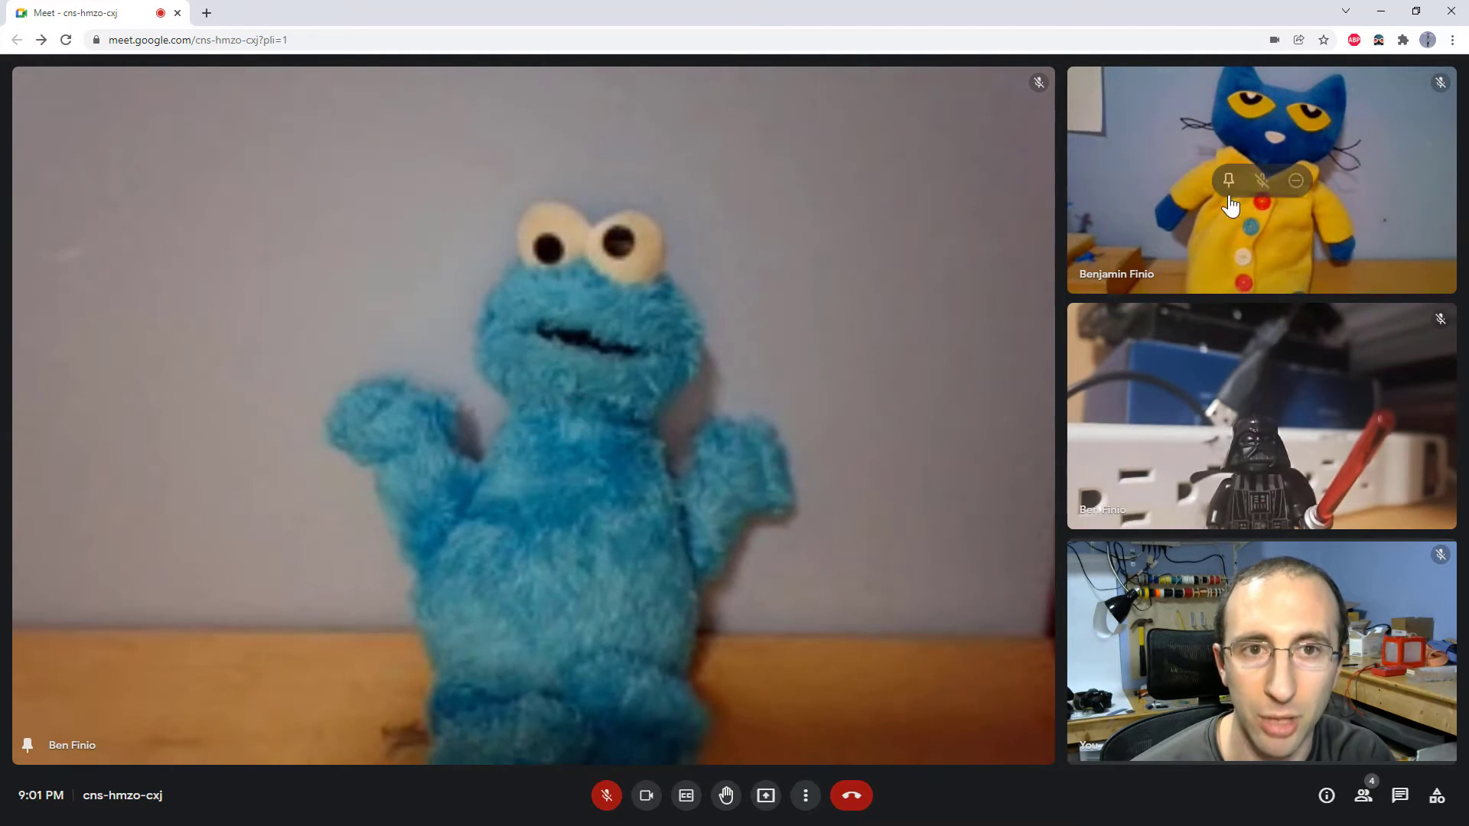
pyautogui.moveTo(1230, 417)
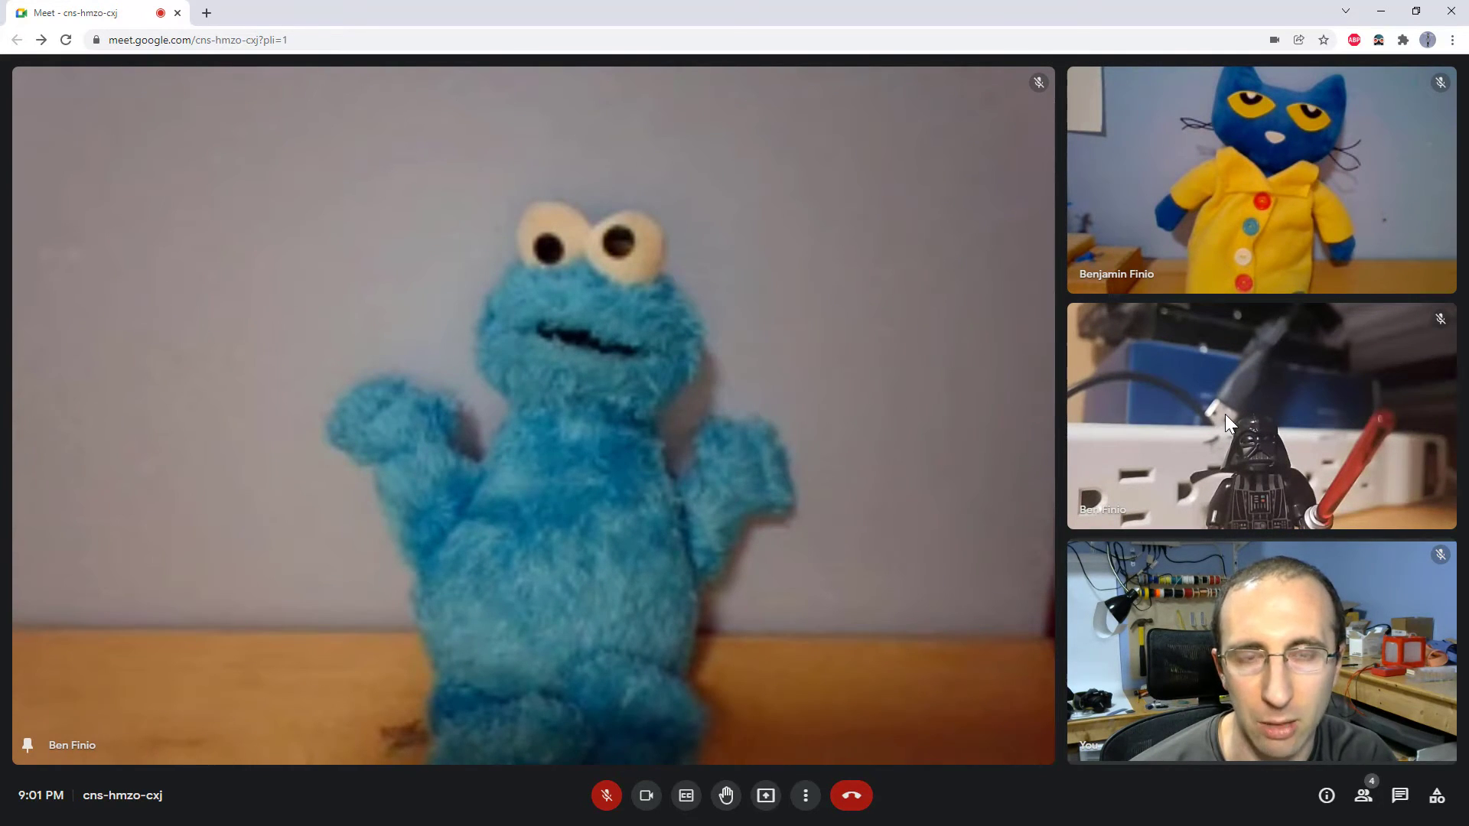
pyautogui.moveTo(1169, 172)
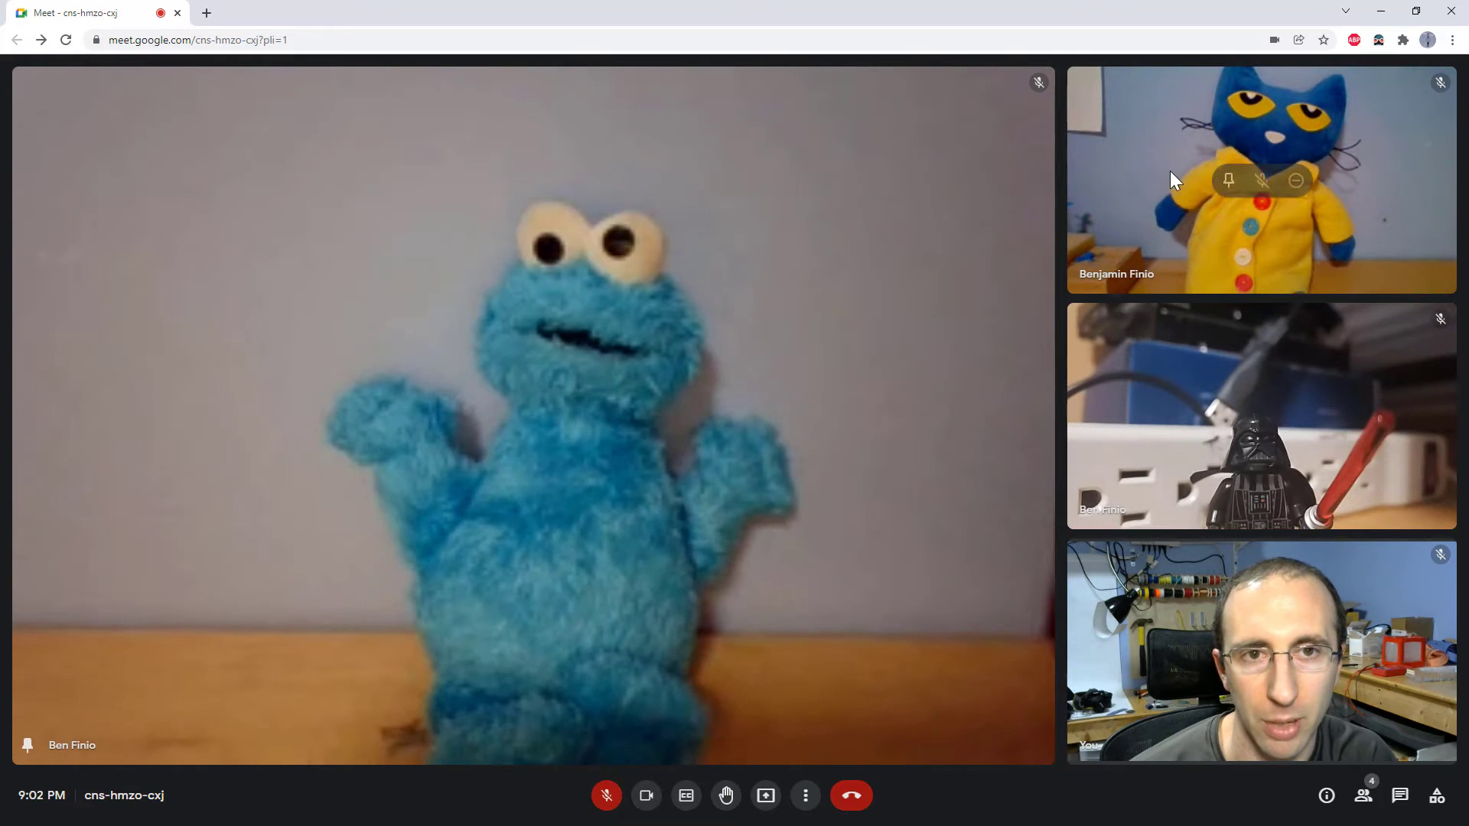
pyautogui.click(1228, 182)
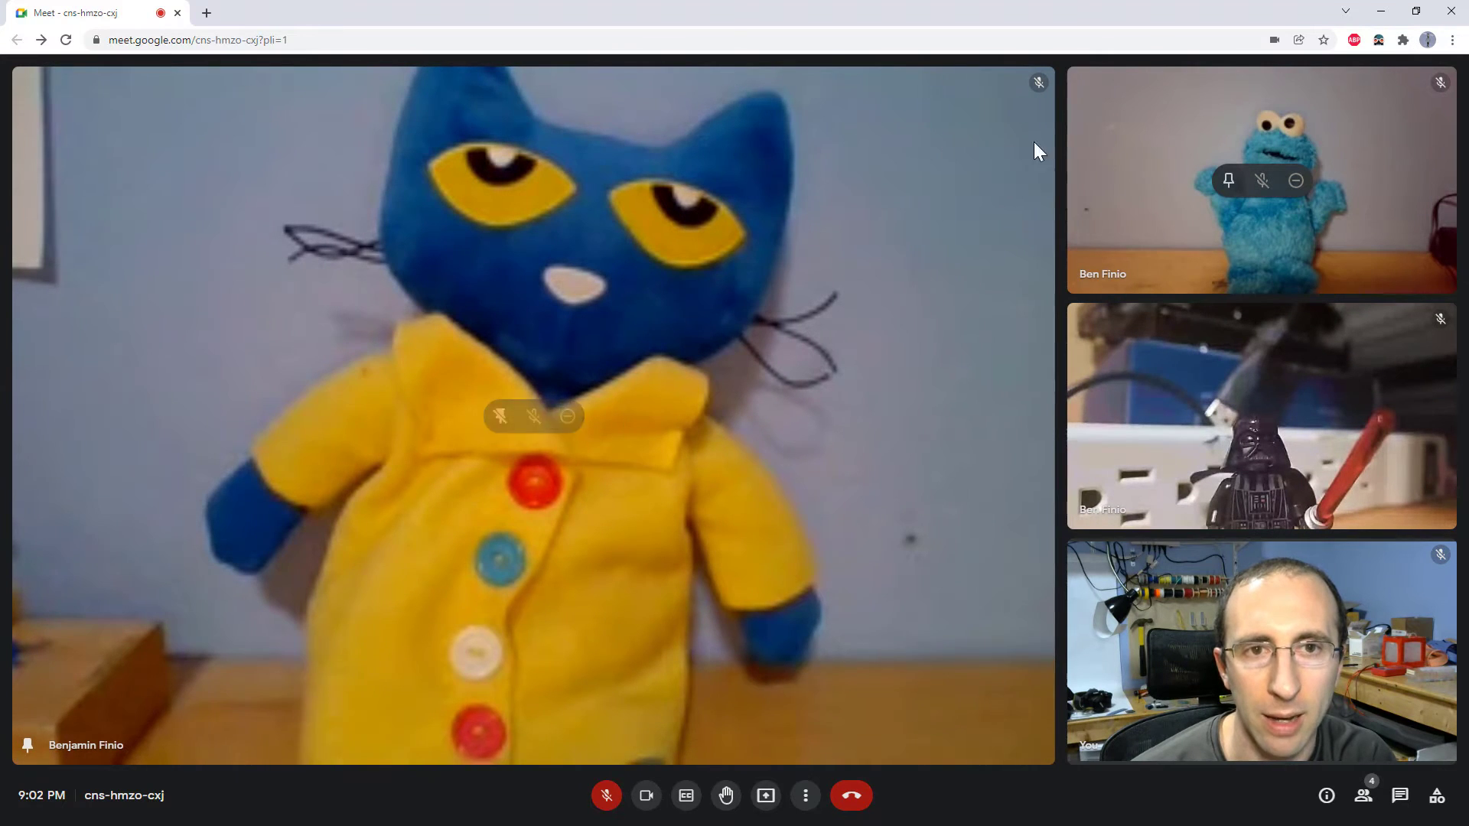
# Check the layout choices without changing them, then unpin the Pete the Cat tile.
pyautogui.click(806, 797)
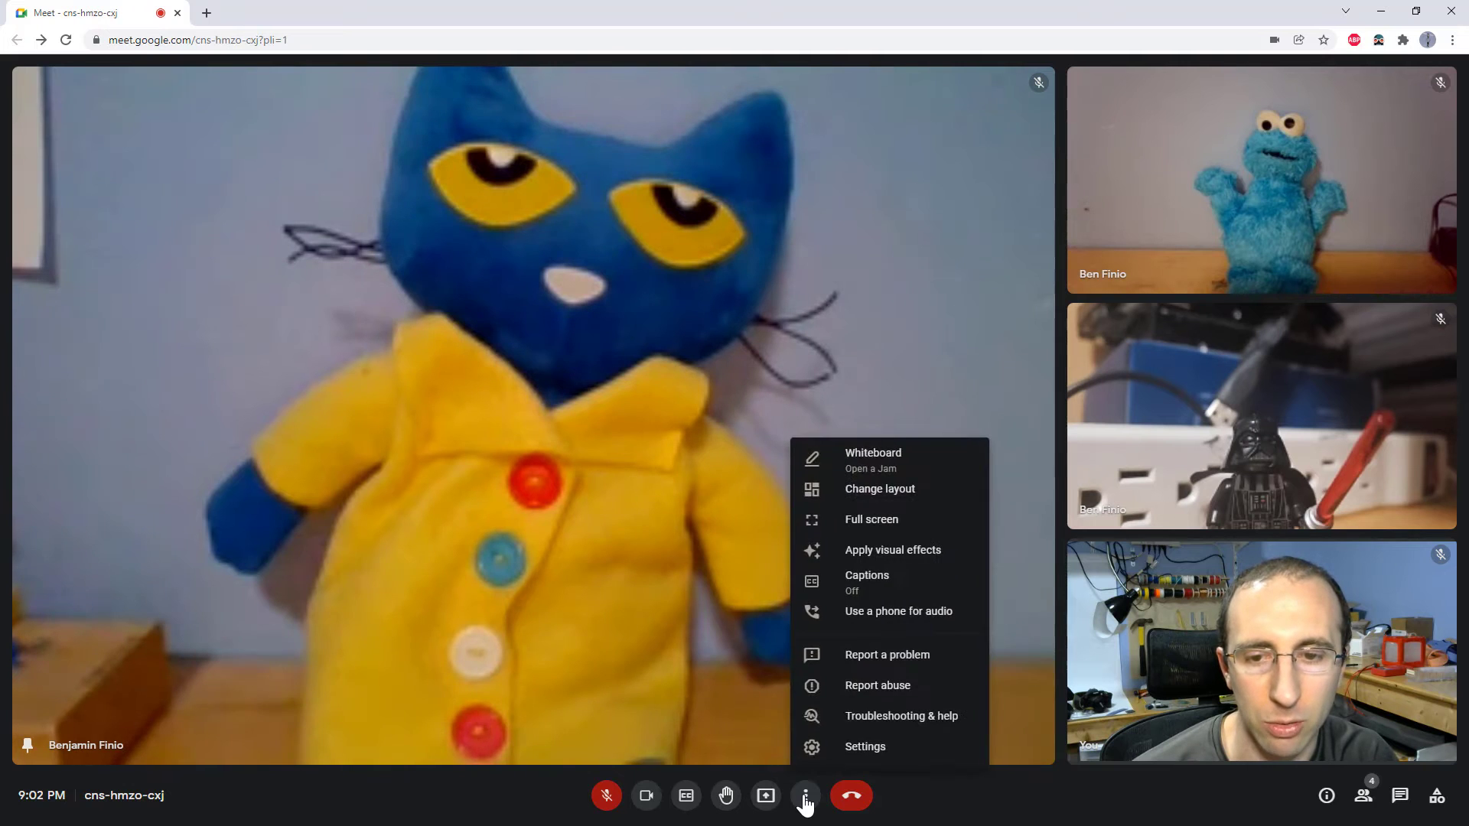
pyautogui.click(873, 493)
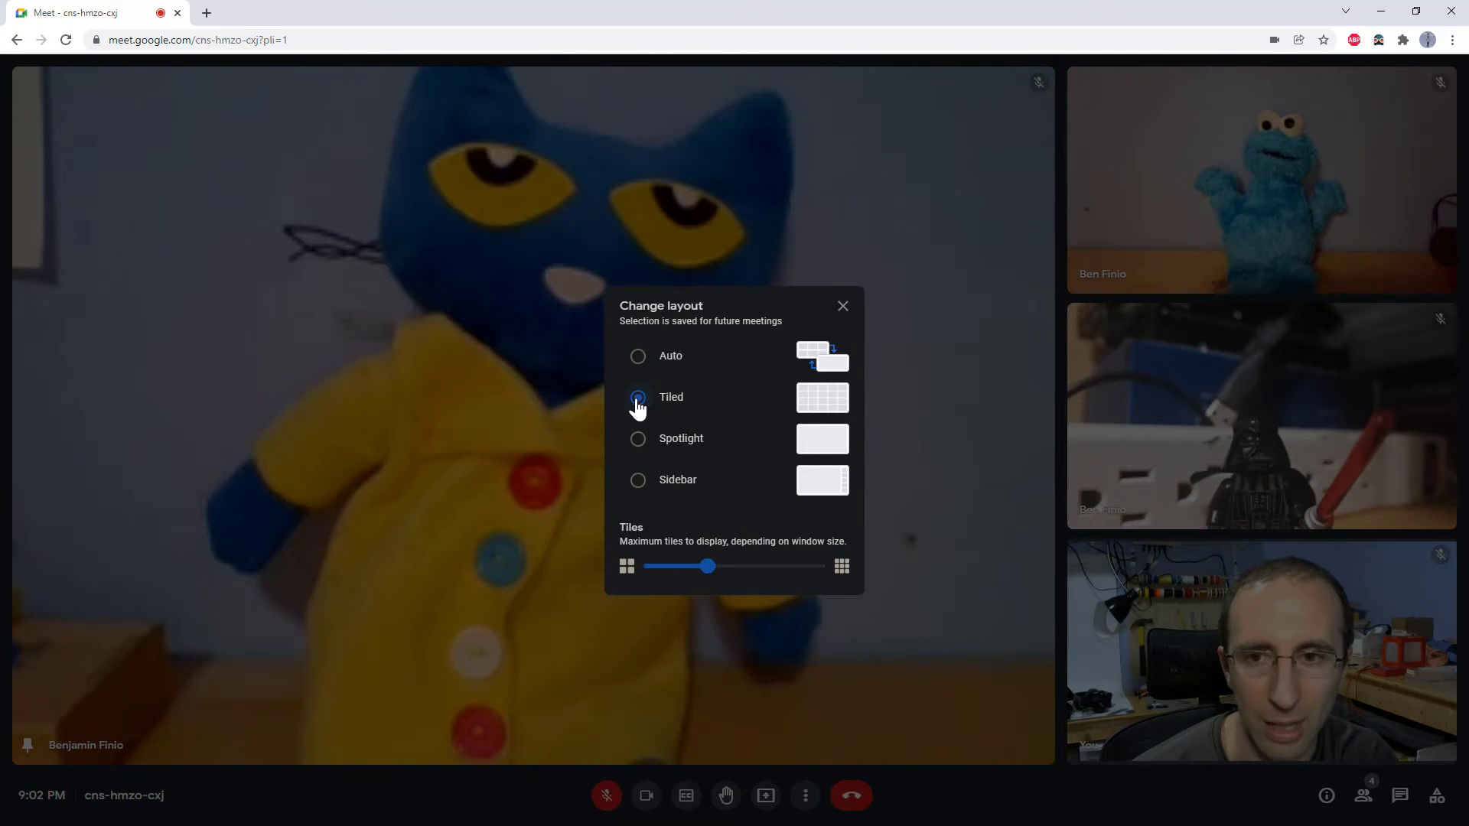
pyautogui.click(842, 307)
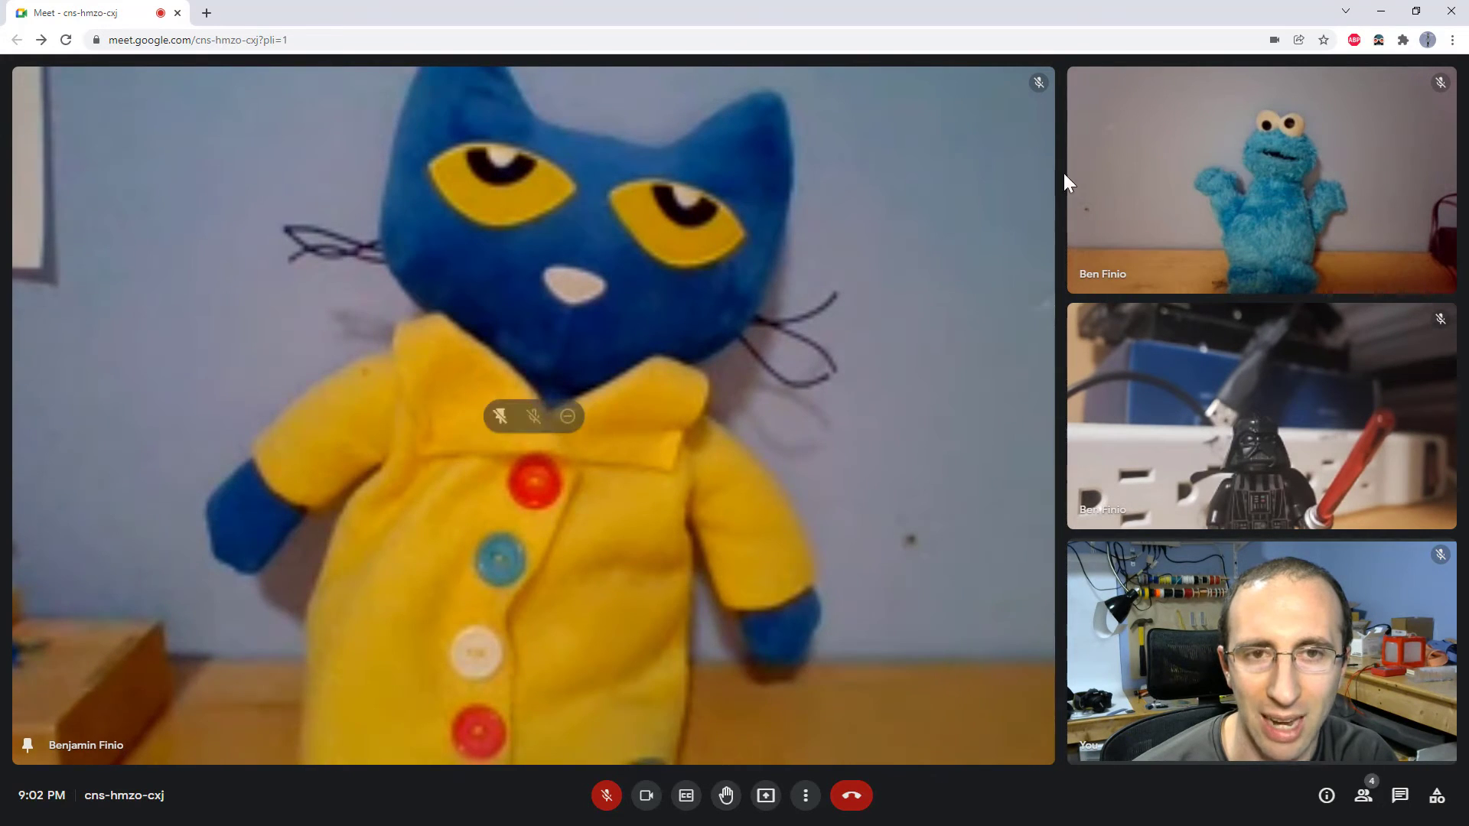
pyautogui.click(499, 416)
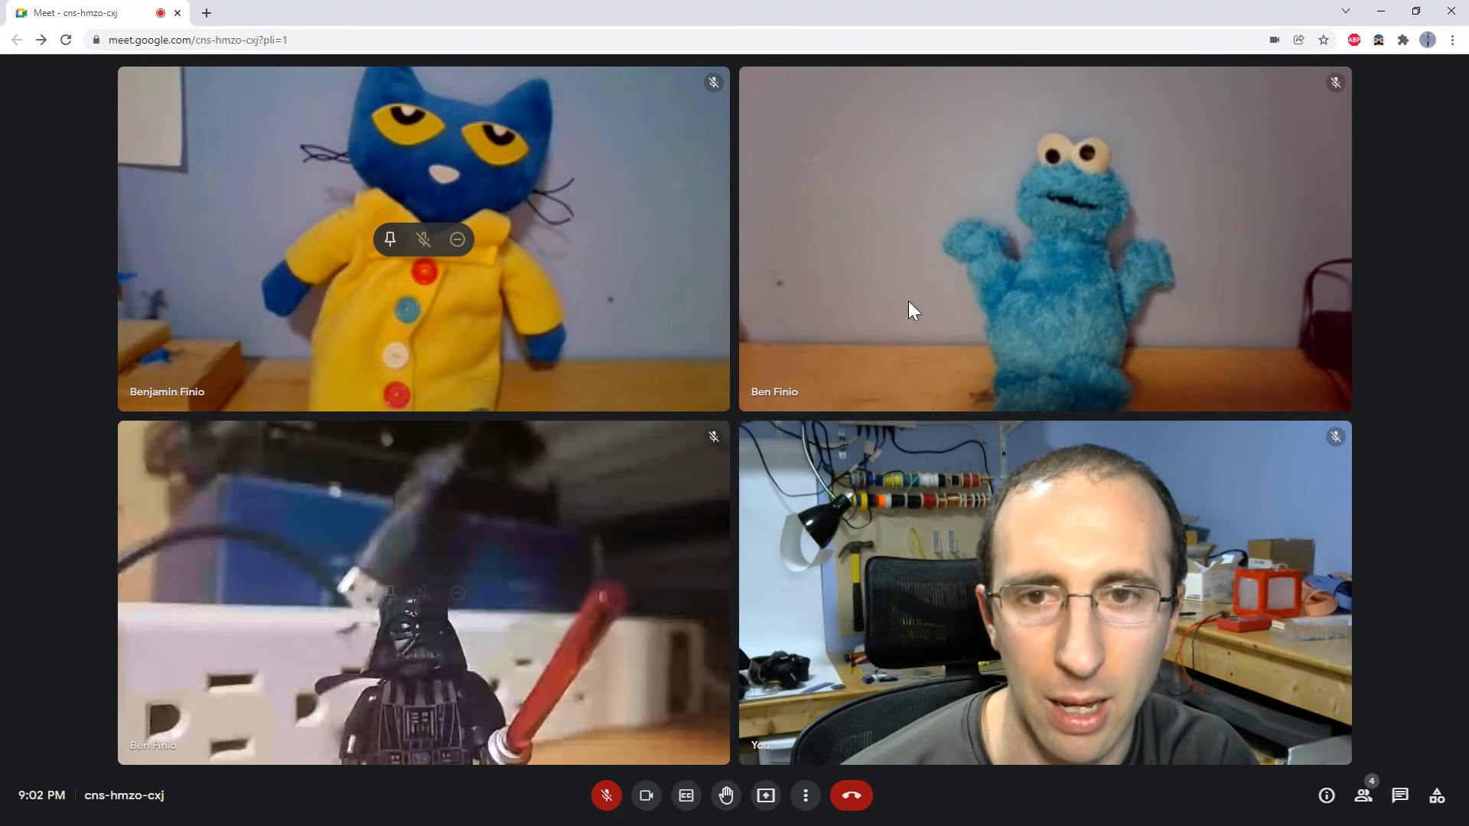
# Switch the call to the Spotlight layout.
pyautogui.click(805, 797)
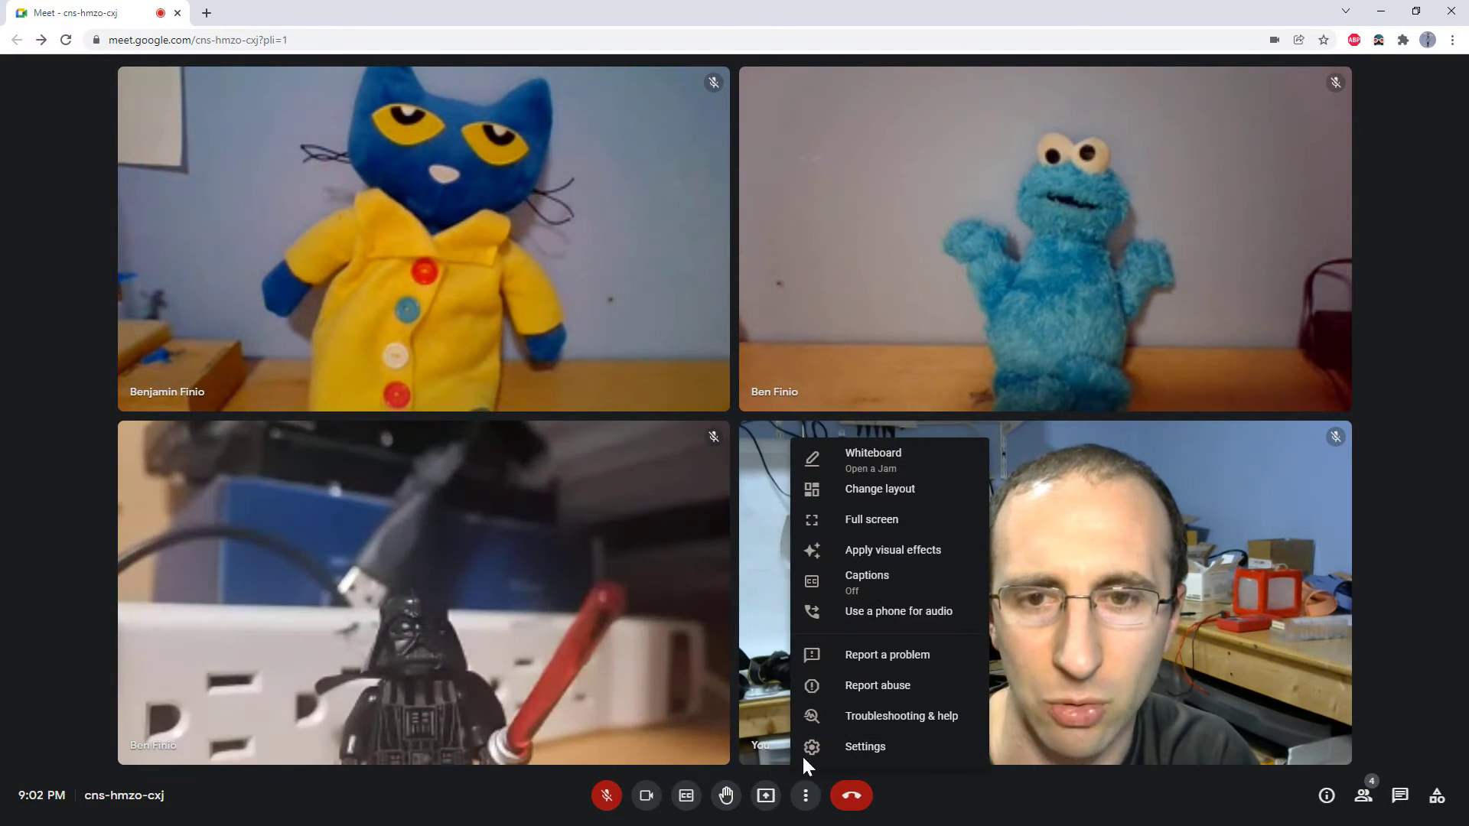
pyautogui.click(857, 493)
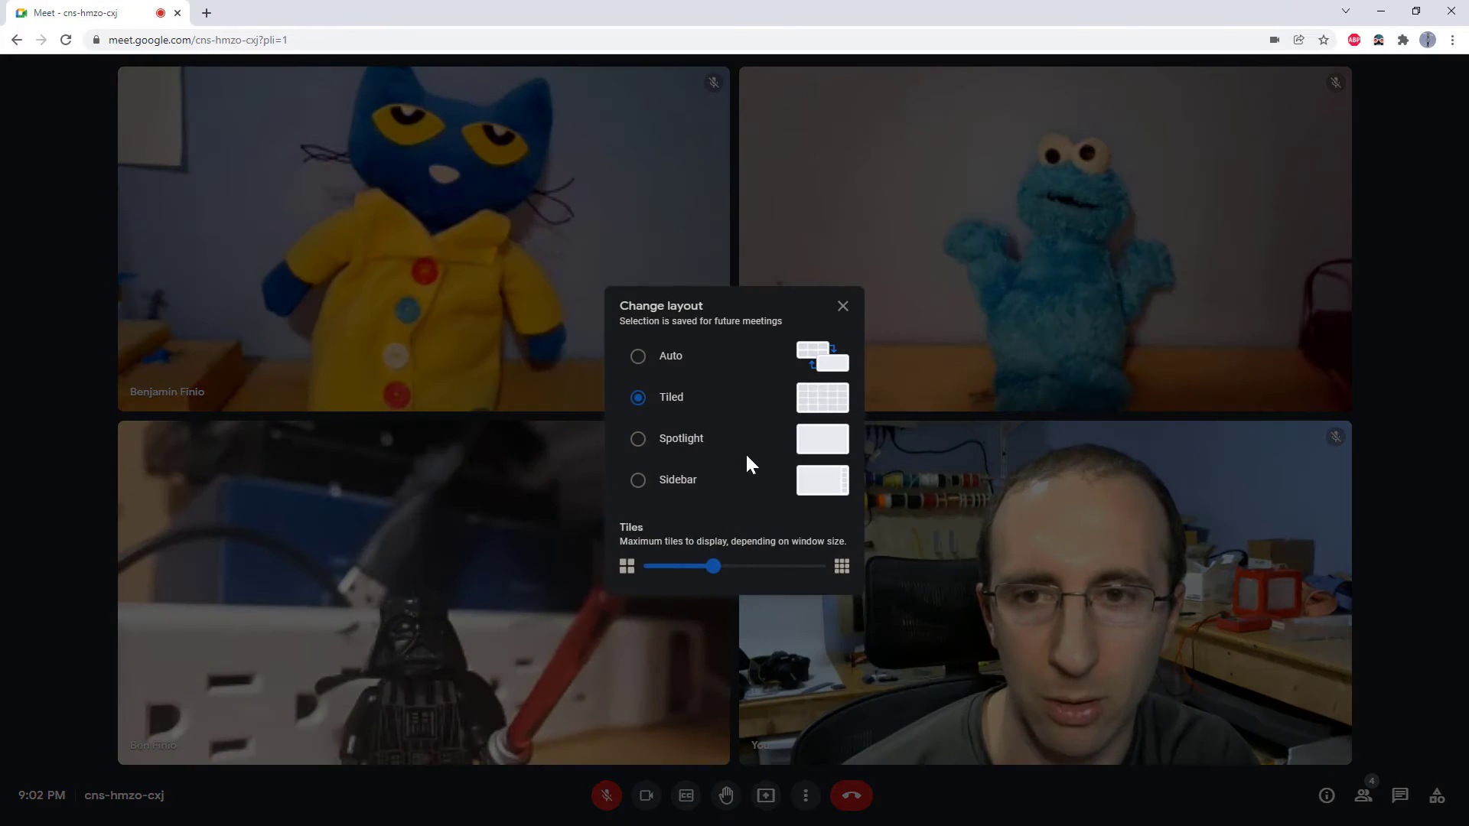
pyautogui.click(638, 443)
pyautogui.click(843, 308)
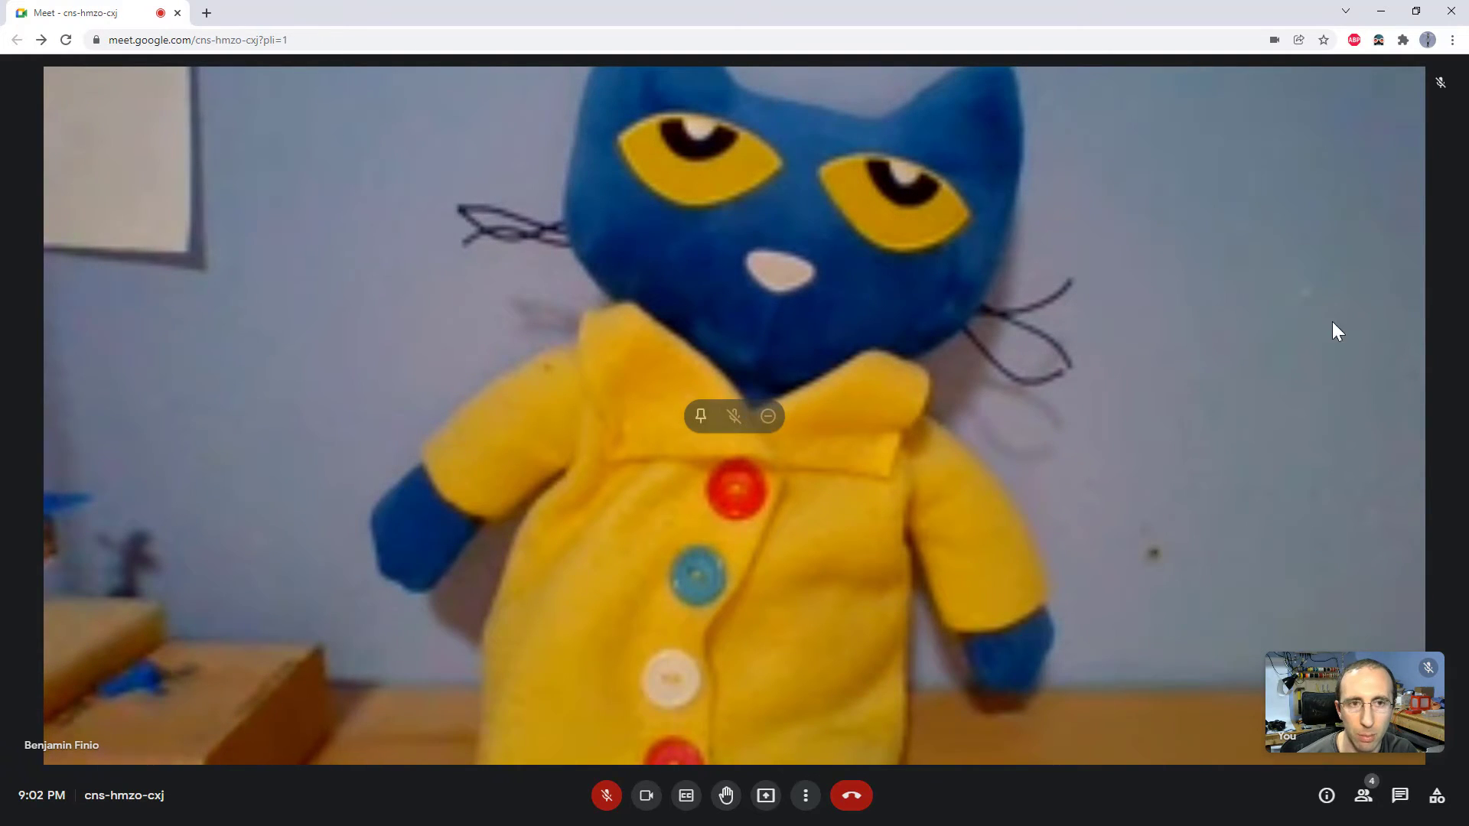
# Drag the self-view to the top-left corner, minimize it, then expand it again.
pyautogui.moveTo(1337, 723); pyautogui.dragTo(76, 180)
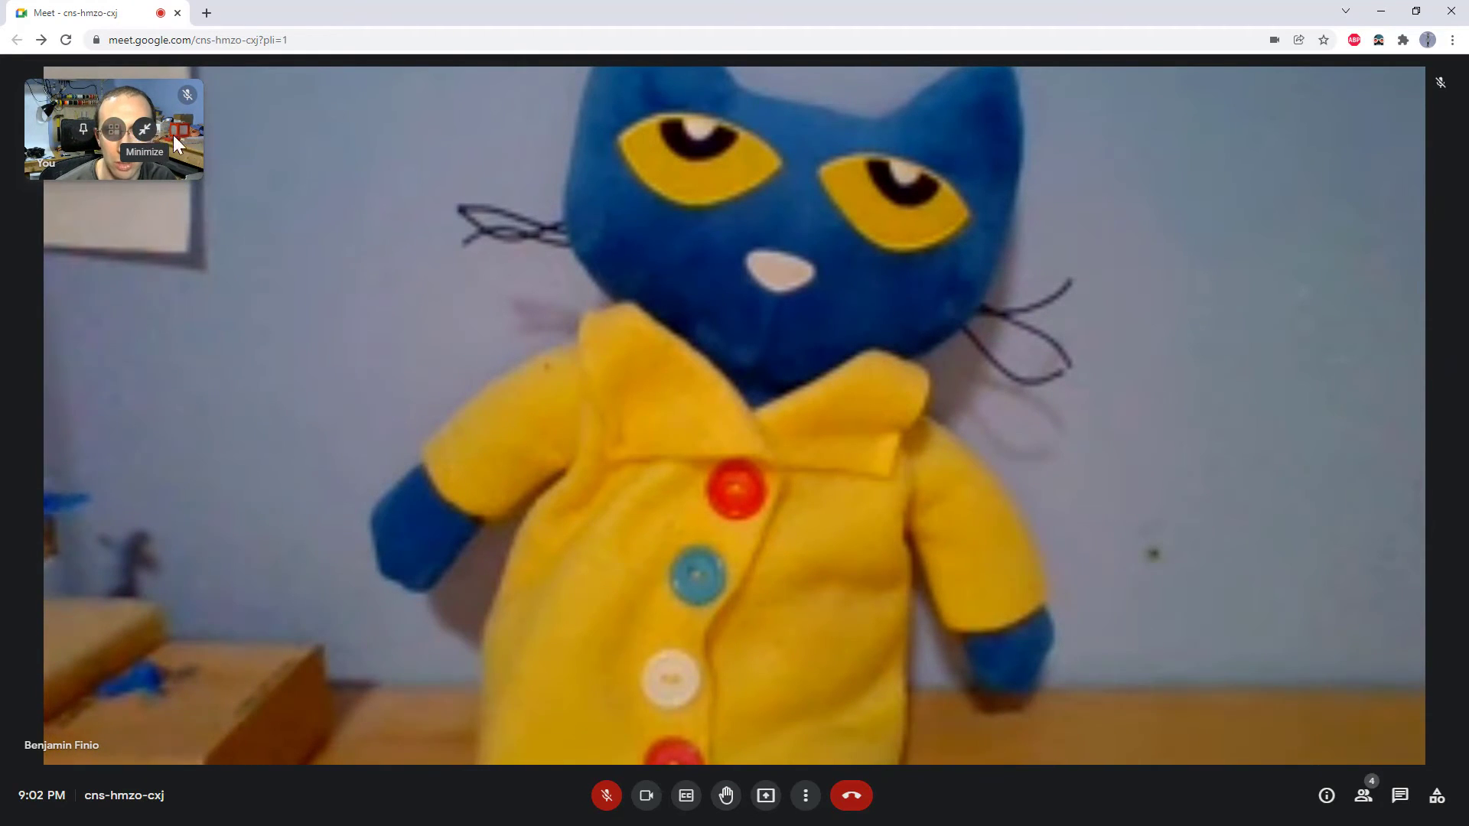
pyautogui.click(174, 136)
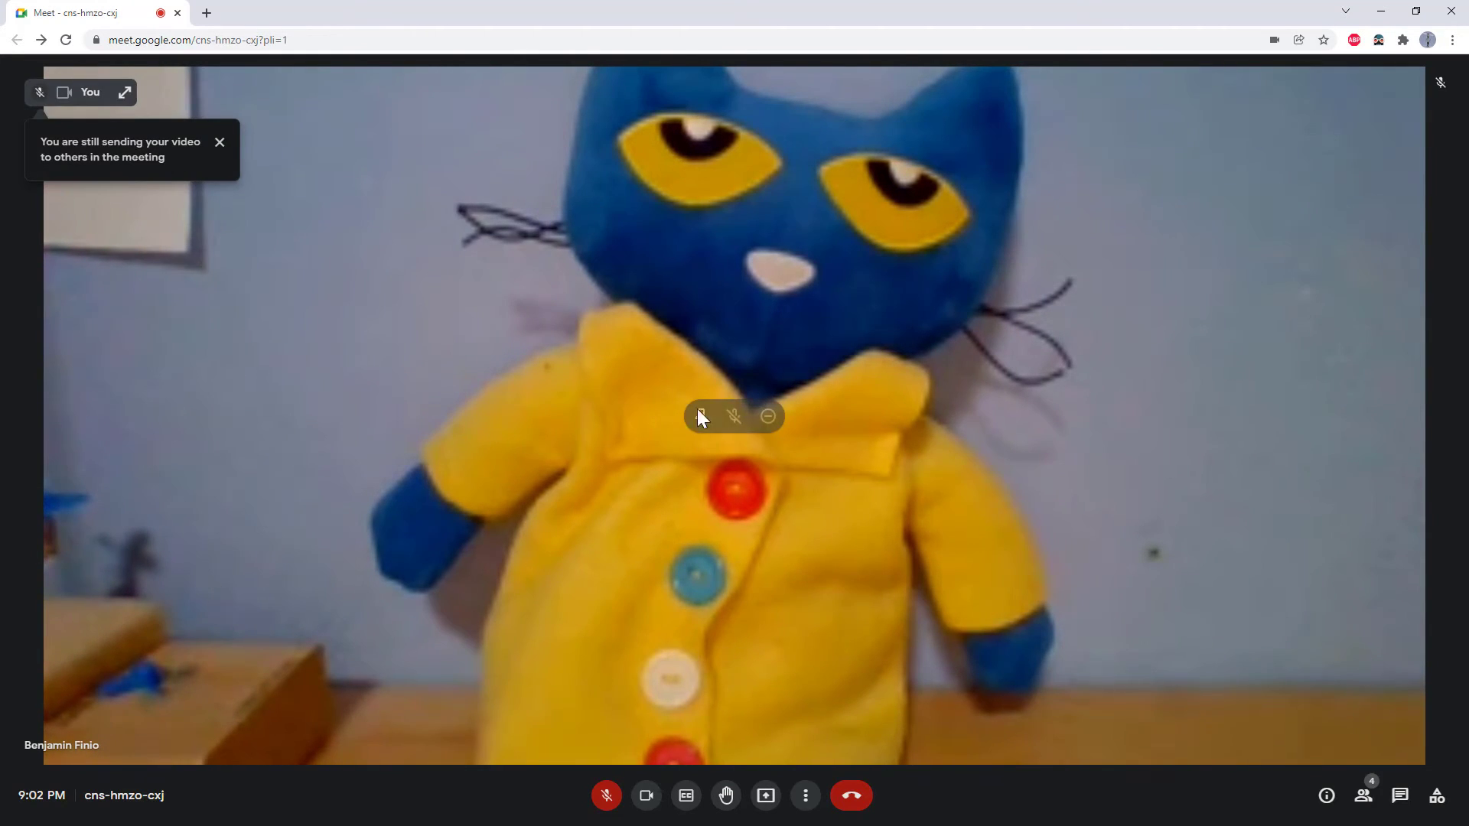
pyautogui.click(124, 93)
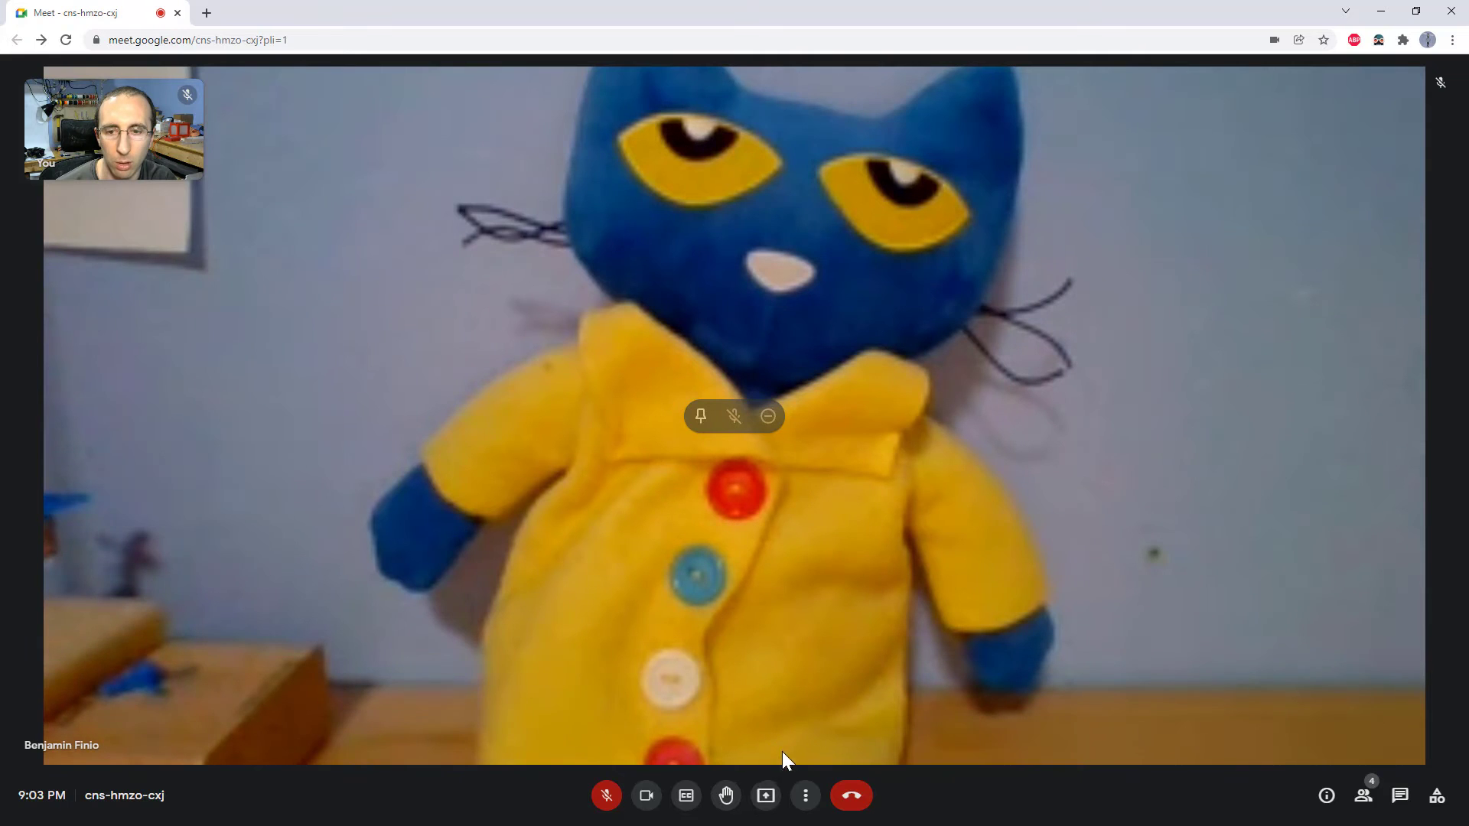
pyautogui.click(804, 801)
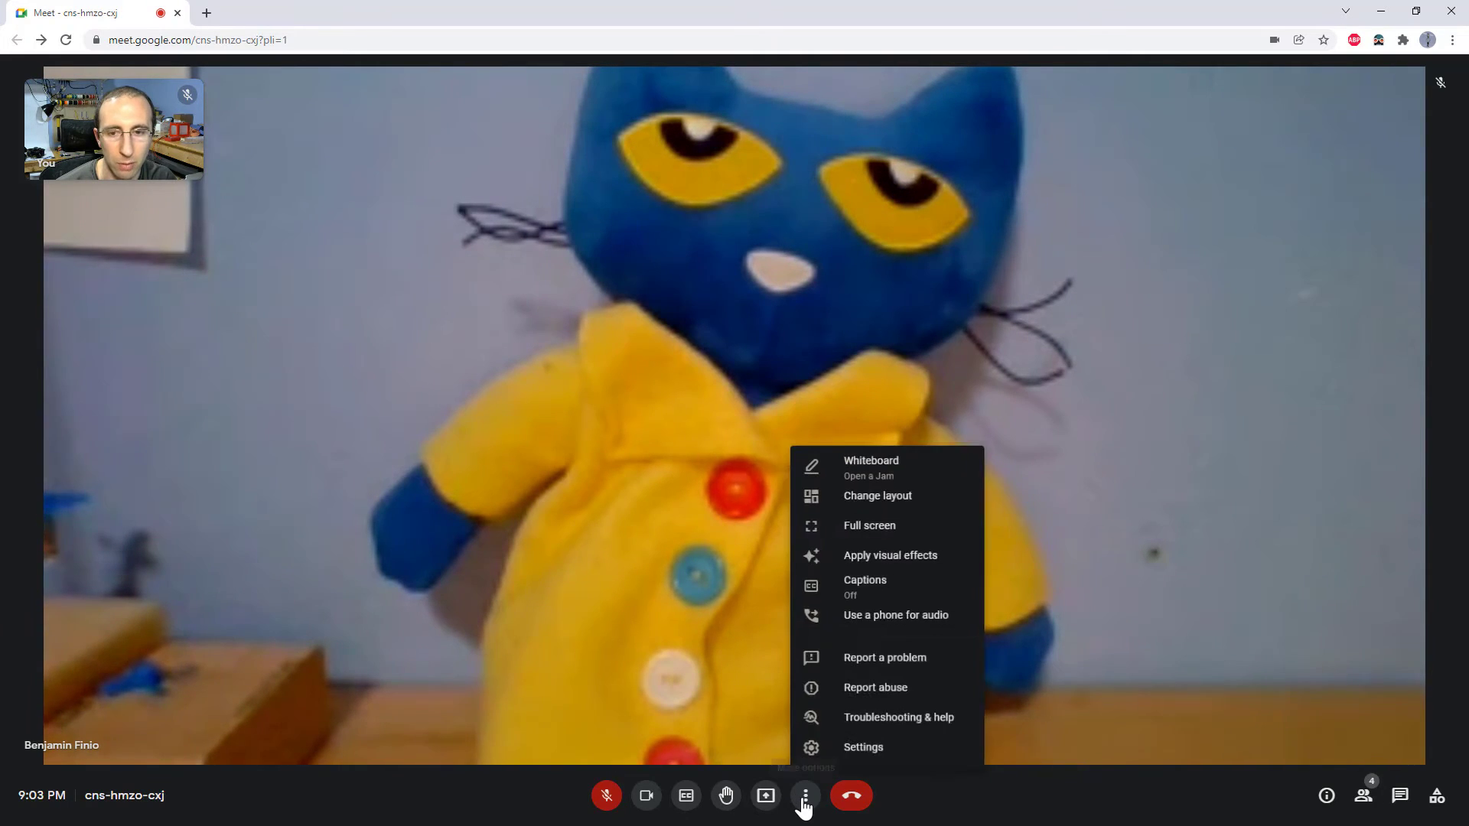
# Switch to the Tiled layout and pin the Cookie Monster tile.
pyautogui.click(865, 494)
pyautogui.click(640, 399)
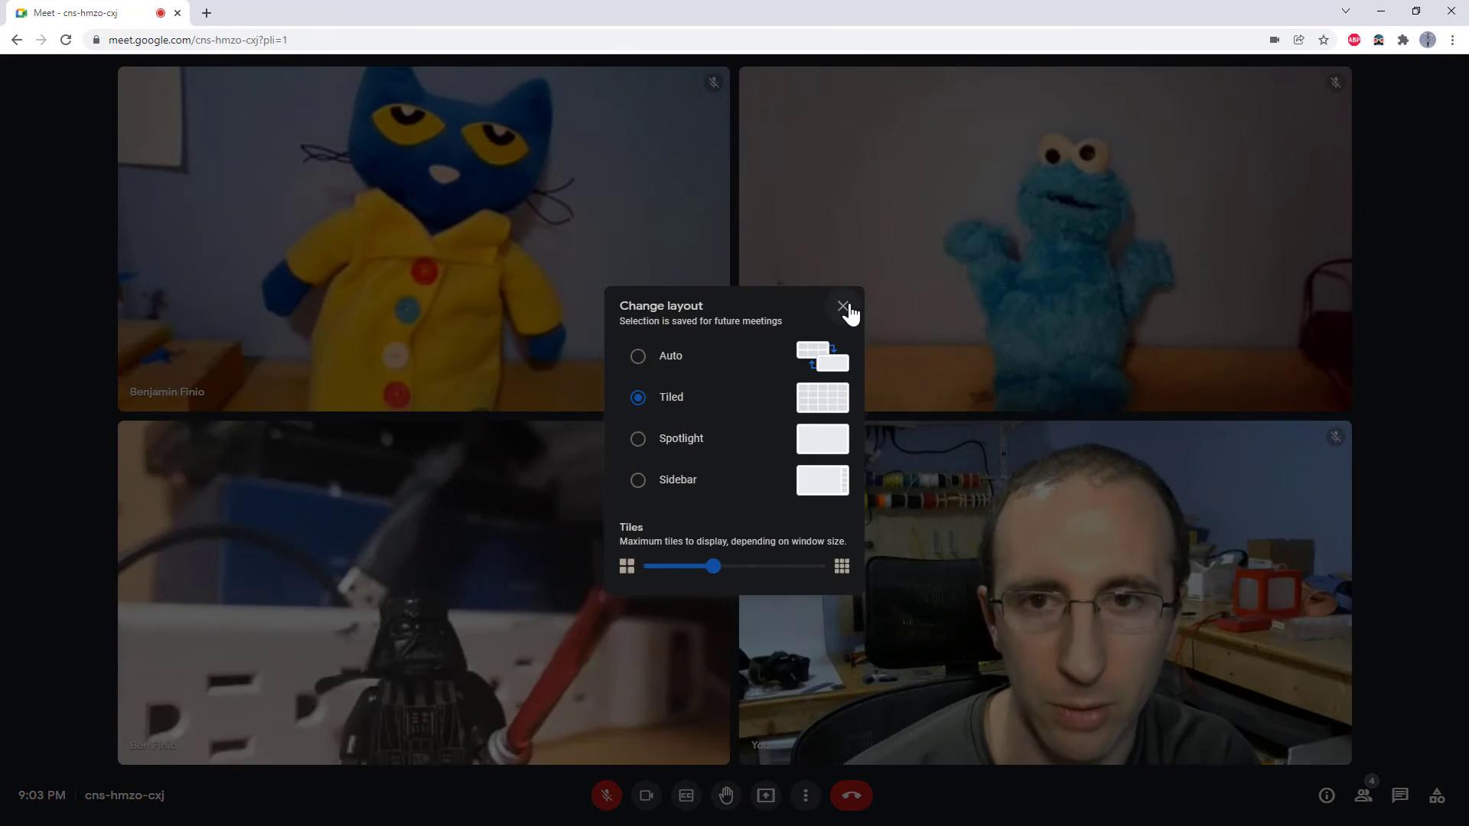
pyautogui.click(843, 306)
pyautogui.moveTo(977, 246)
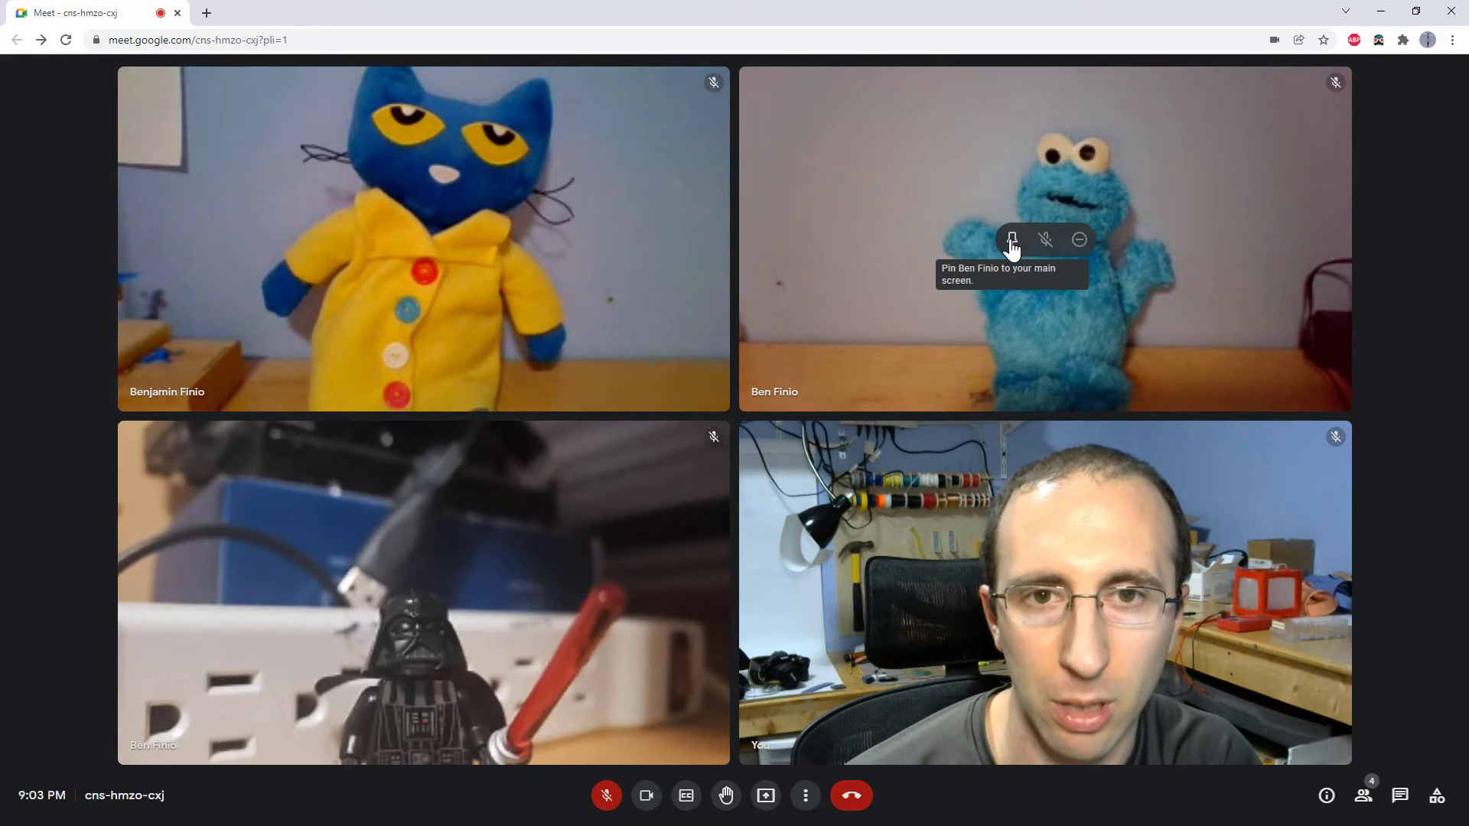
pyautogui.click(1011, 241)
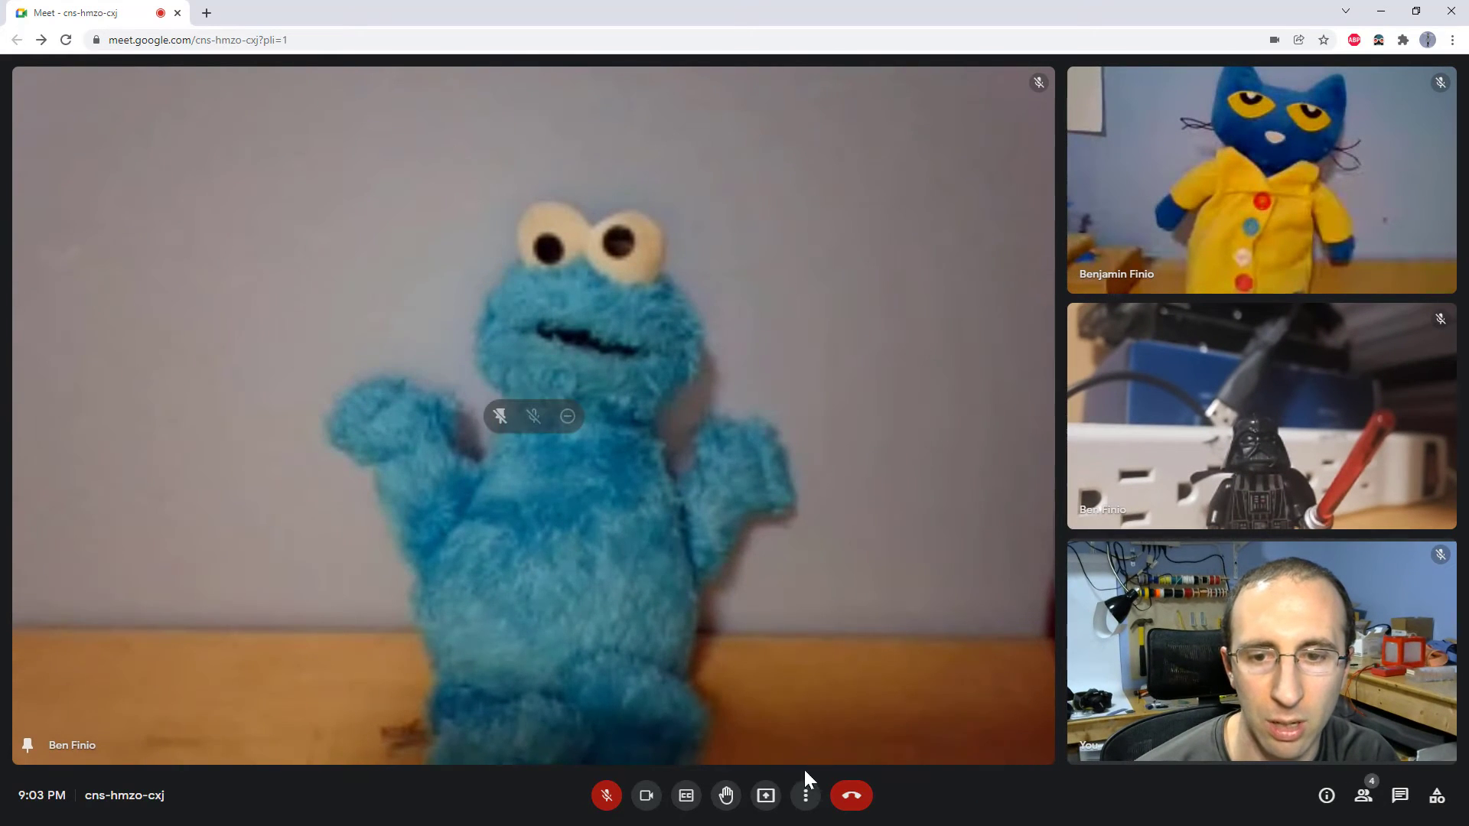
# Change the call layout to Spotlight.
pyautogui.click(804, 795)
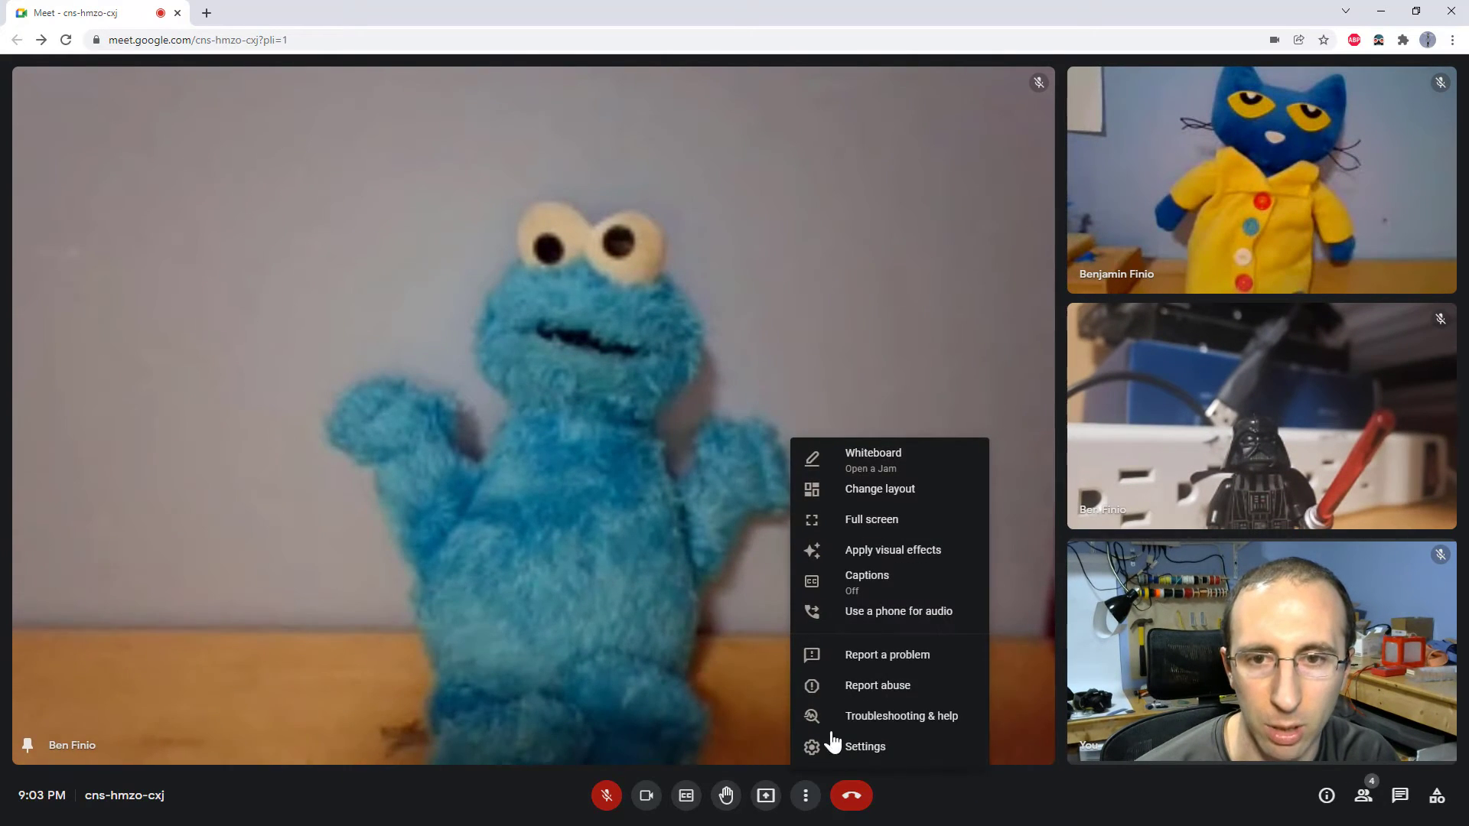
pyautogui.click(872, 493)
pyautogui.click(637, 440)
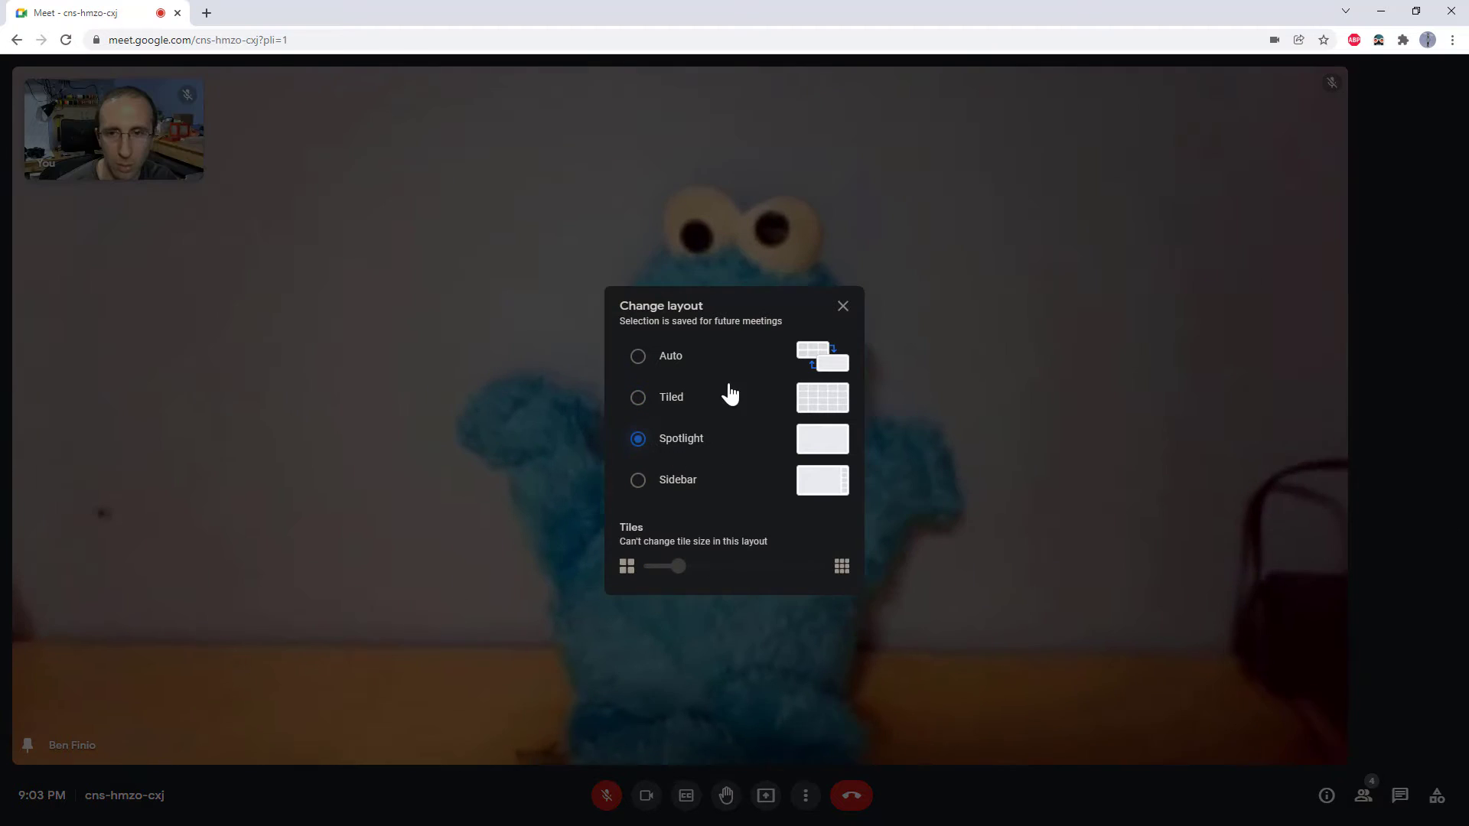
pyautogui.click(843, 306)
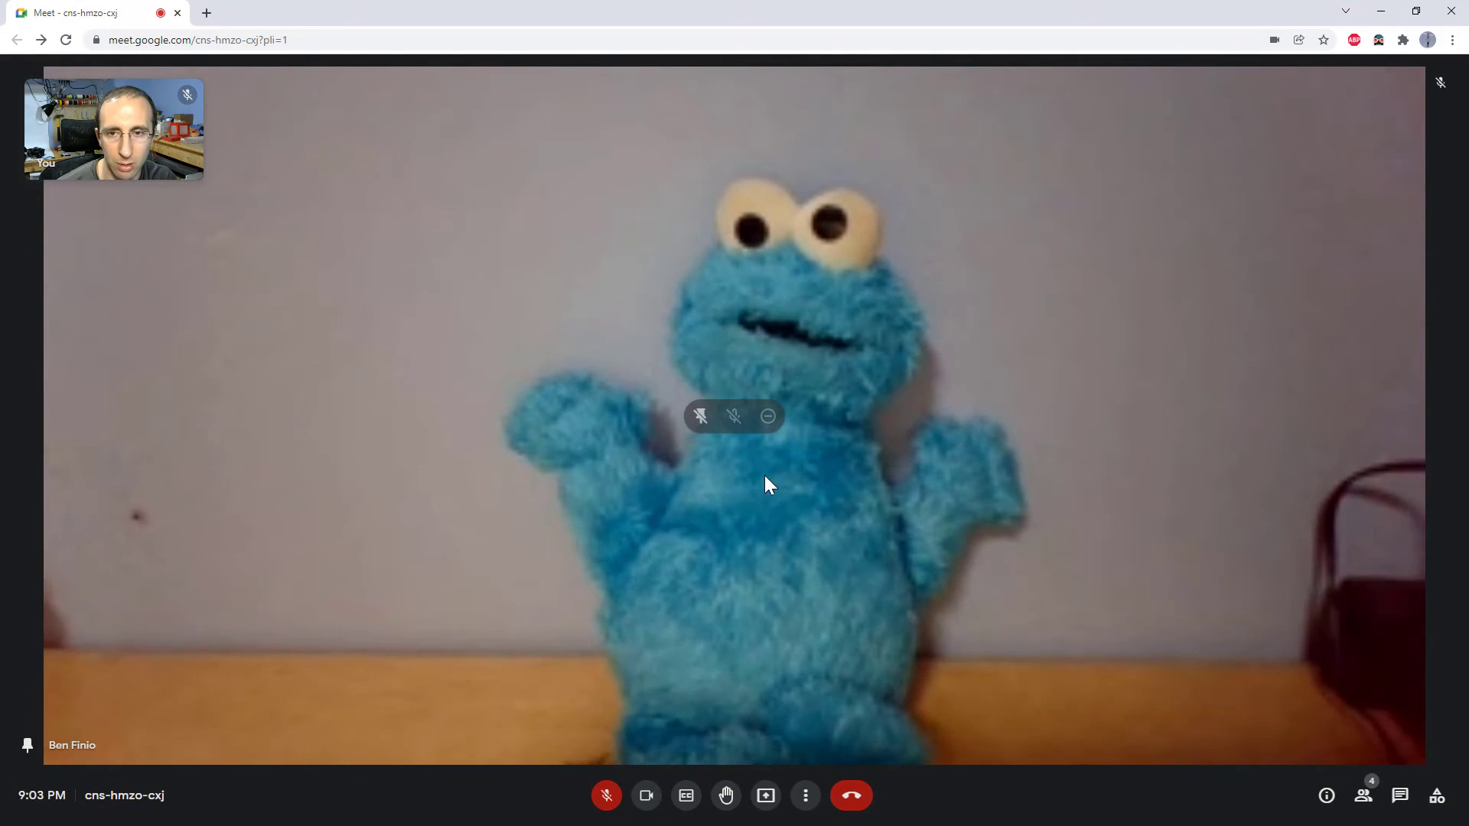
# Change the call layout to Sidebar.
pyautogui.click(807, 797)
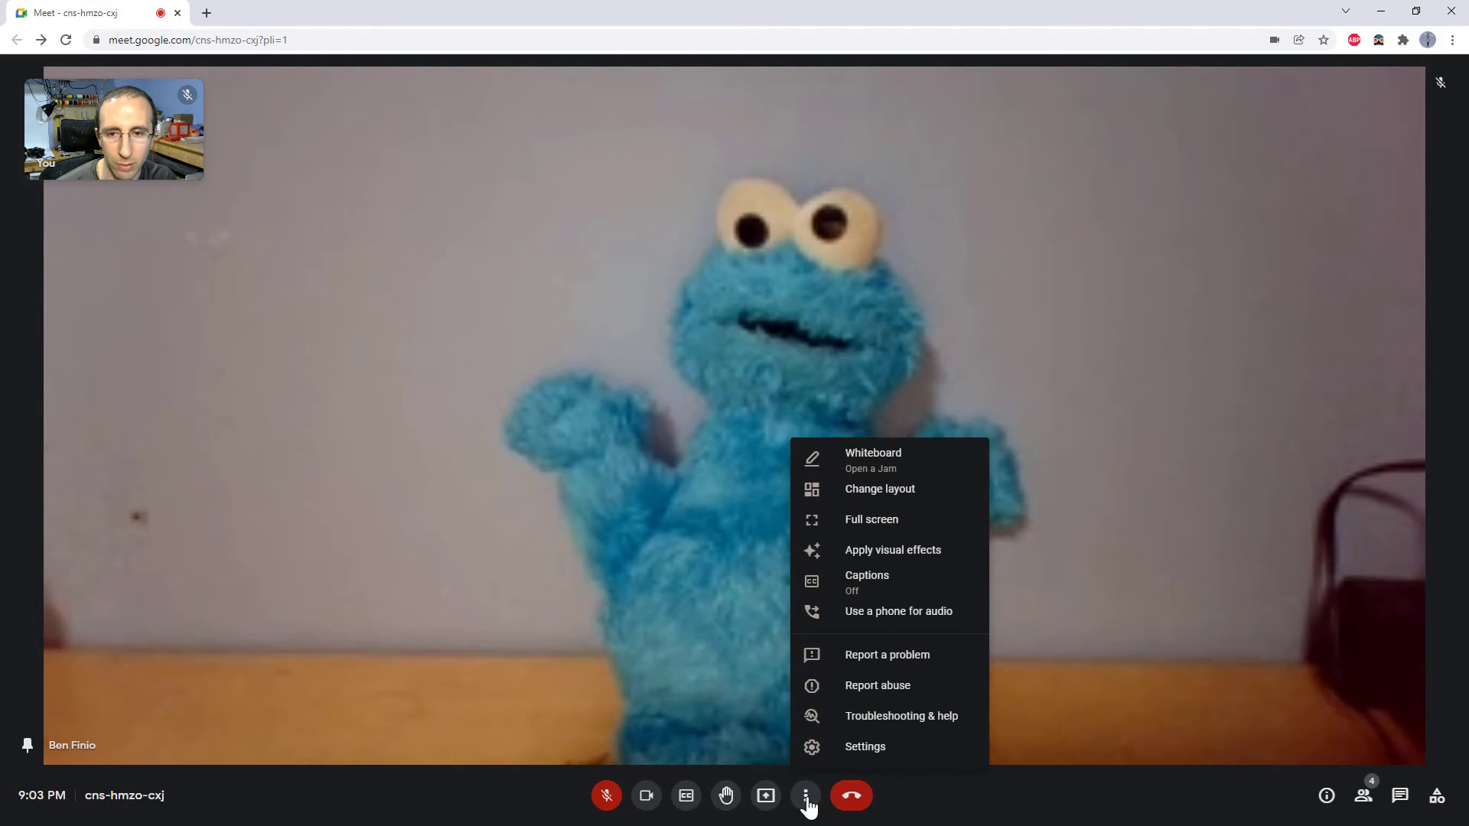
pyautogui.click(888, 502)
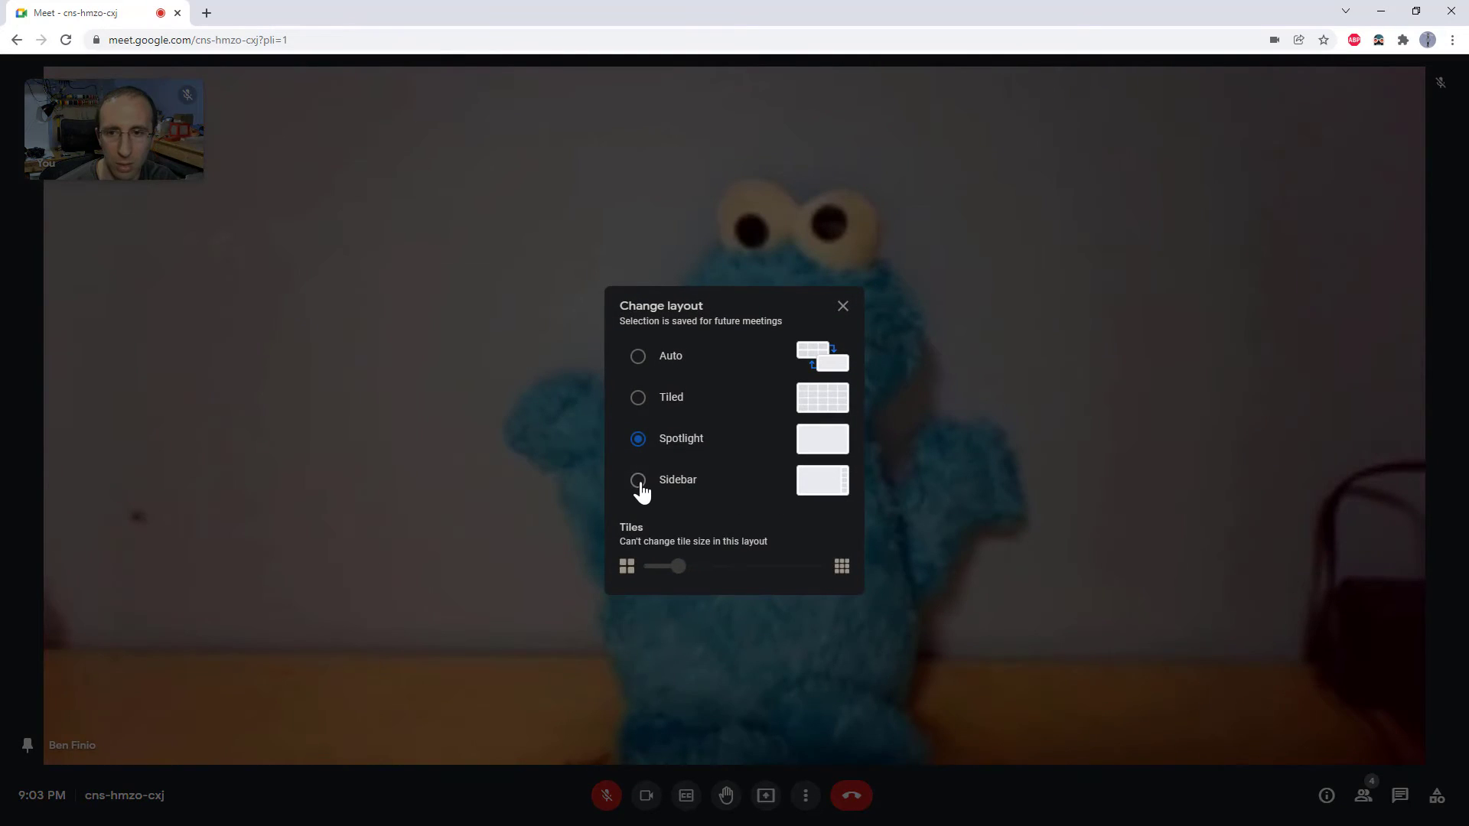
pyautogui.click(639, 482)
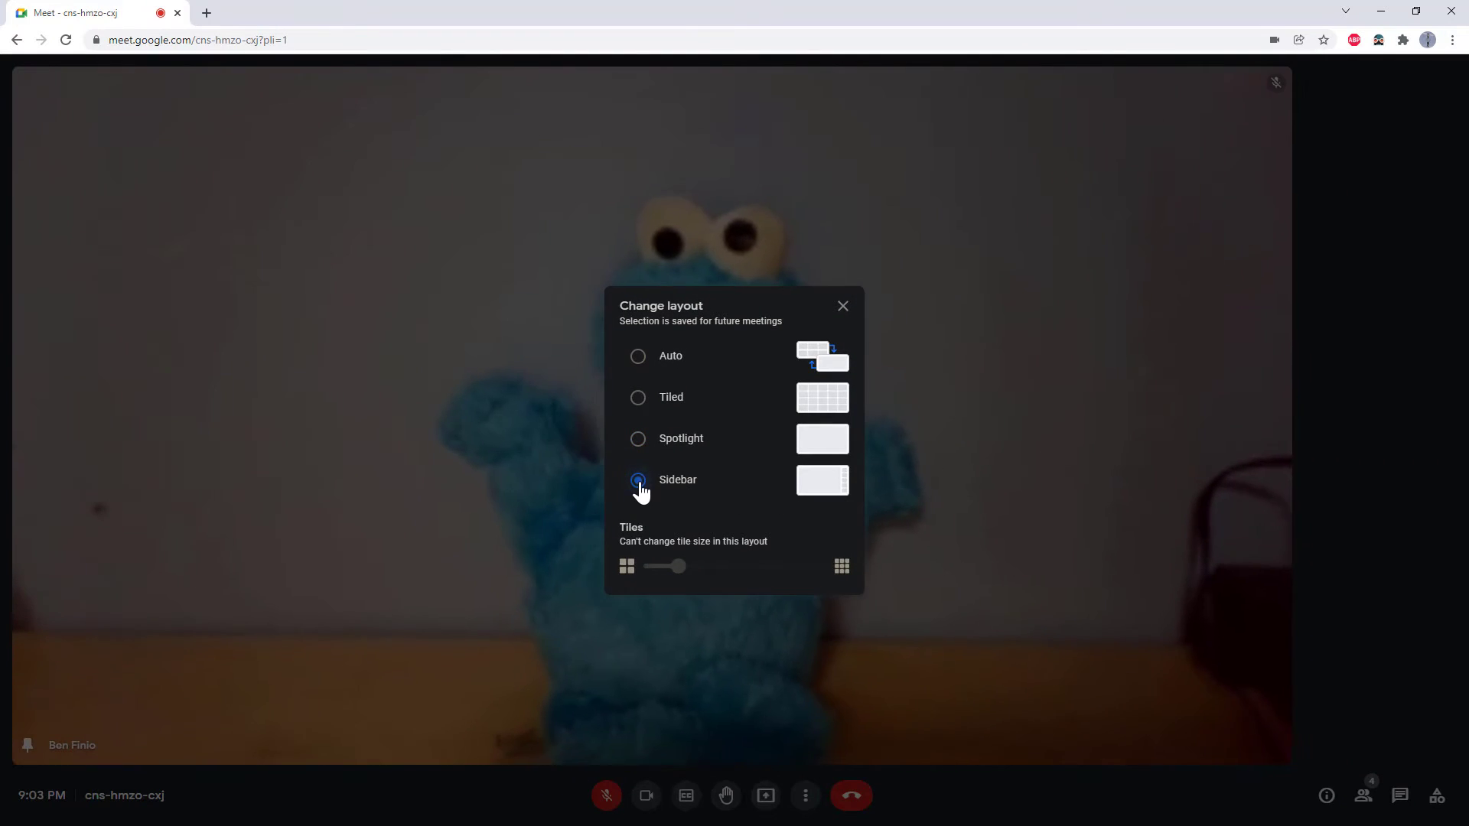
pyautogui.click(842, 306)
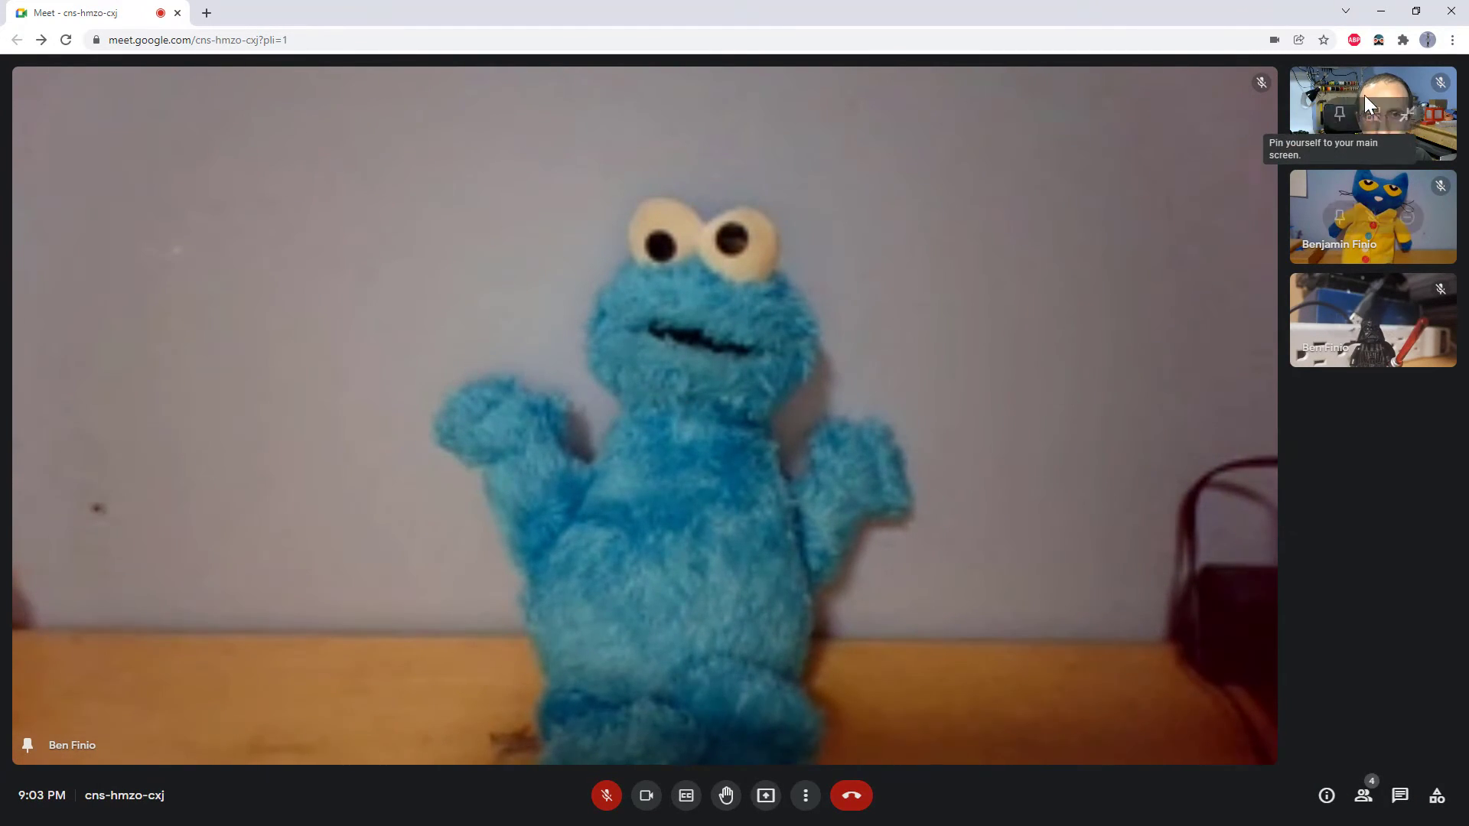
# Choose Spotlight in Change layout so Cookie Monster fills the window with the floating self-view.
pyautogui.click(805, 798)
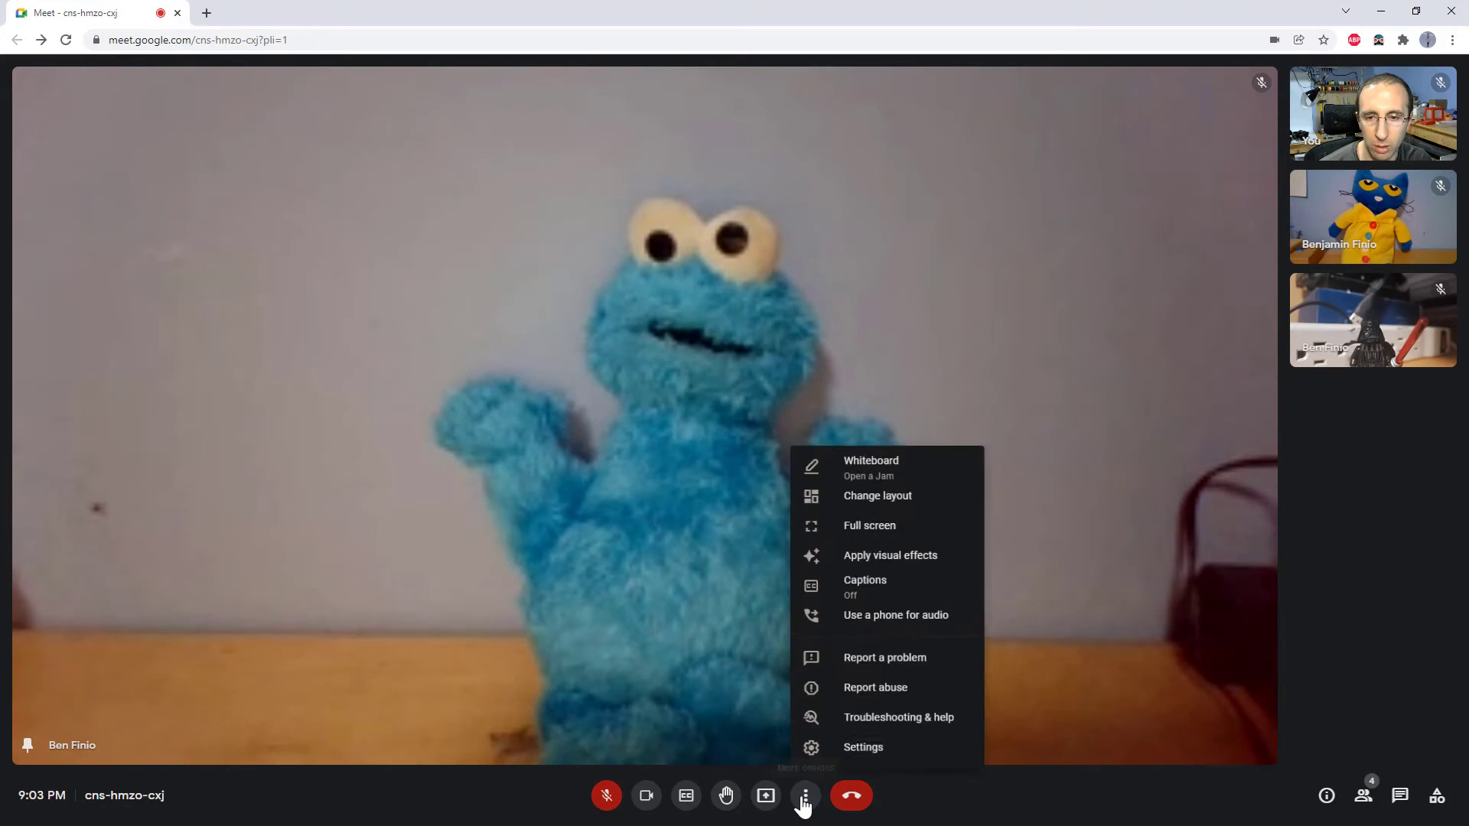
pyautogui.click(863, 492)
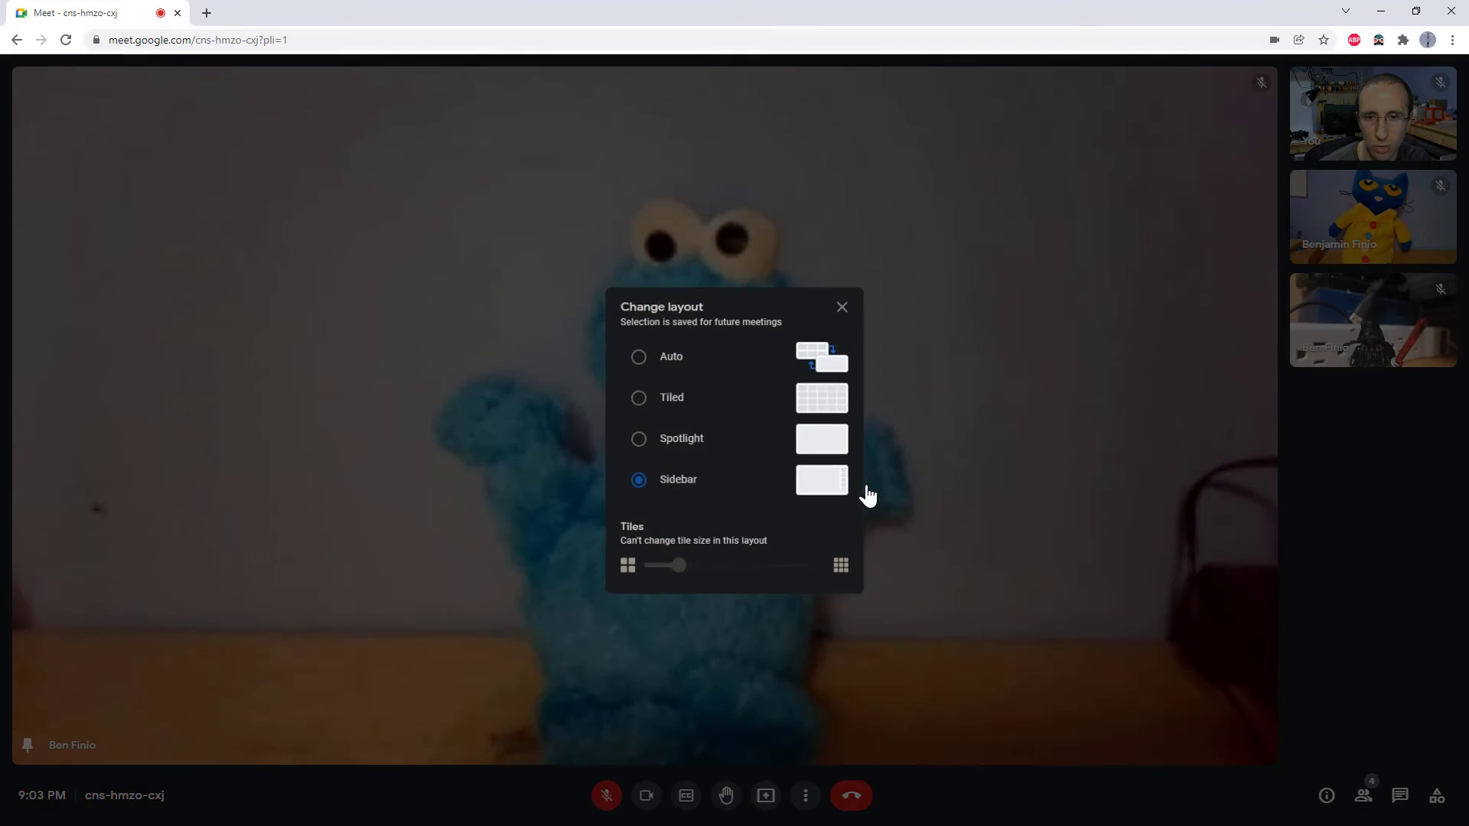
pyautogui.click(638, 440)
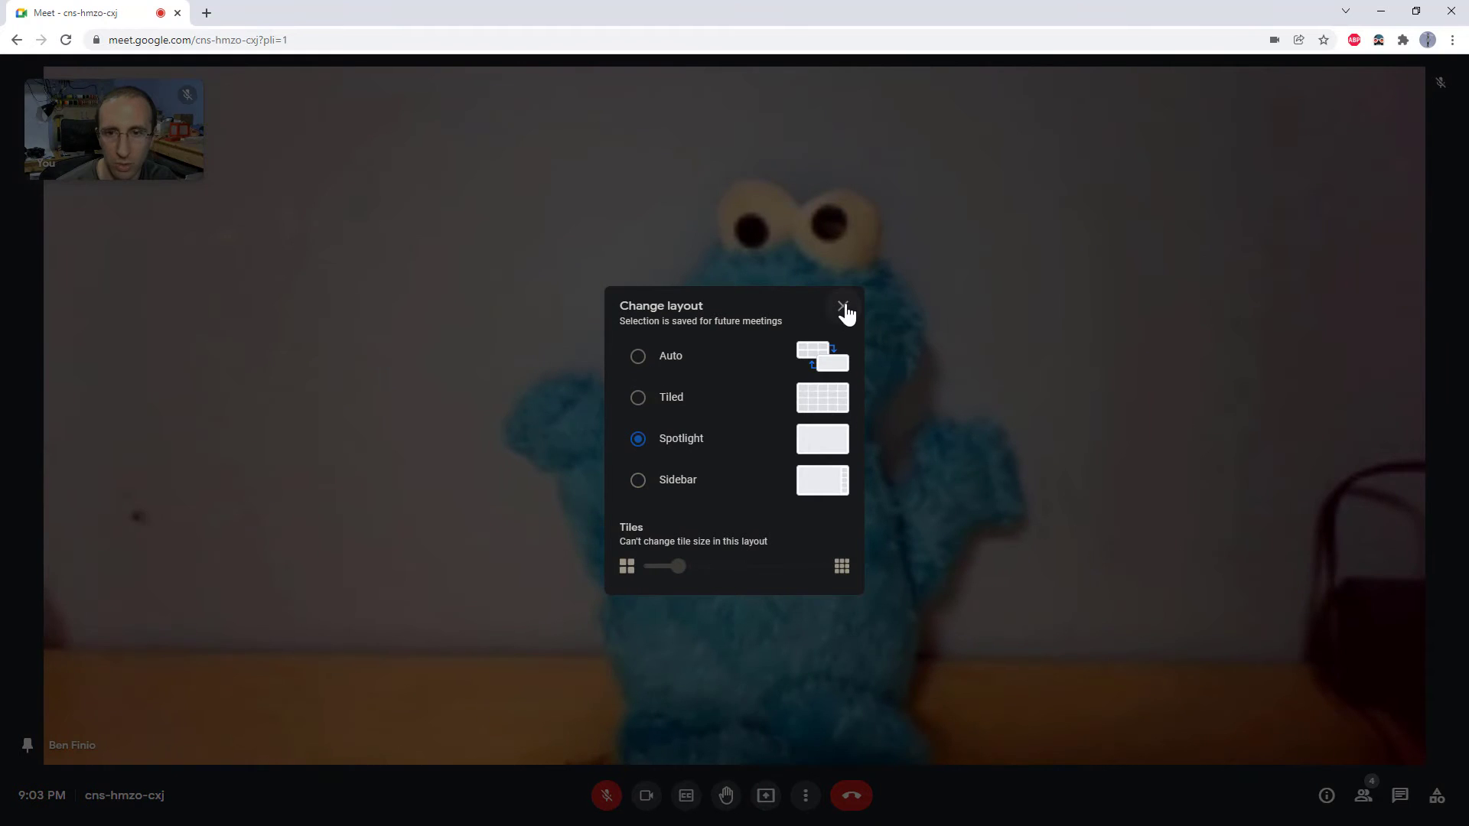
pyautogui.click(842, 306)
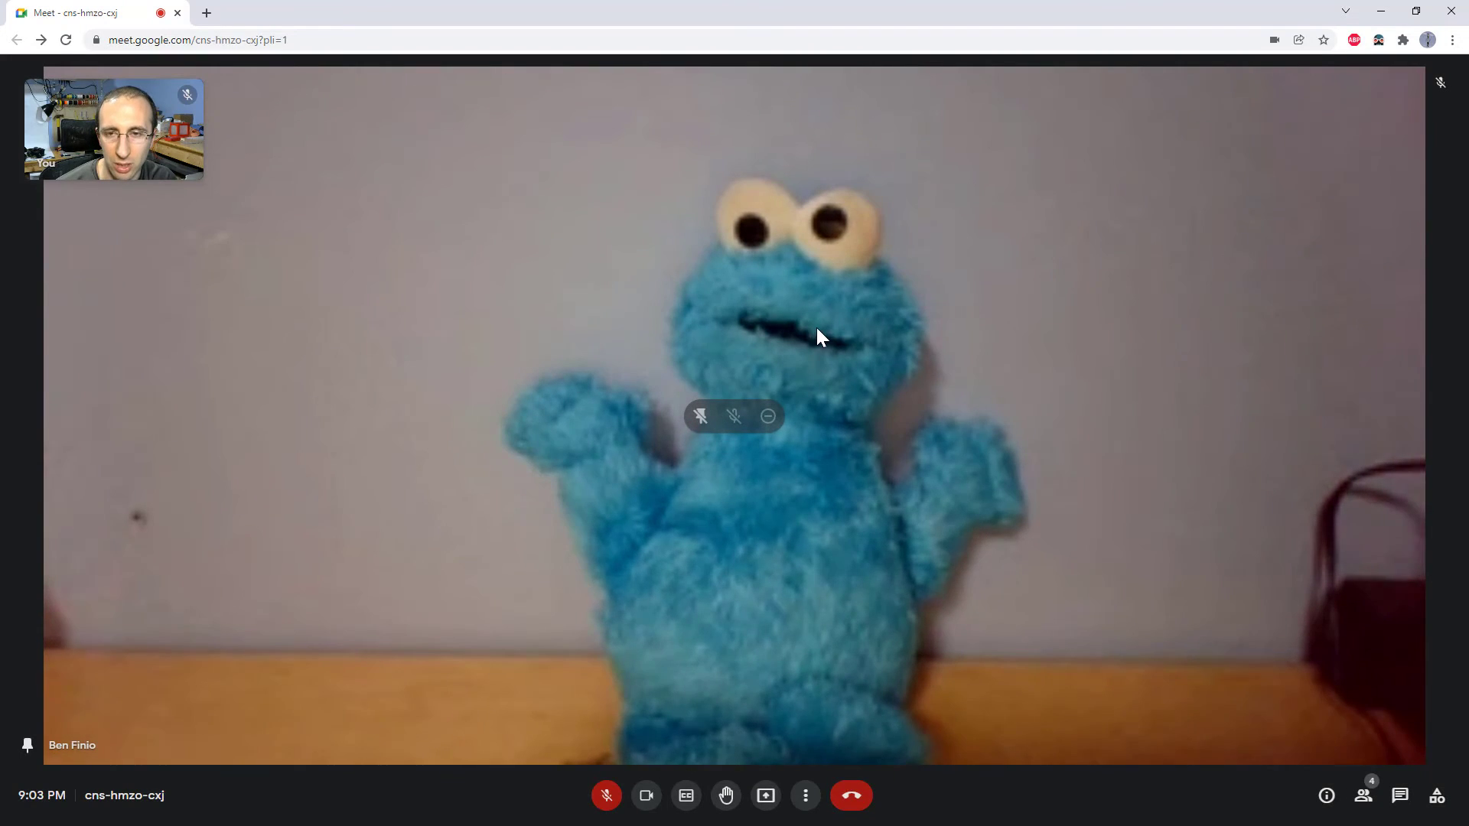
pyautogui.moveTo(120, 131)
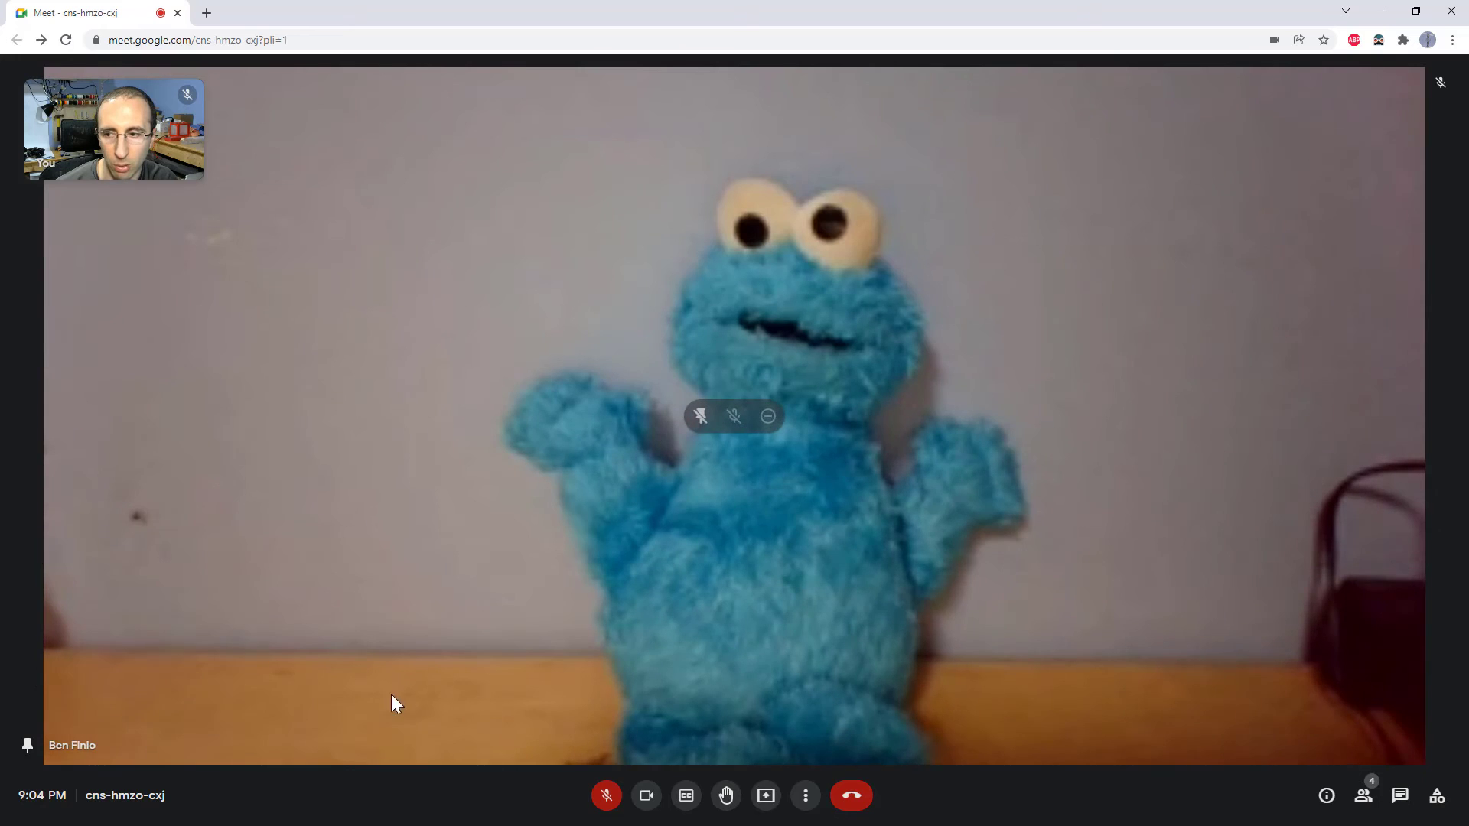
pyautogui.click(811, 803)
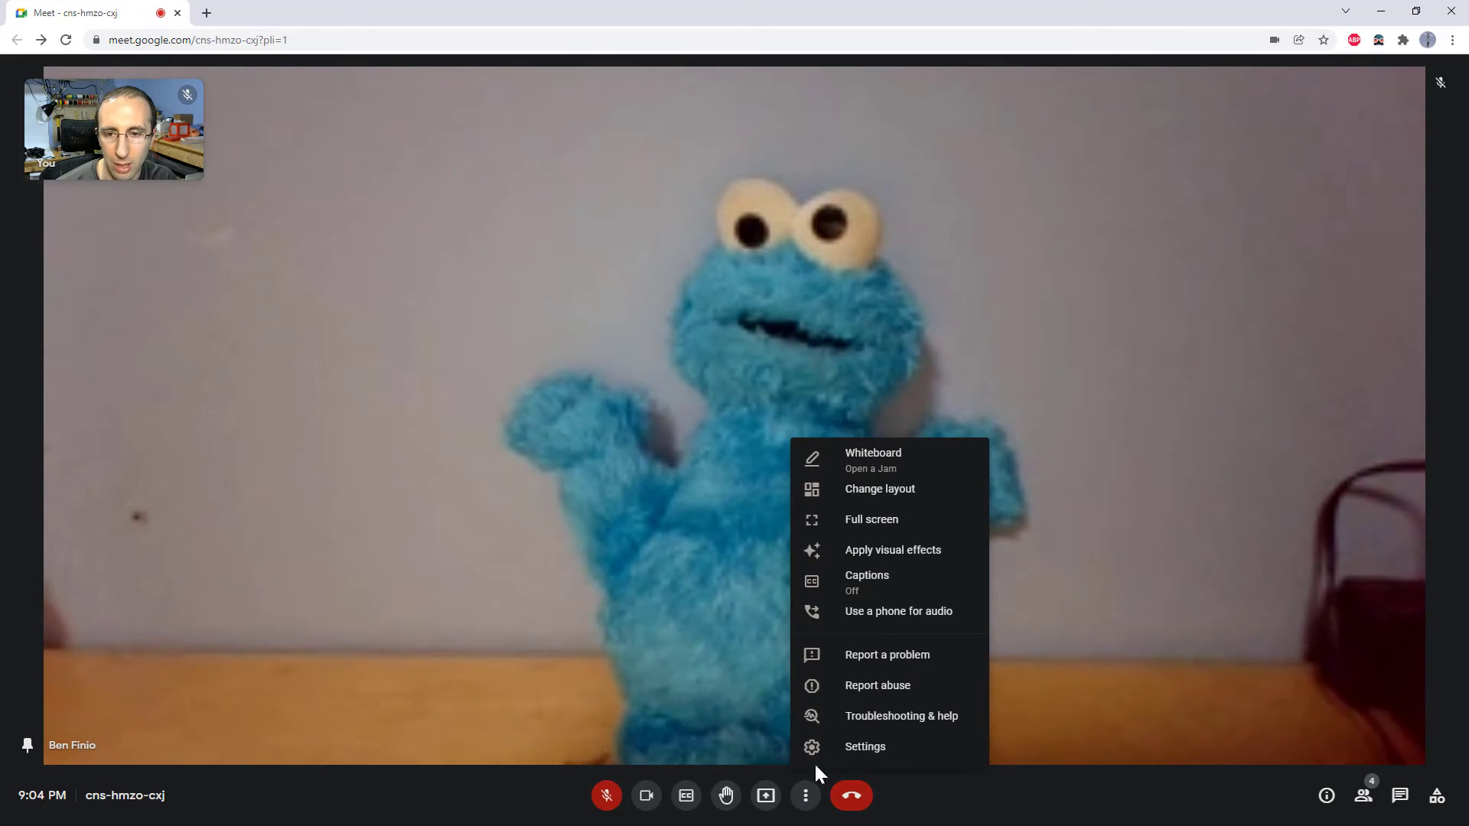
pyautogui.click(862, 493)
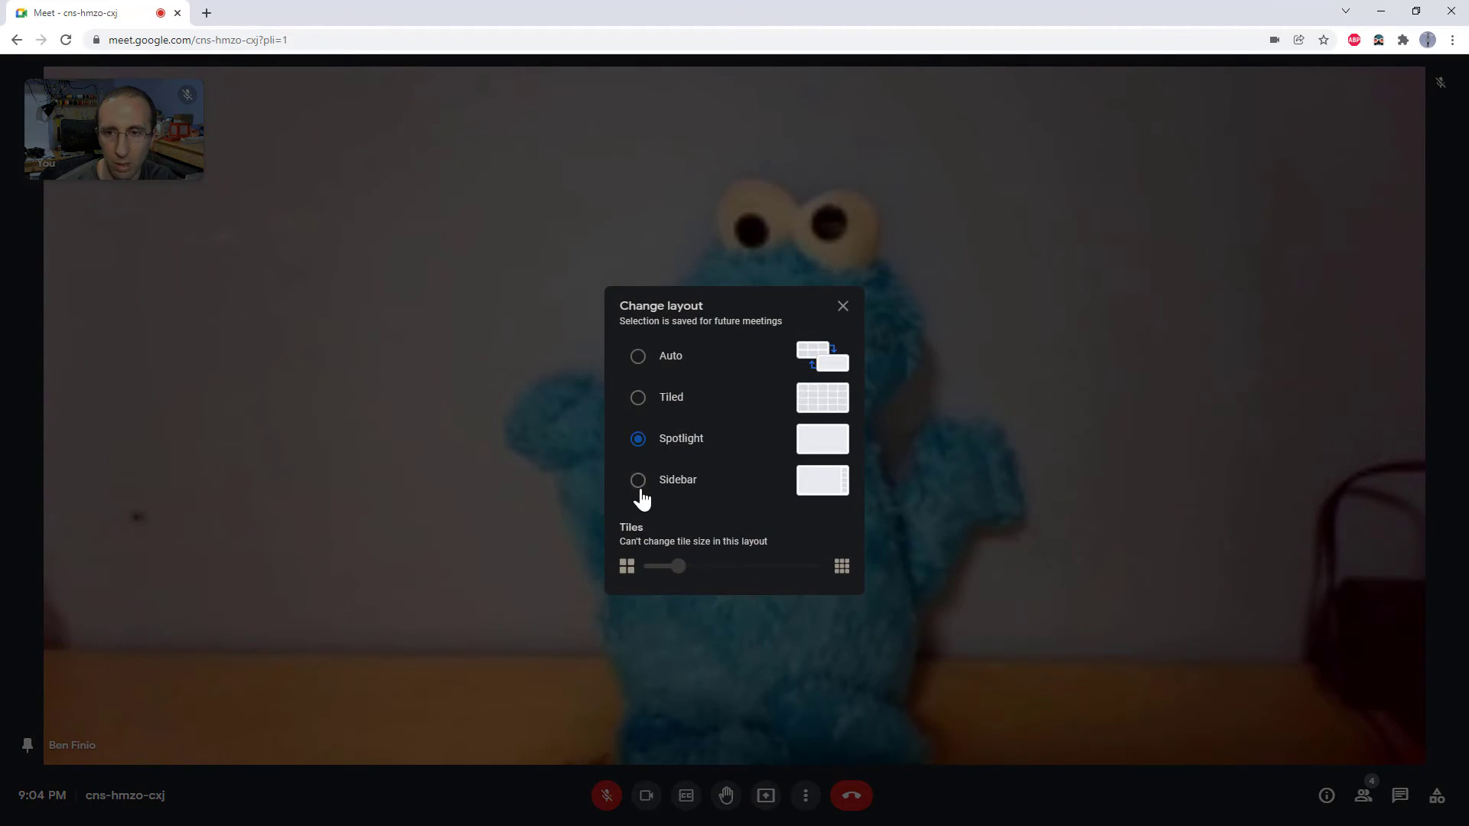
pyautogui.click(636, 480)
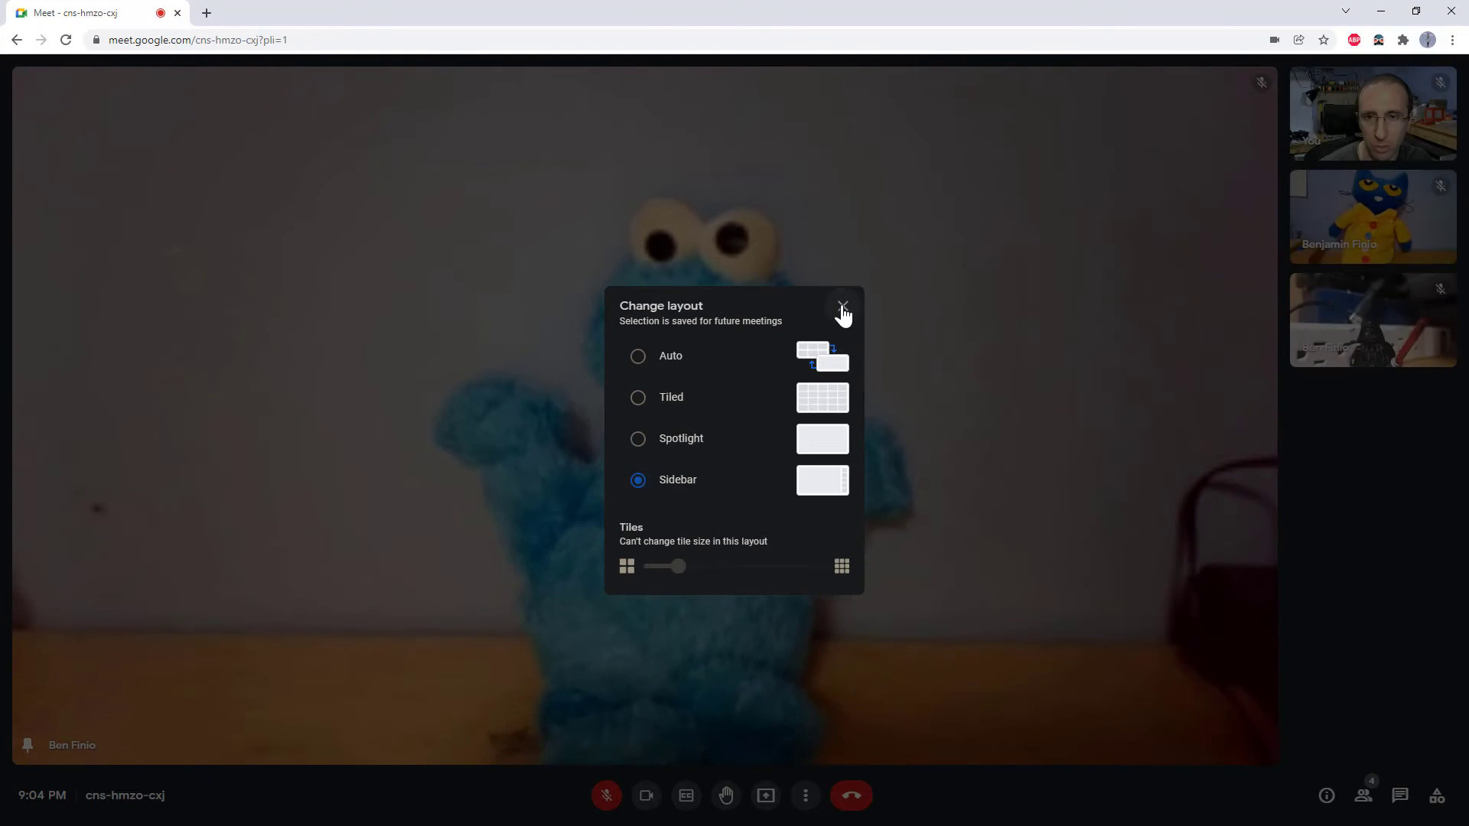
pyautogui.click(842, 307)
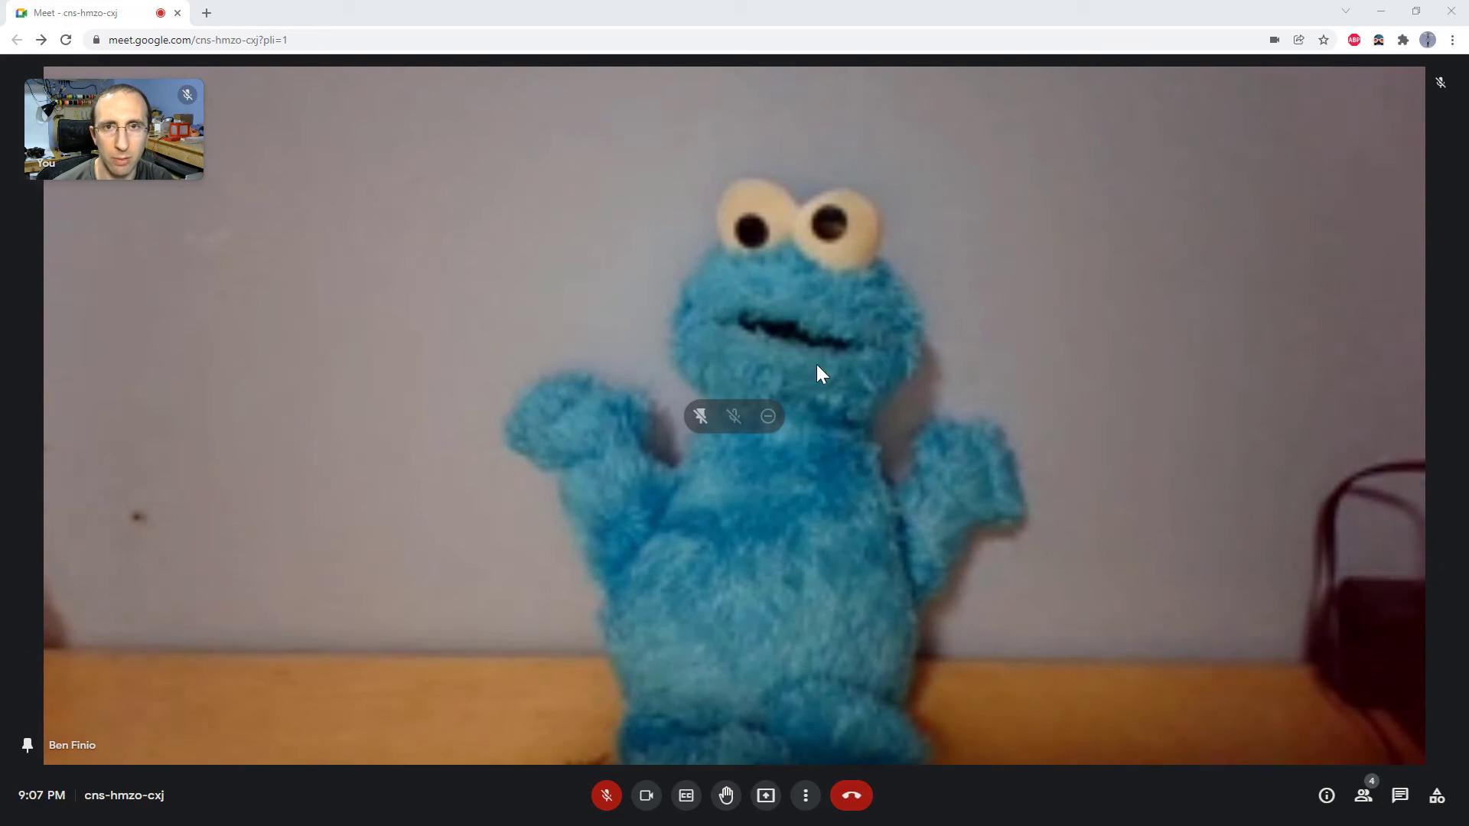
# From the People list, pin the Darth Vader participant to the screen.
pyautogui.click(1363, 798)
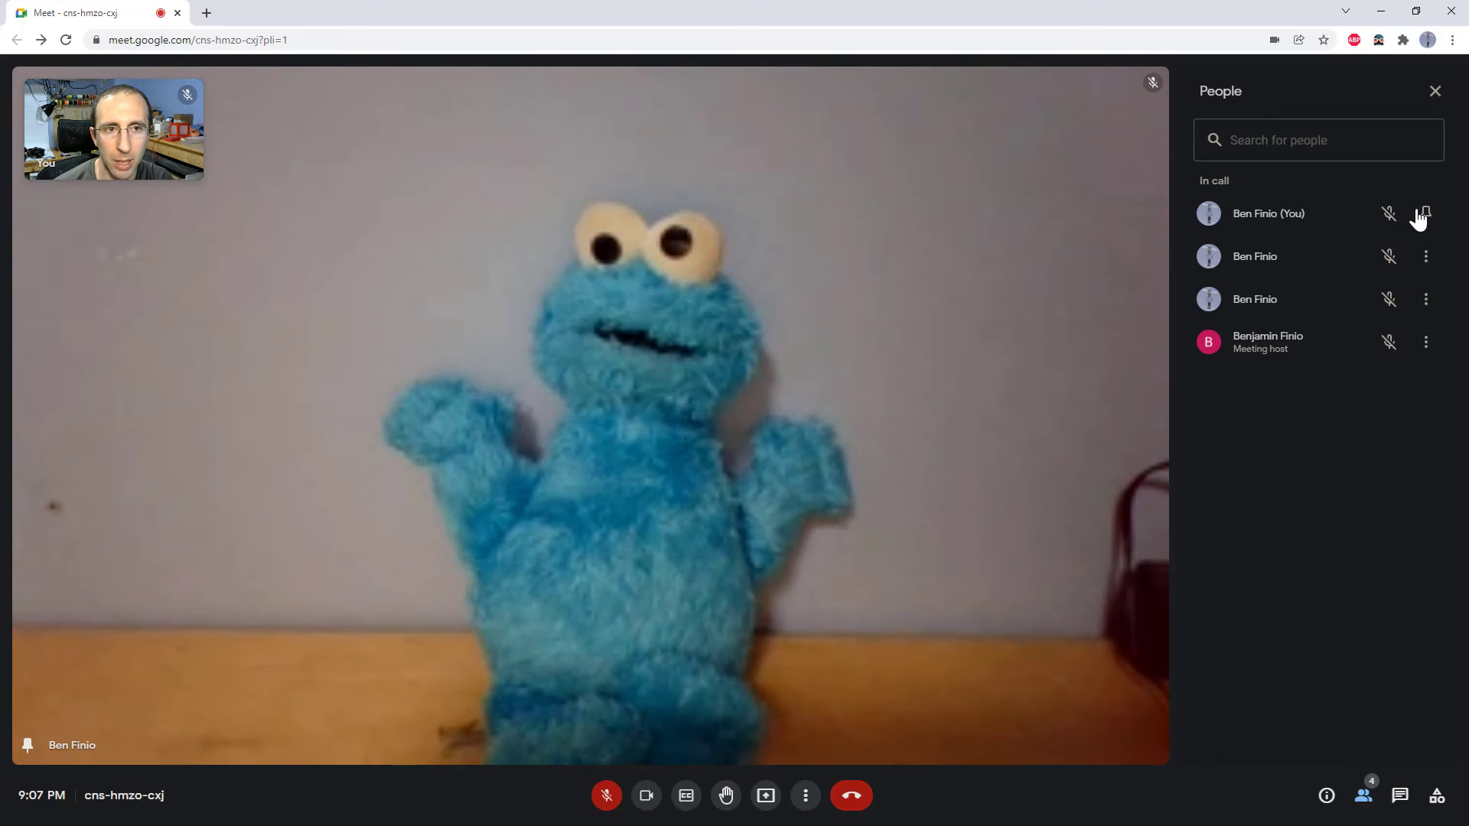
pyautogui.click(1427, 301)
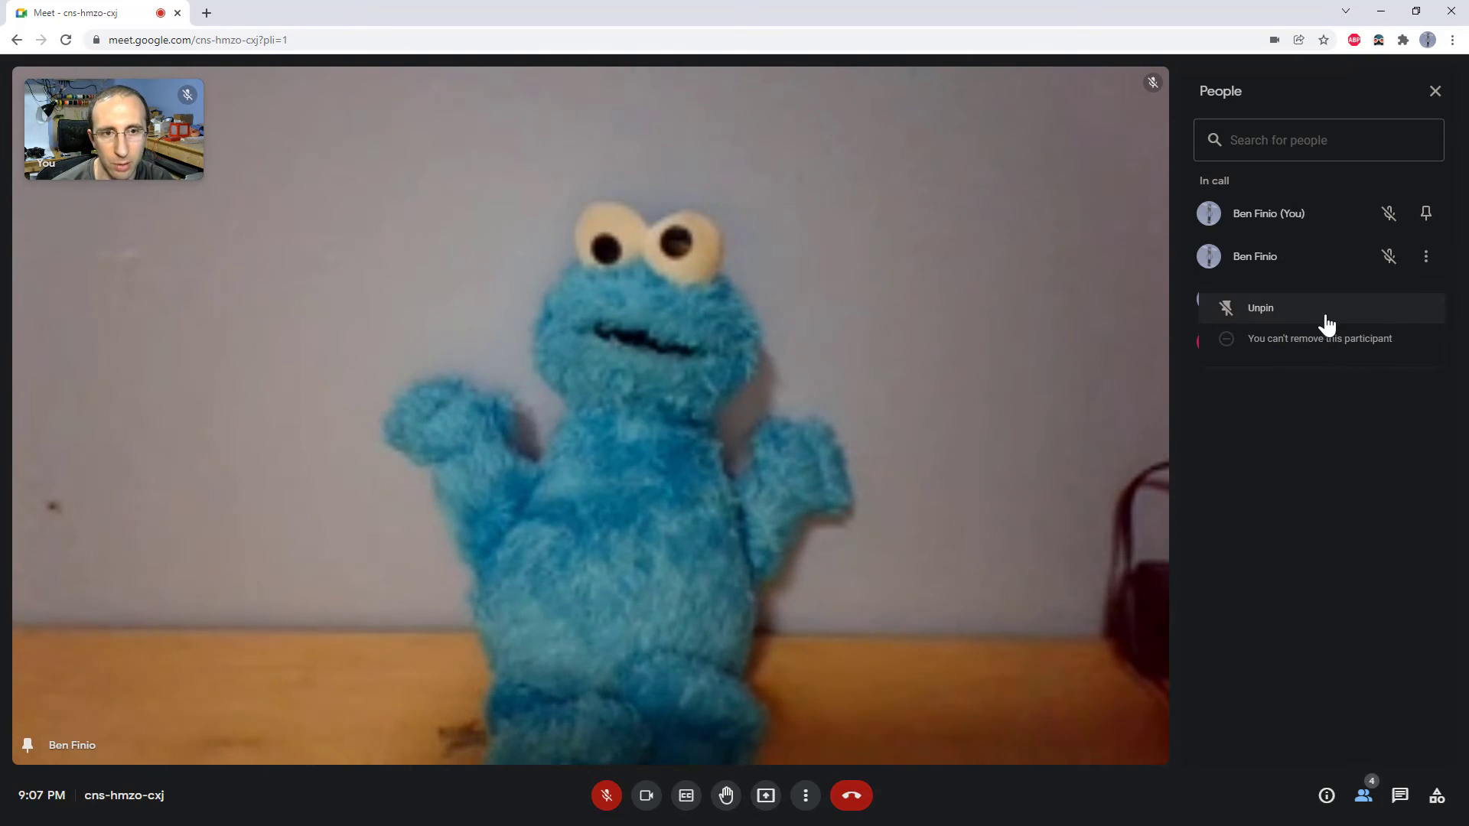
pyautogui.click(1449, 475)
pyautogui.click(1425, 256)
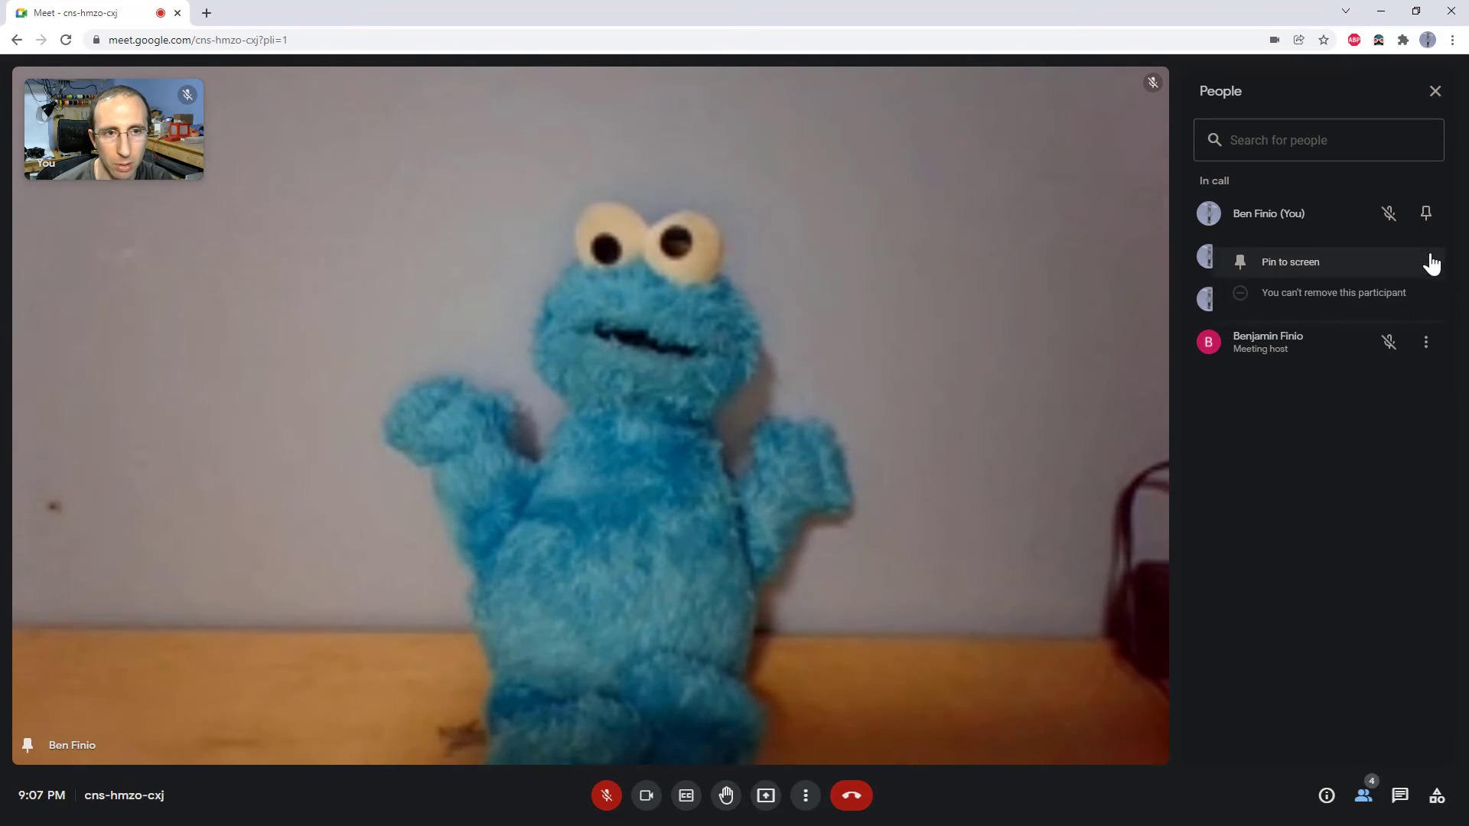
pyautogui.click(1292, 274)
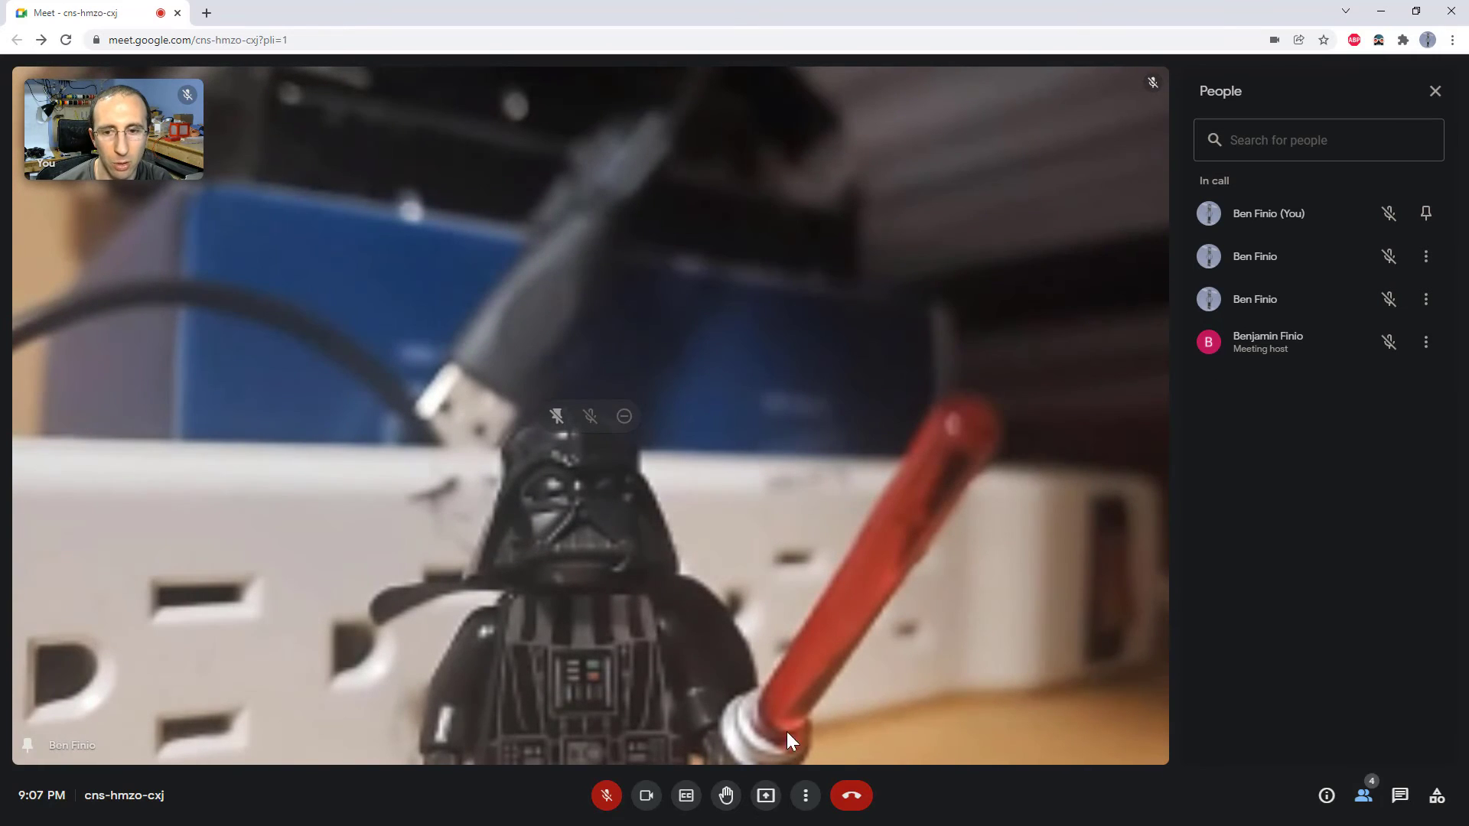
# Dismiss the extra options menu and close the participant list.
pyautogui.click(805, 799)
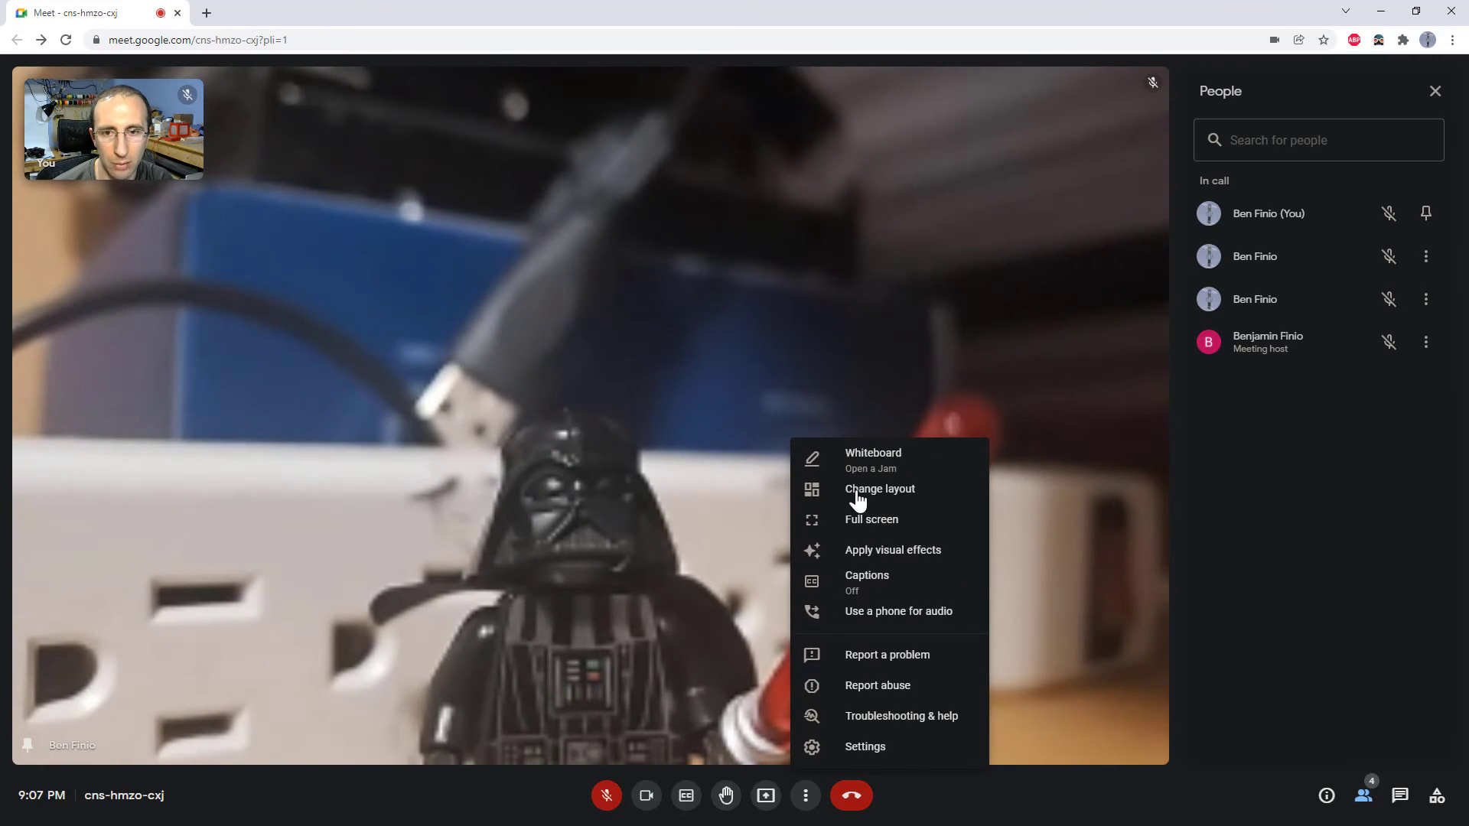
pyautogui.click(1331, 521)
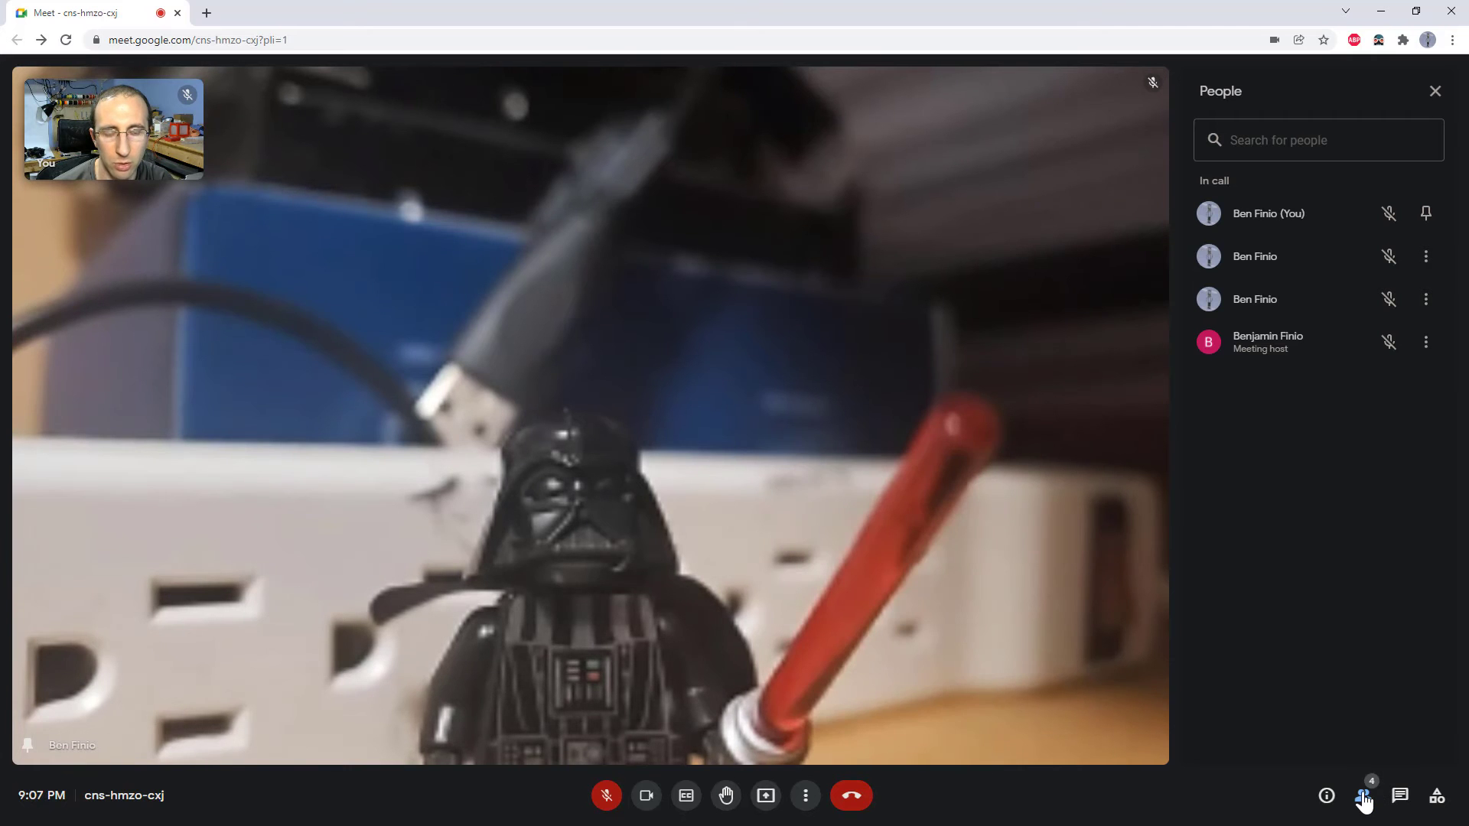
pyautogui.click(1363, 800)
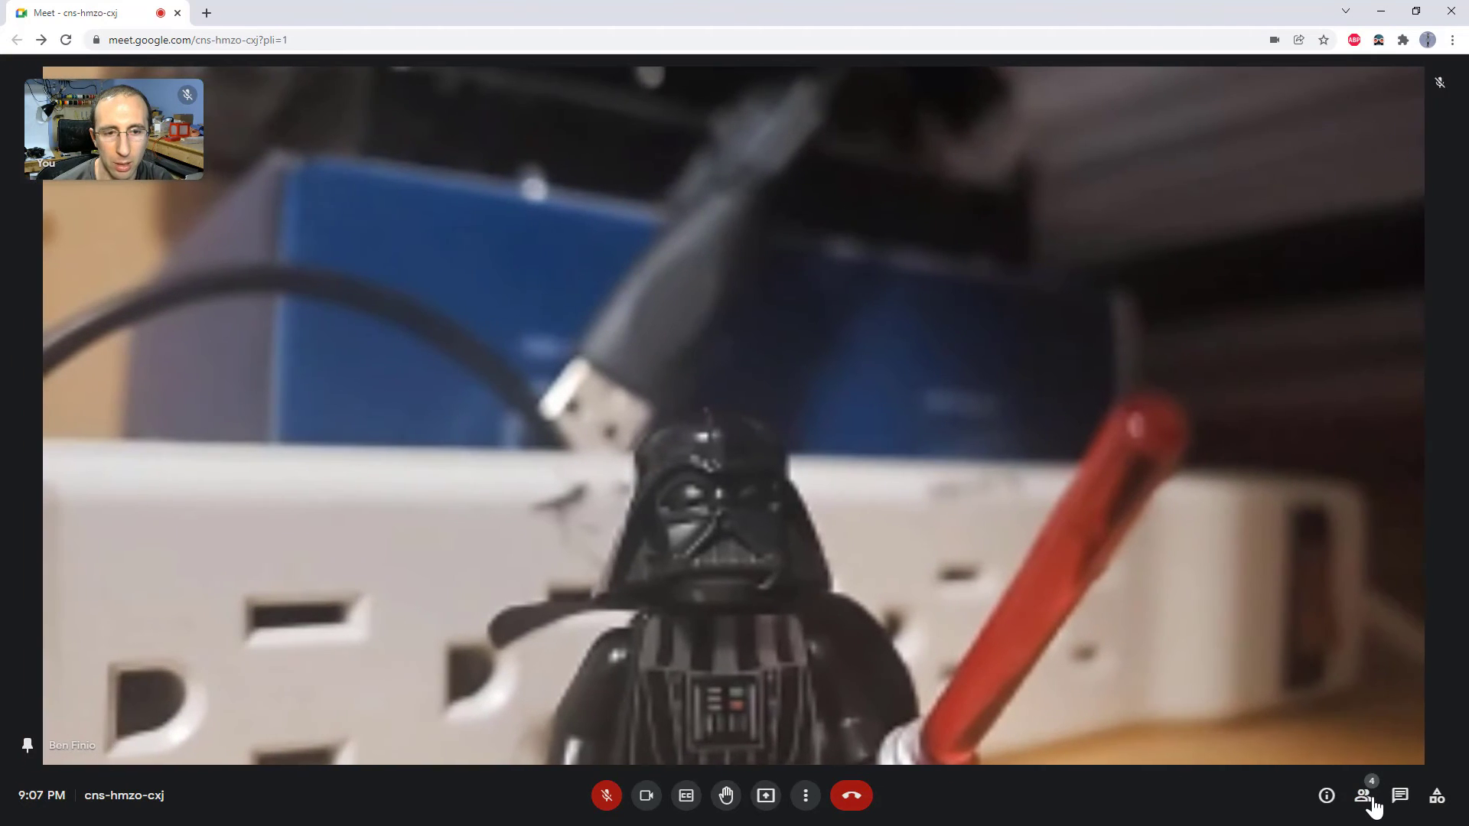
pyautogui.click(1363, 801)
pyautogui.click(1362, 801)
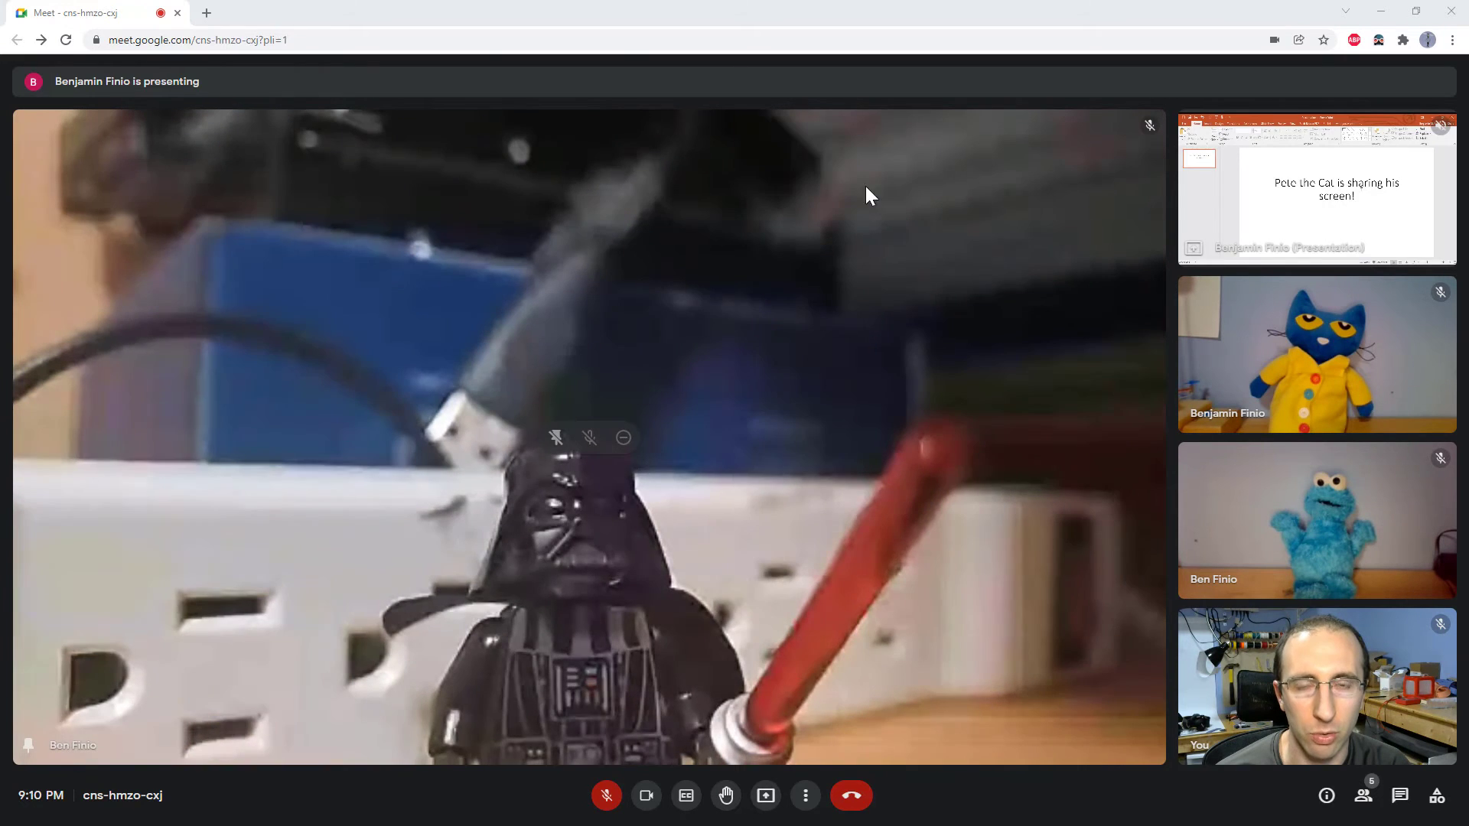
# Keep Darth Vader pinned while the 'Pete the Cat is sharing his screen!' presentation joins the side tiles.
pyautogui.moveTo(1318, 153)
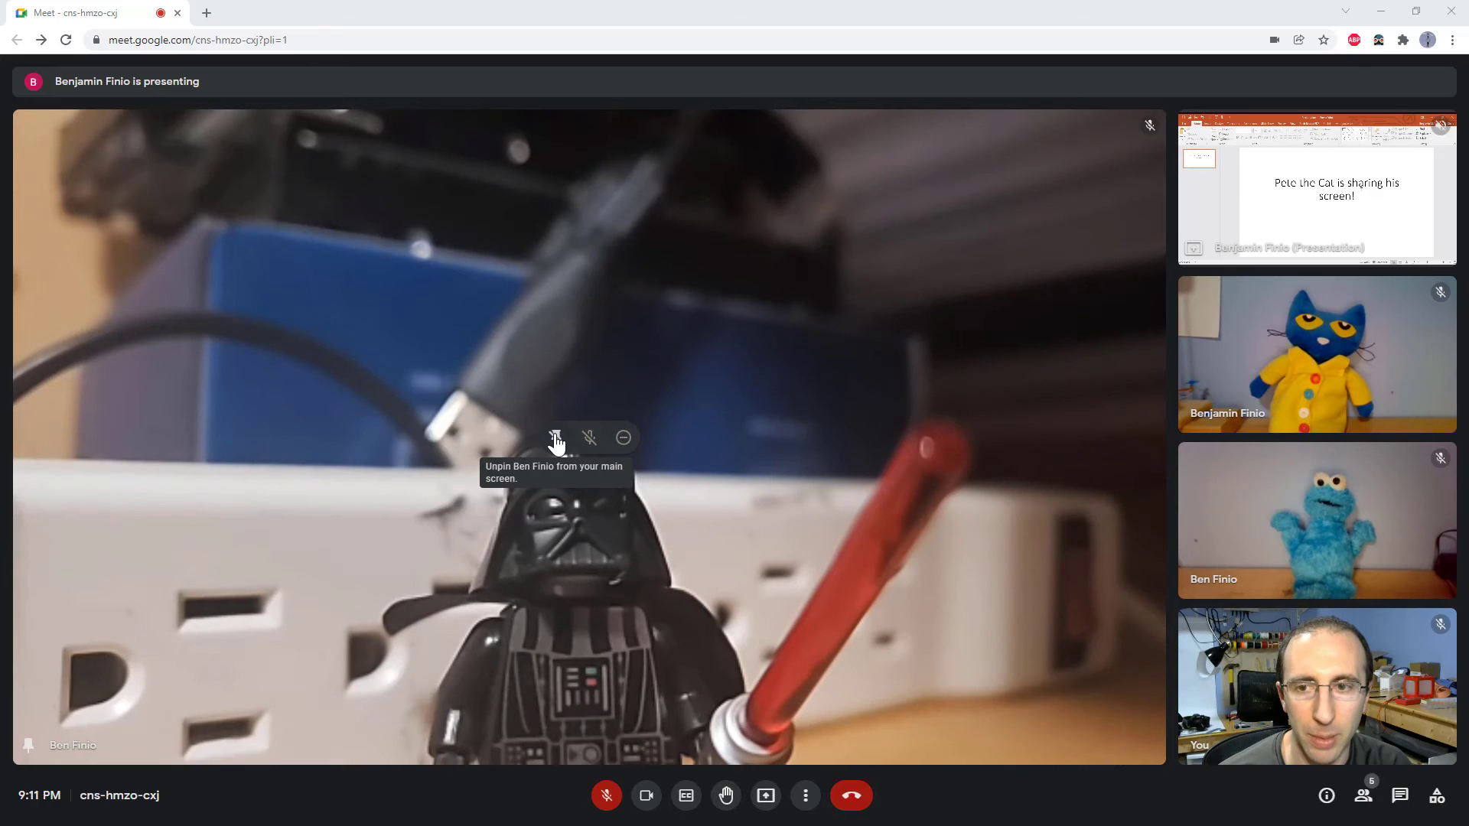
# Unpin the Darth Vader tile and pin the 'Pete the Cat is sharing his screen!' presentation.
pyautogui.click(556, 439)
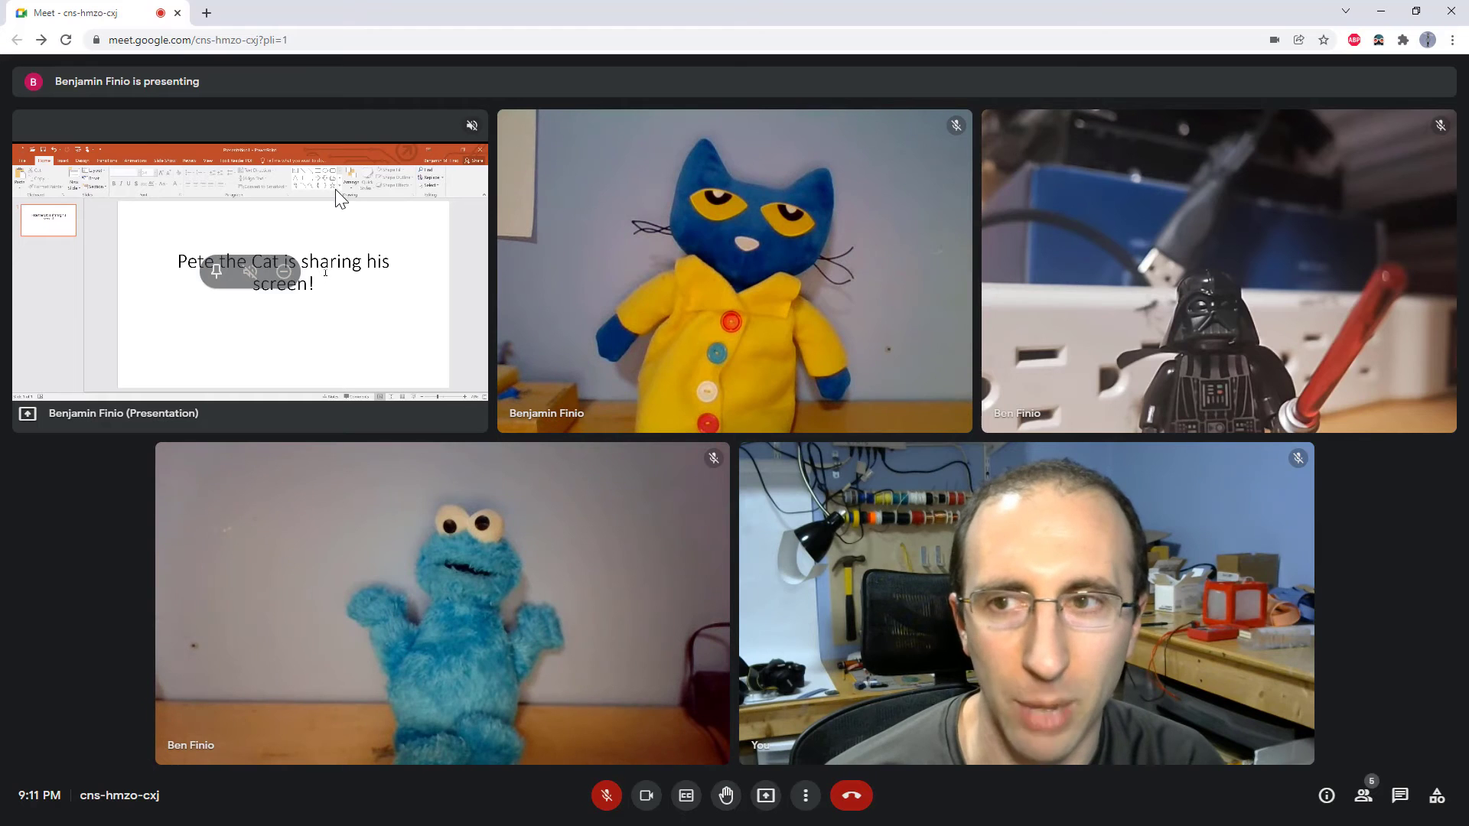
pyautogui.click(215, 272)
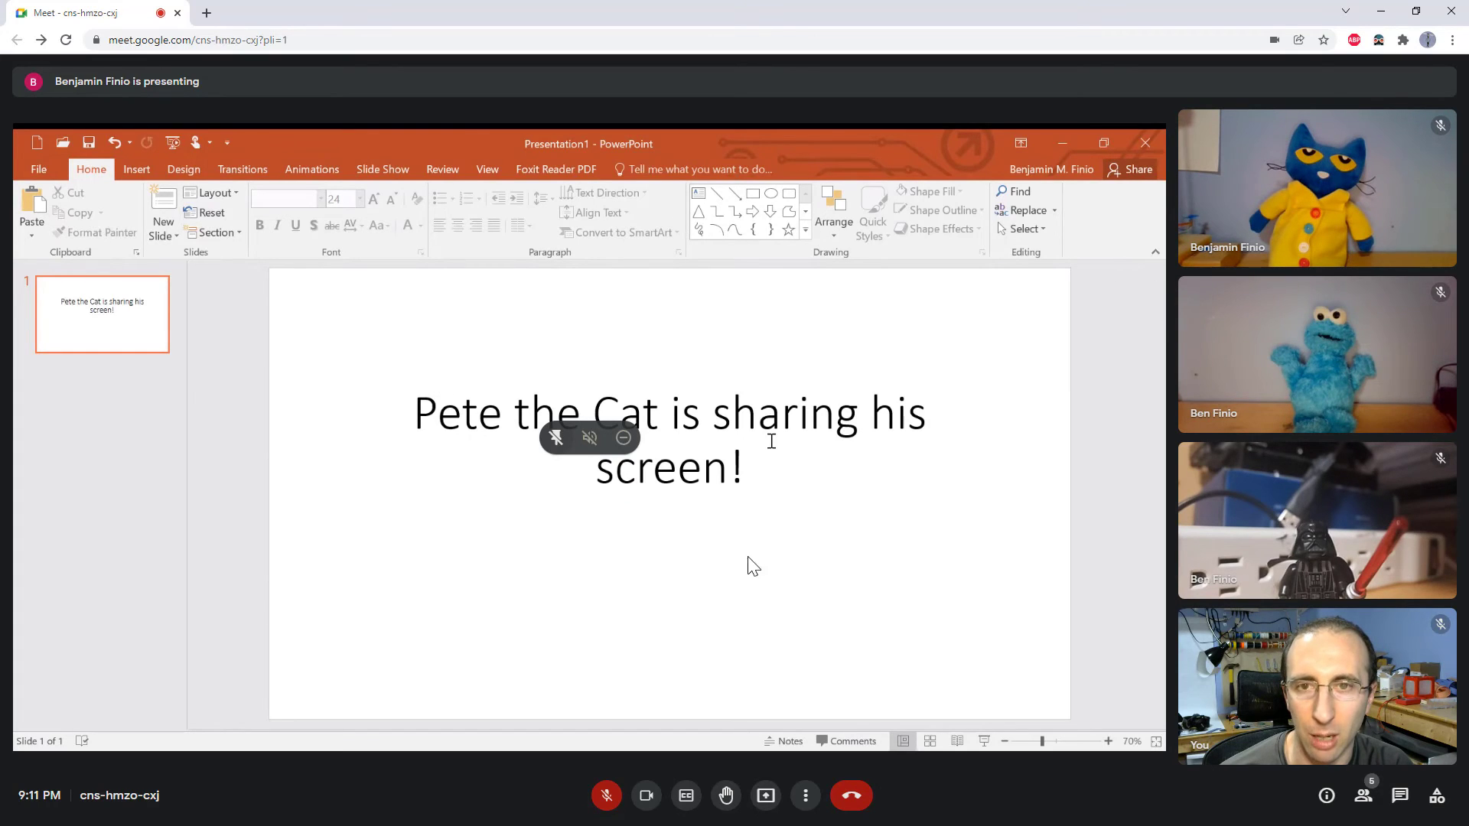
# Switch the call to the Spotlight layout.
pyautogui.click(803, 796)
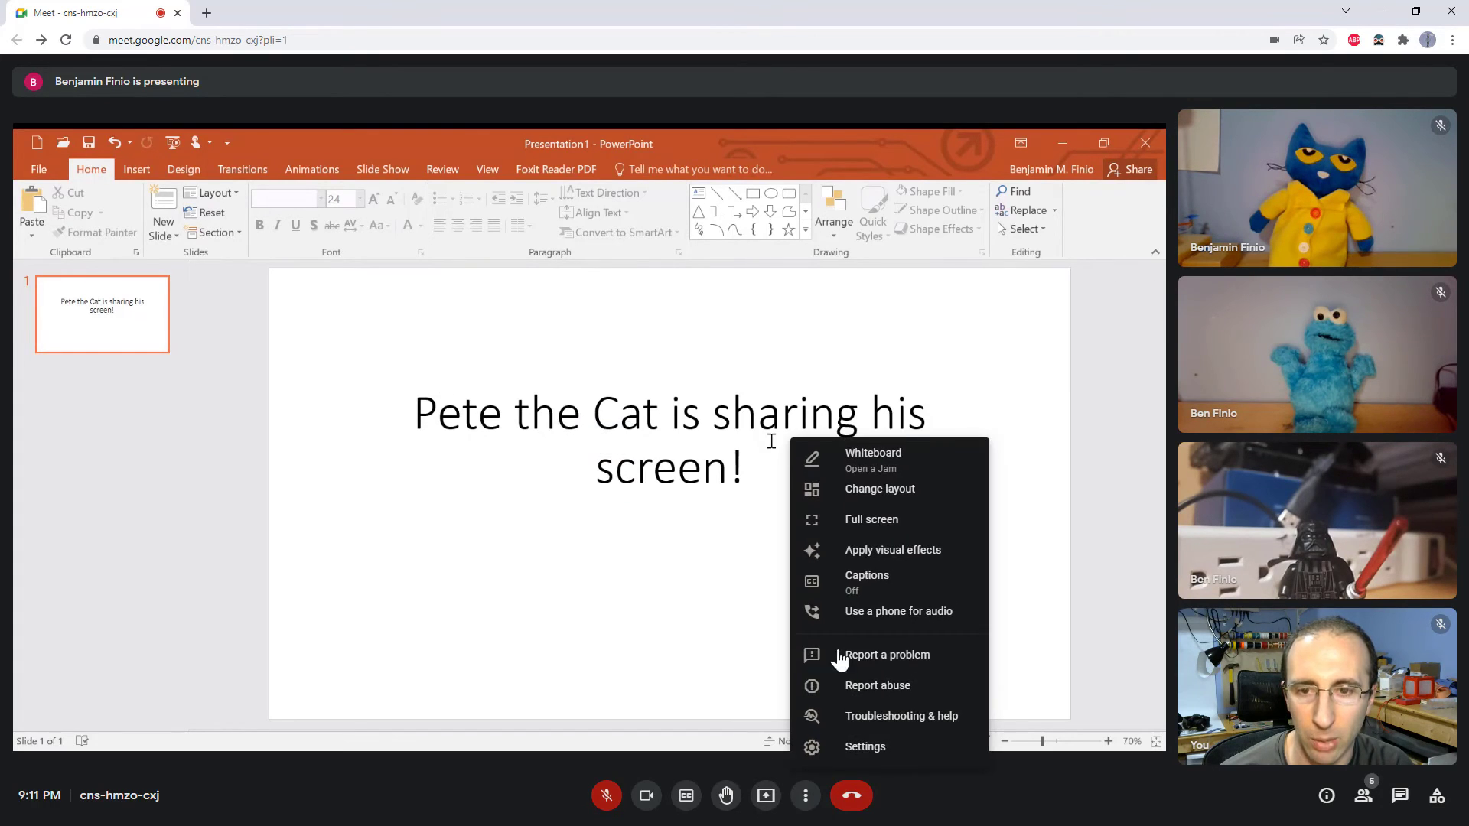
pyautogui.click(862, 494)
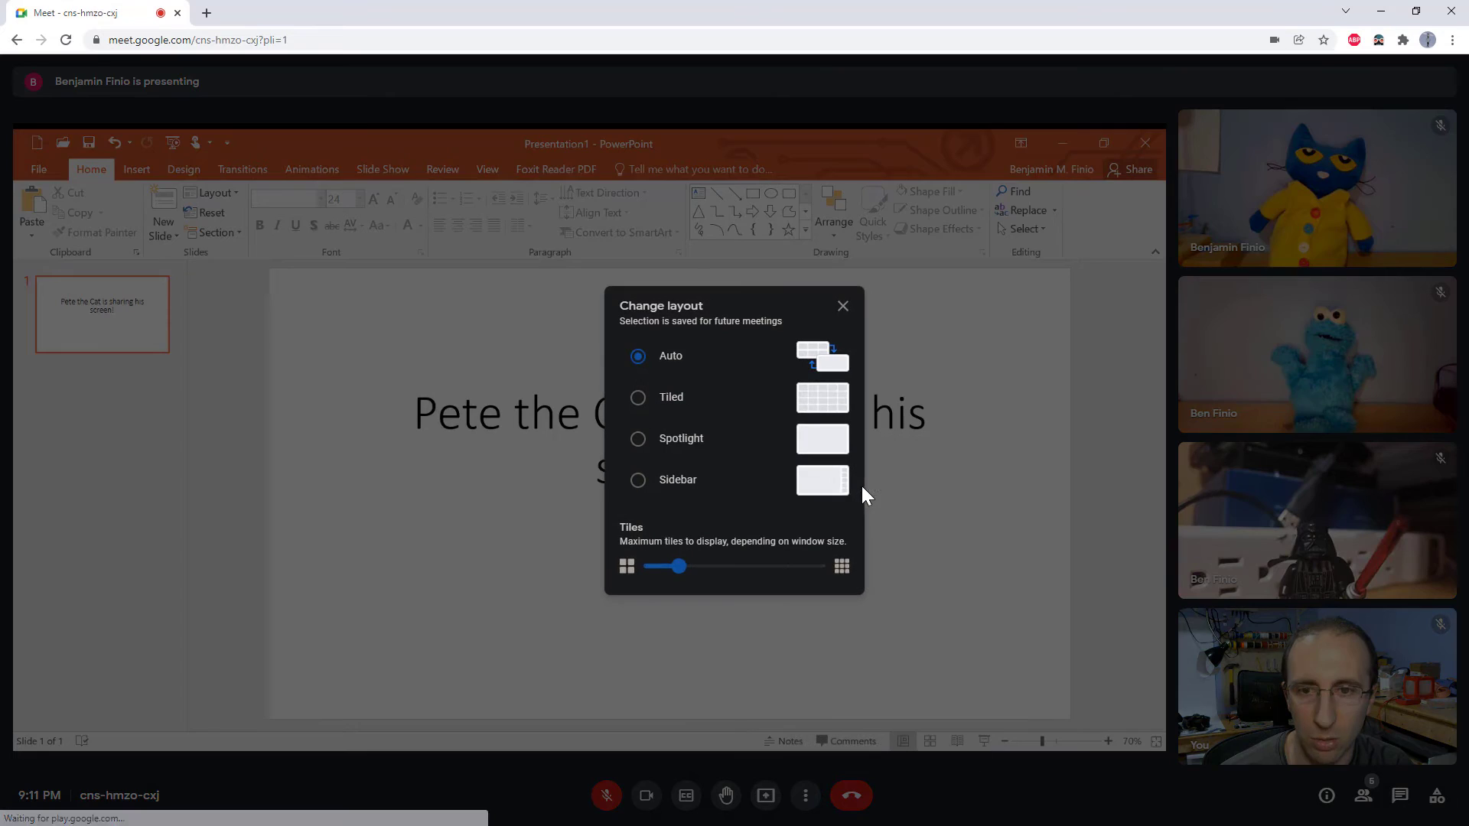
pyautogui.click(638, 439)
pyautogui.click(843, 306)
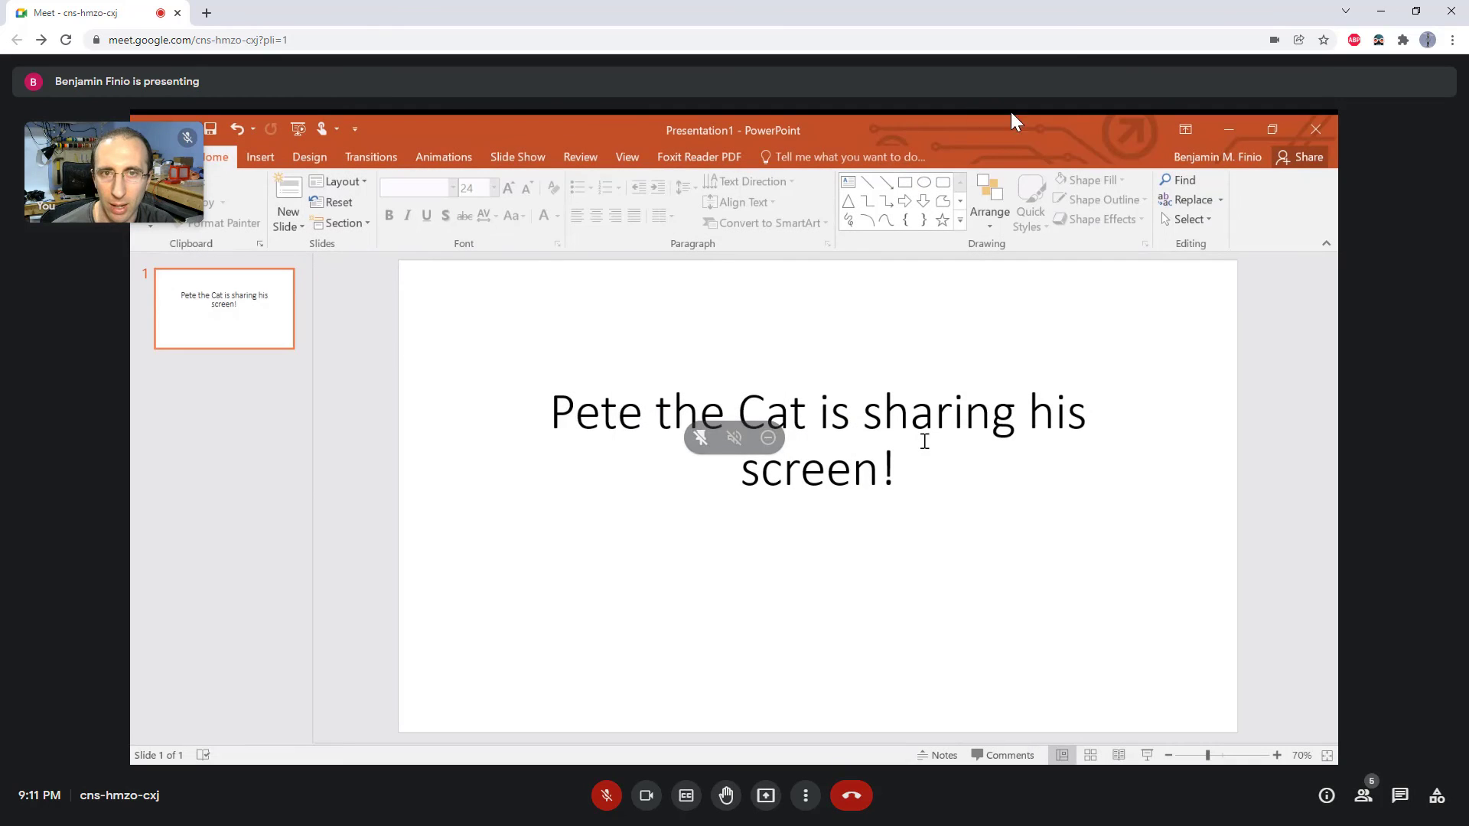
# Switch the call to the Sidebar layout, presentation large with cameras alongside.
pyautogui.click(806, 797)
pyautogui.click(860, 494)
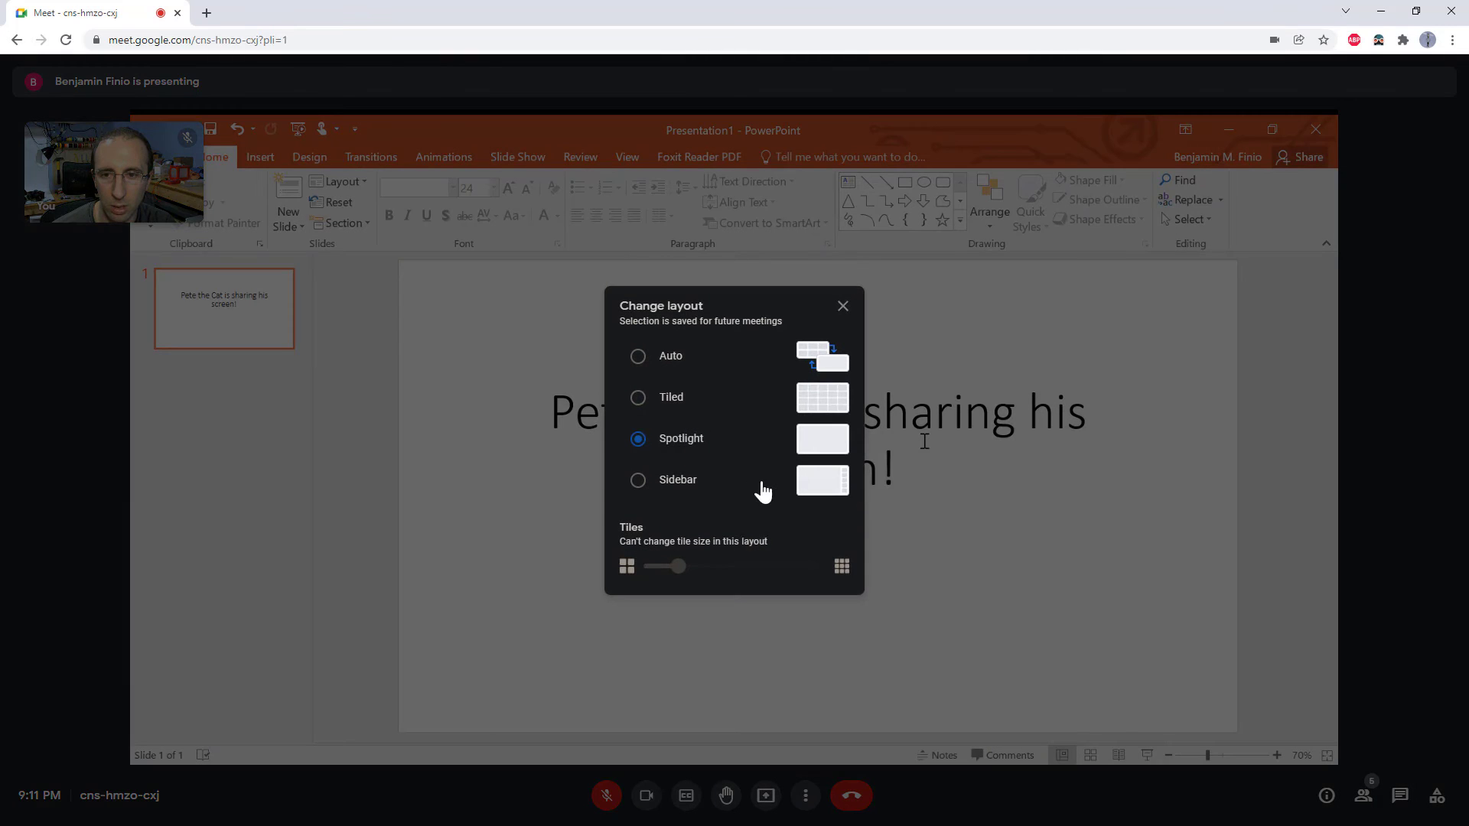
pyautogui.click(656, 482)
pyautogui.click(842, 306)
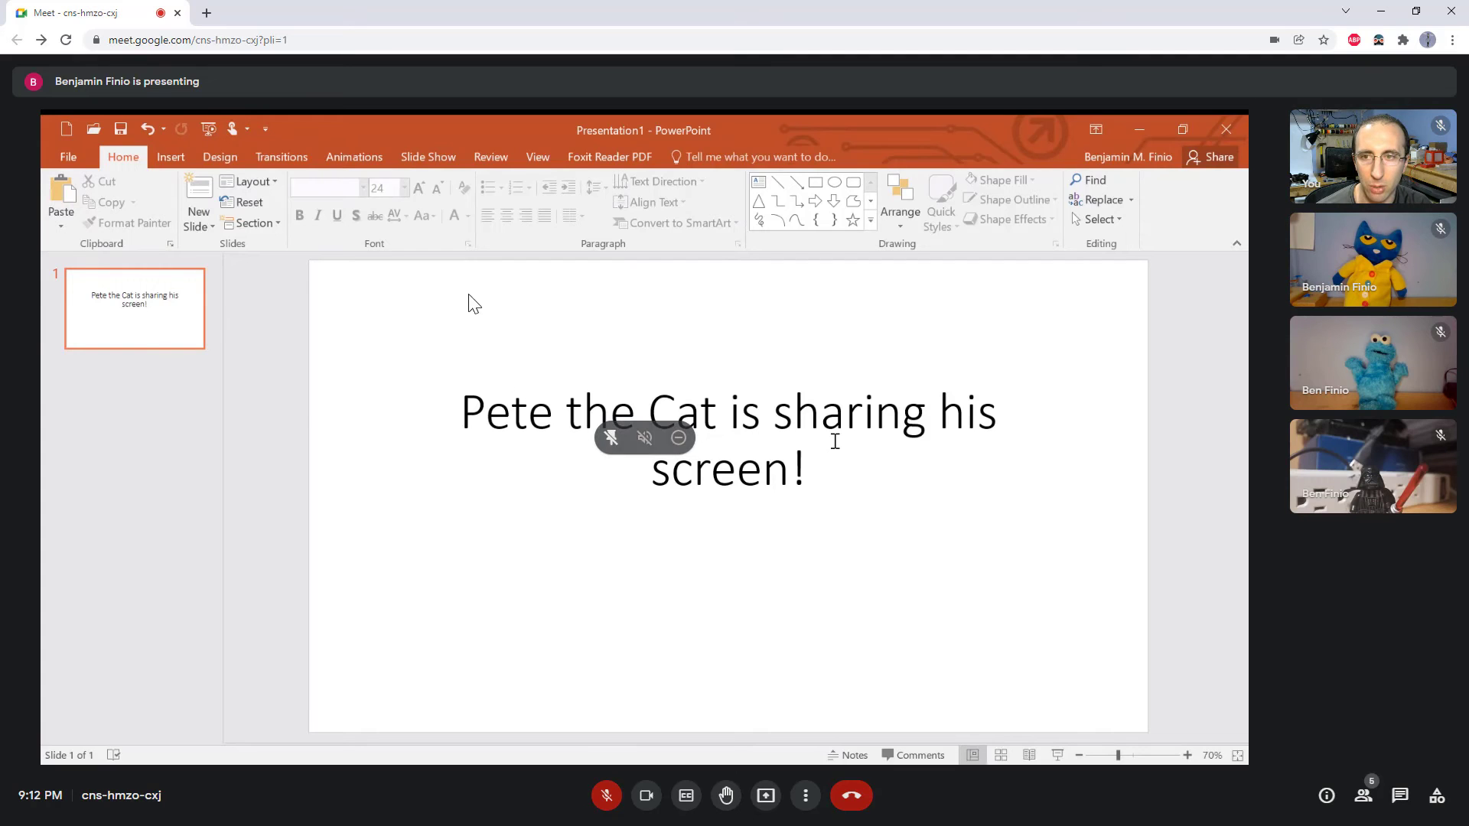
pyautogui.moveTo(1343, 181)
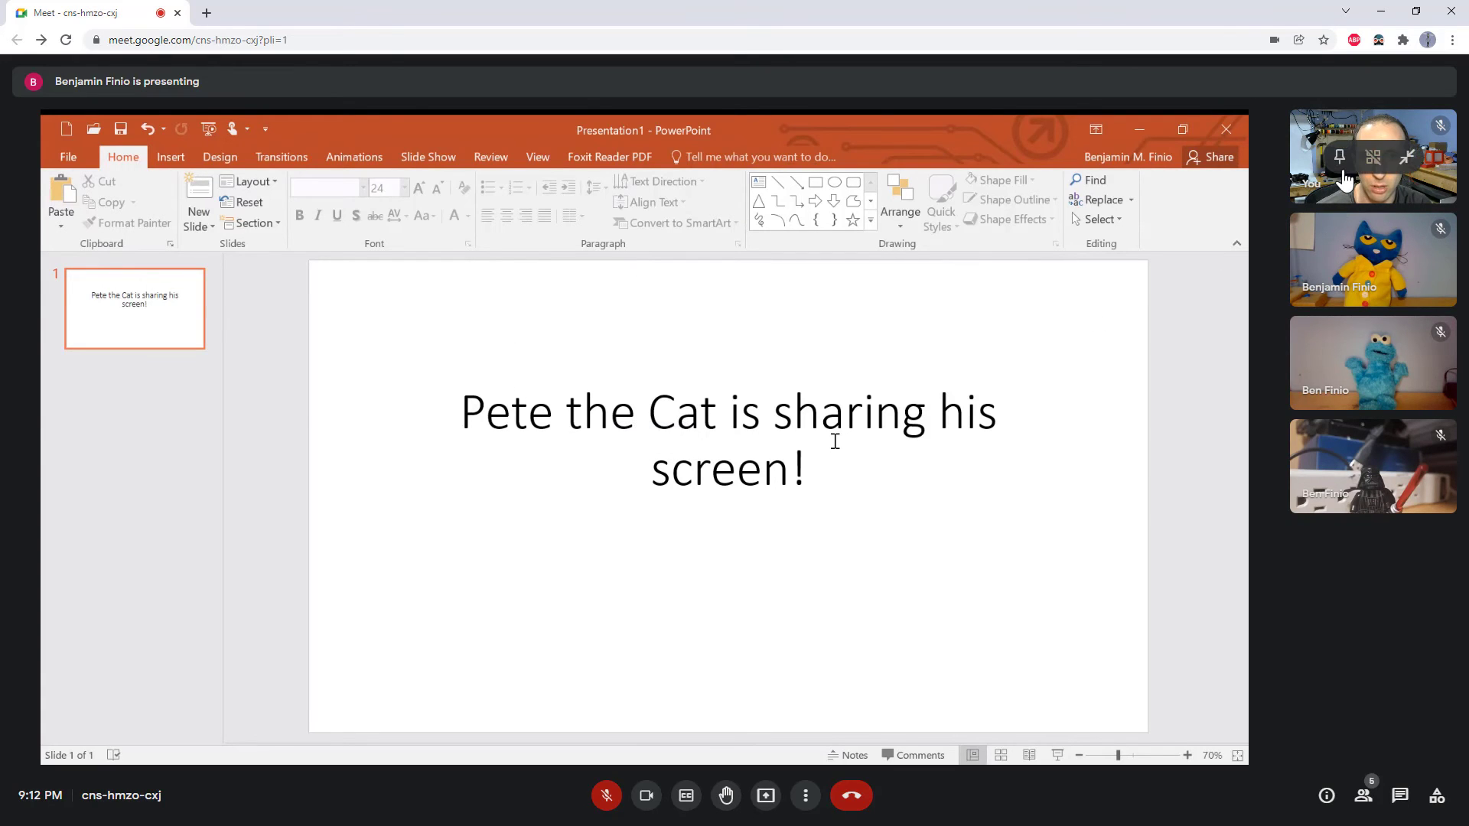
pyautogui.moveTo(1337, 468)
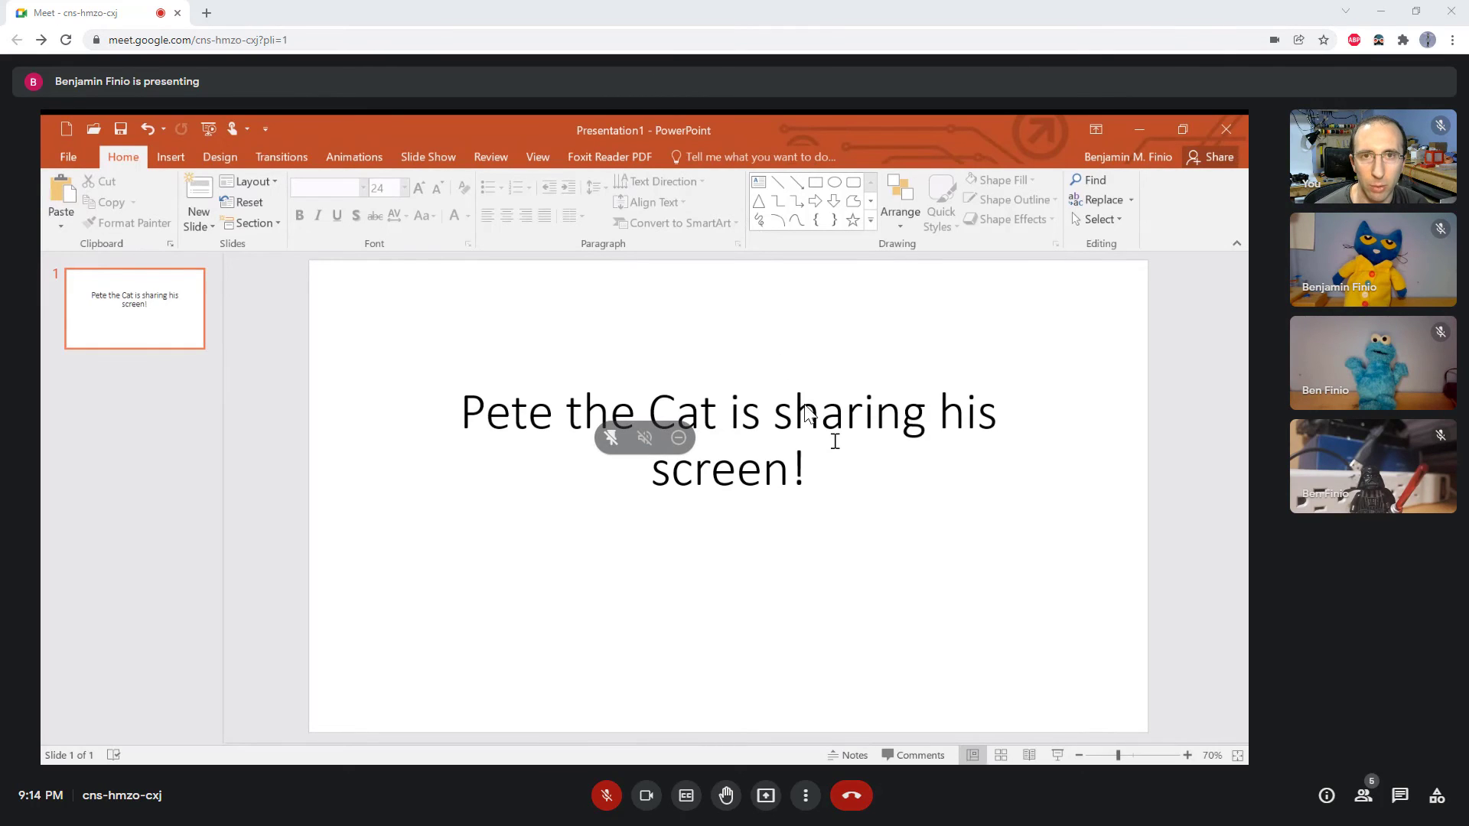
# Enter full screen from More options, exit via the top X, then go full screen again.
pyautogui.click(806, 796)
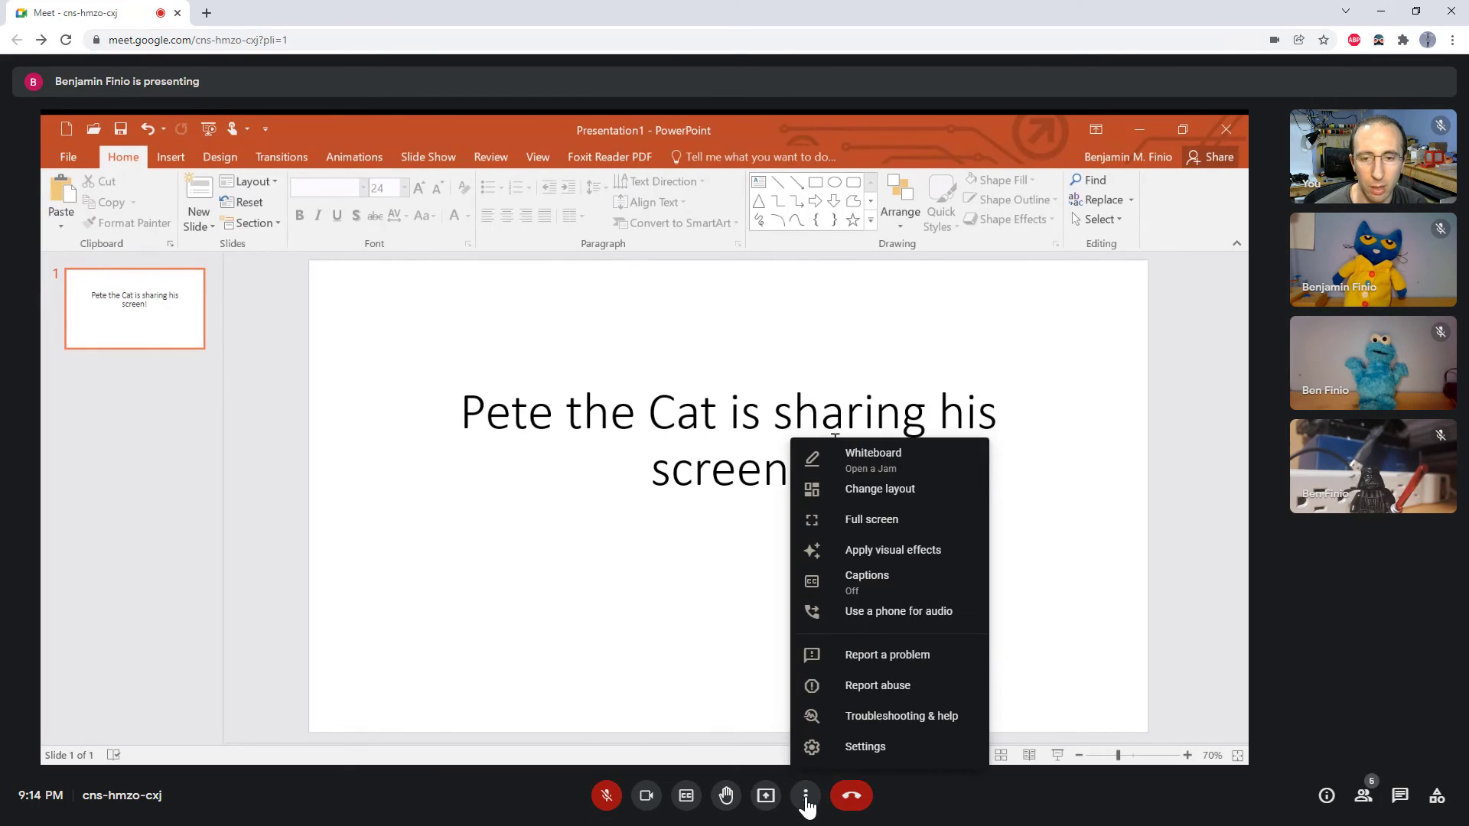
pyautogui.click(865, 517)
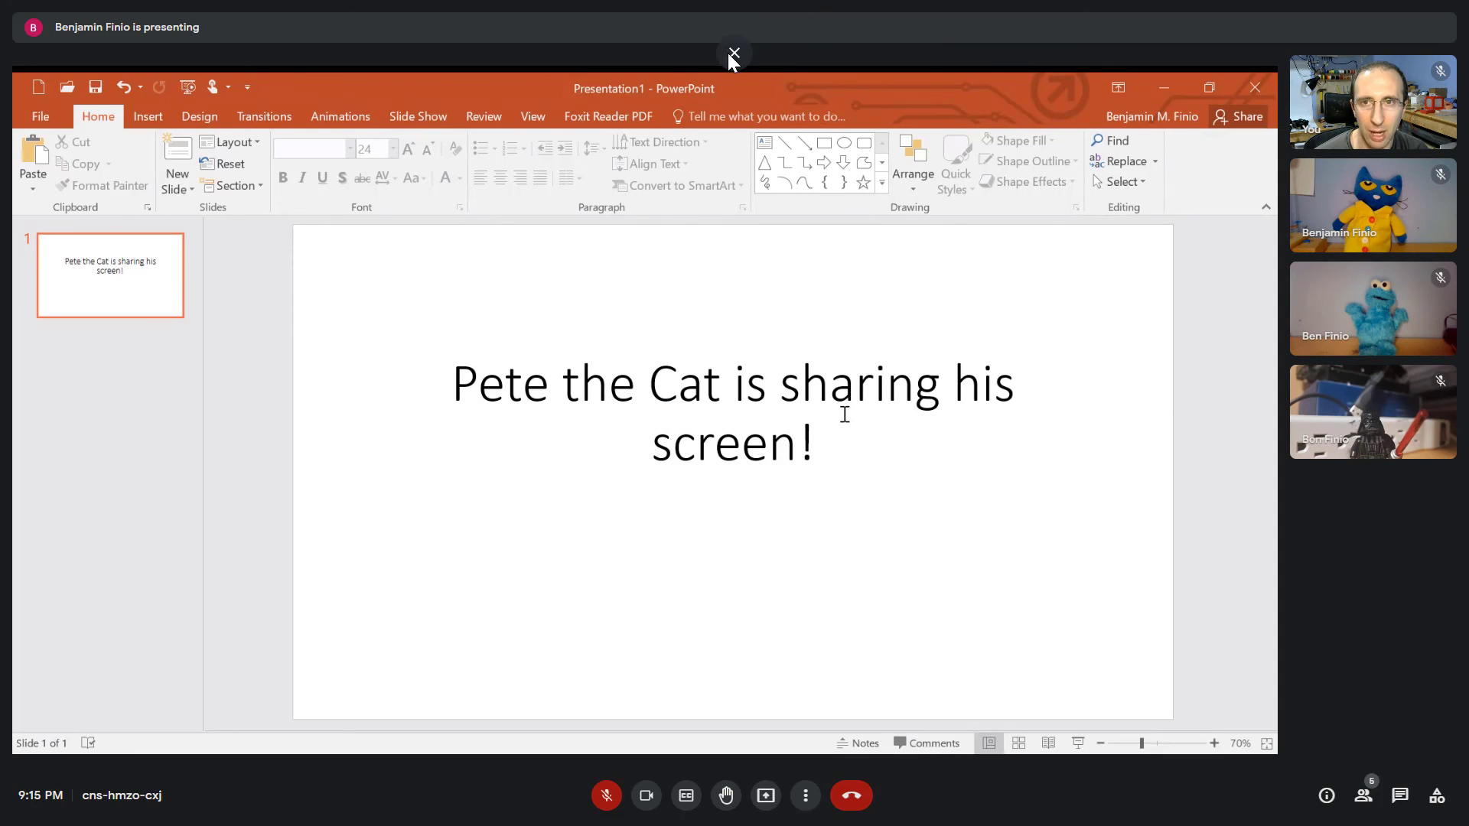
pyautogui.click(733, 52)
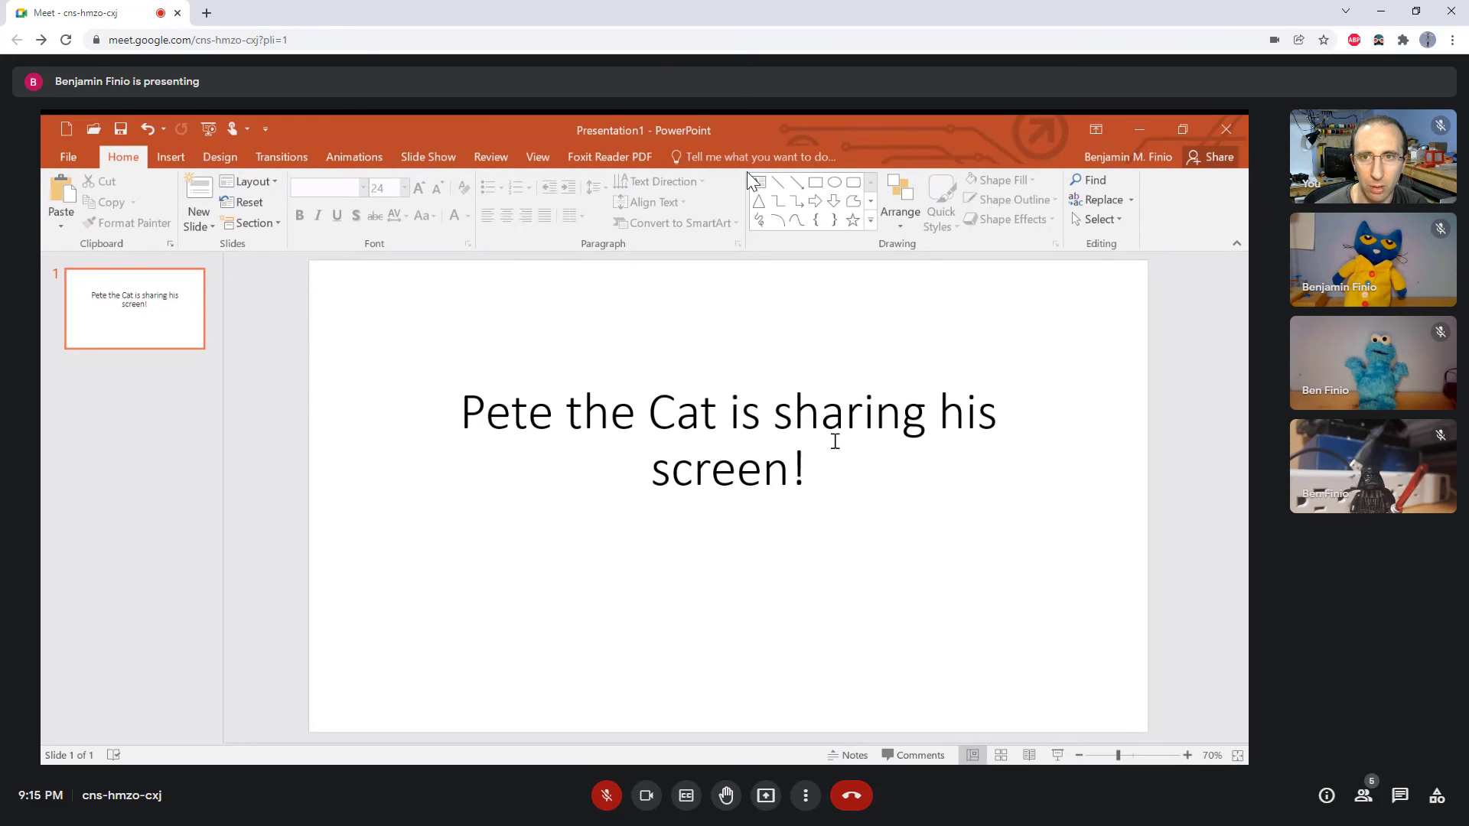
pyautogui.click(805, 795)
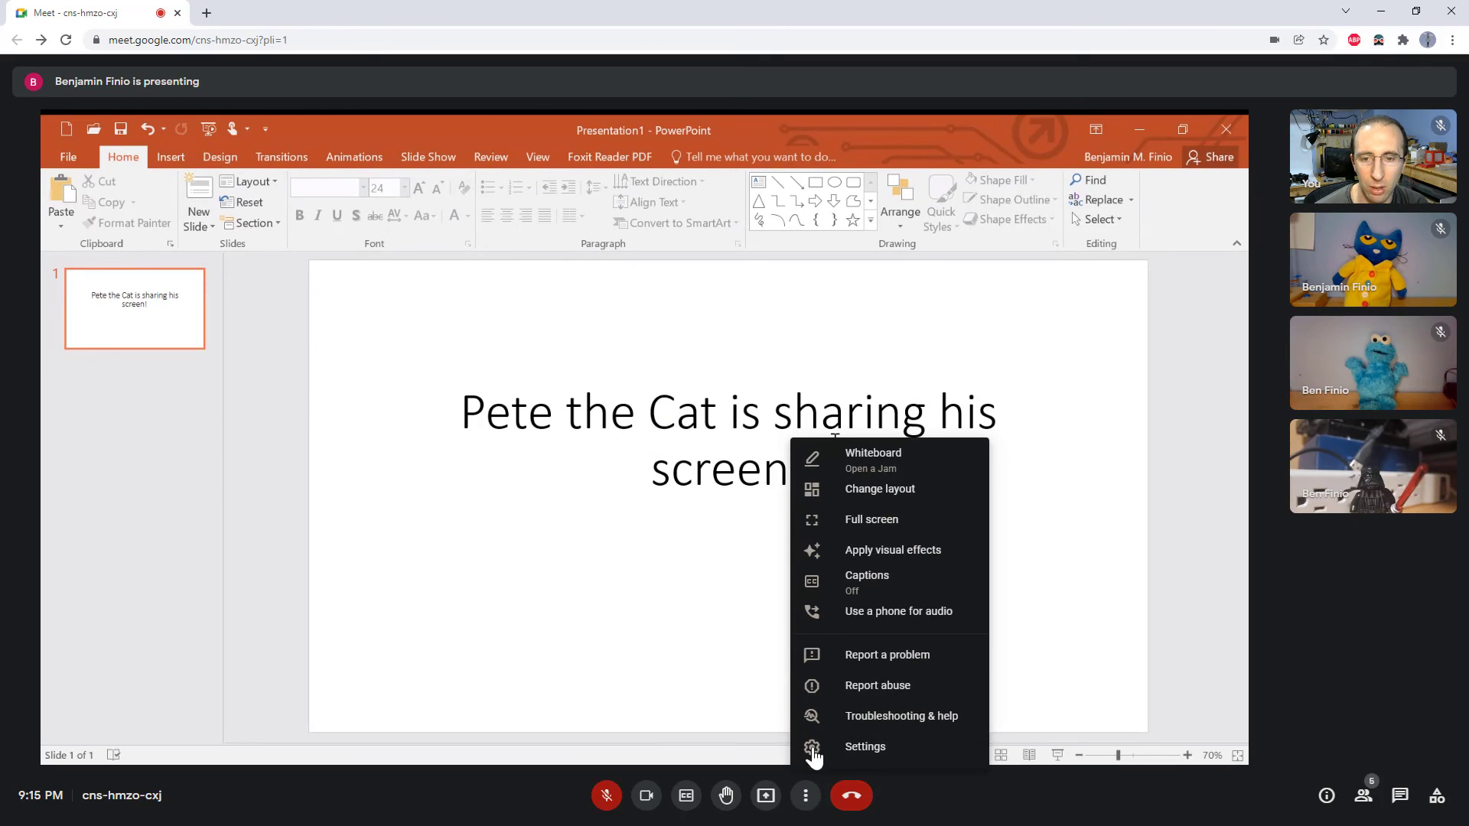
pyautogui.click(858, 519)
pyautogui.click(807, 799)
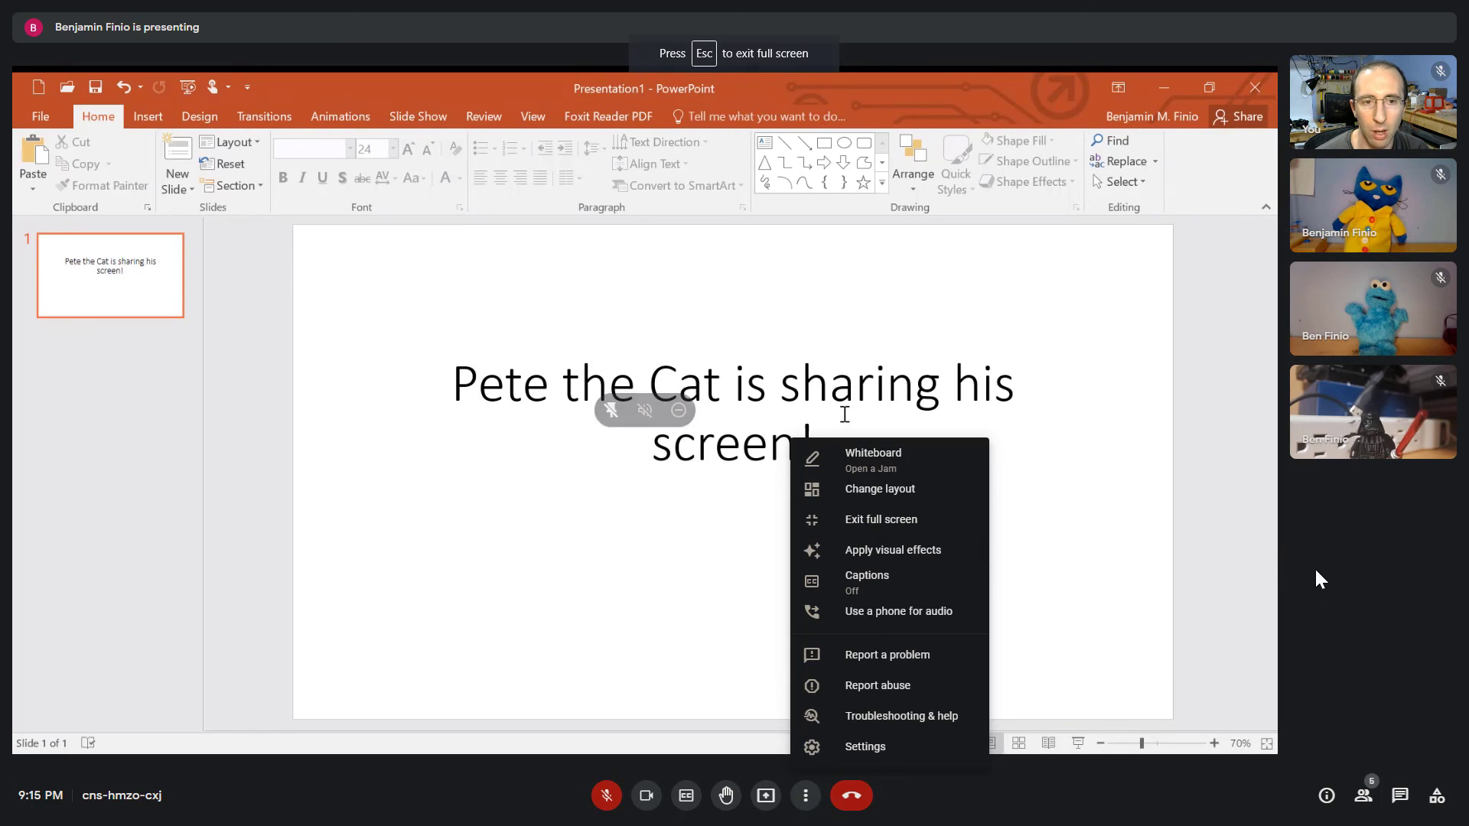
# Leave the layout unchanged and pin the Cookie Monster camera as the main view in place of the presentation.
pyautogui.click(871, 500)
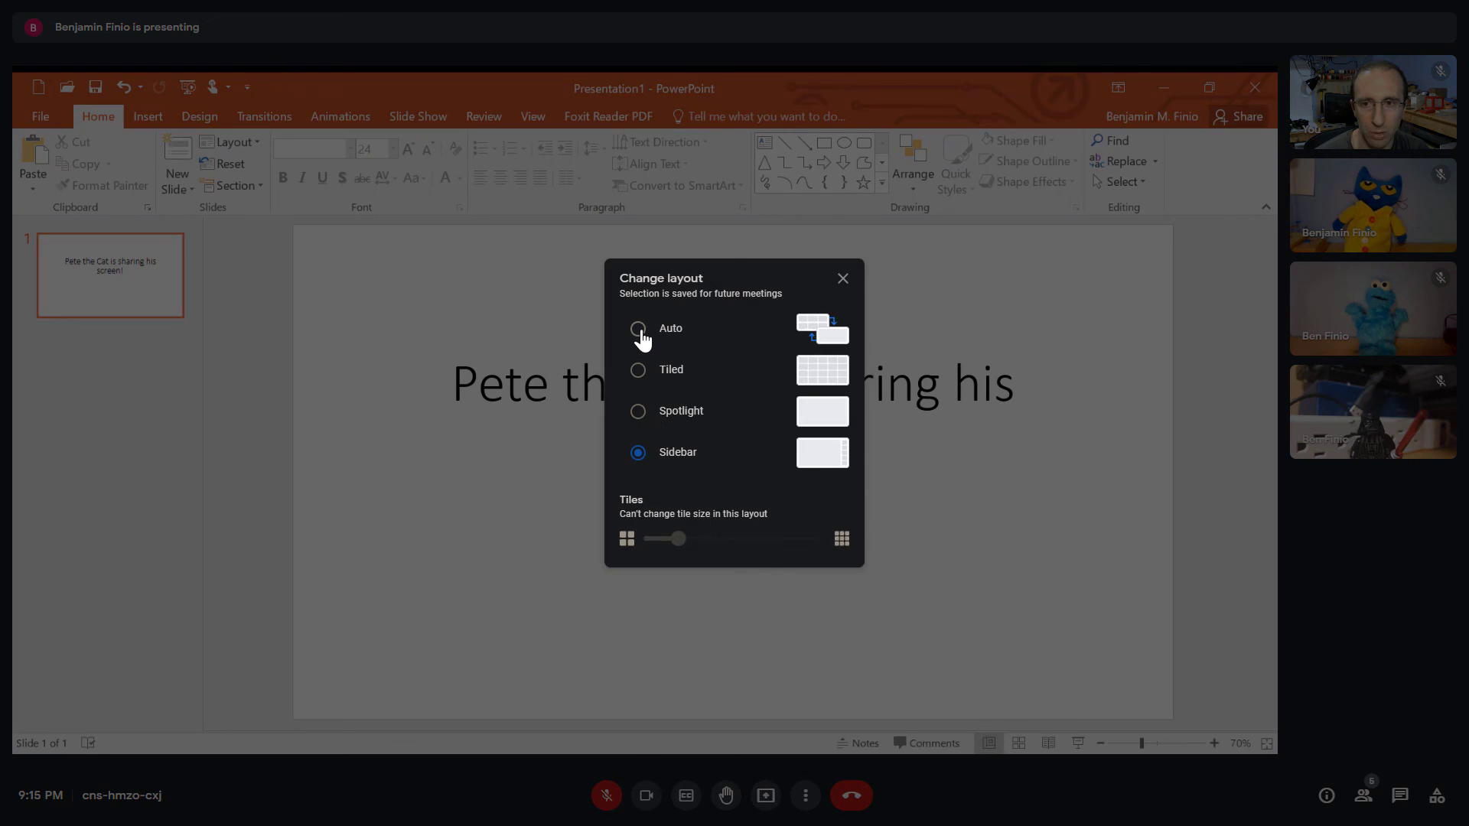
pyautogui.click(843, 278)
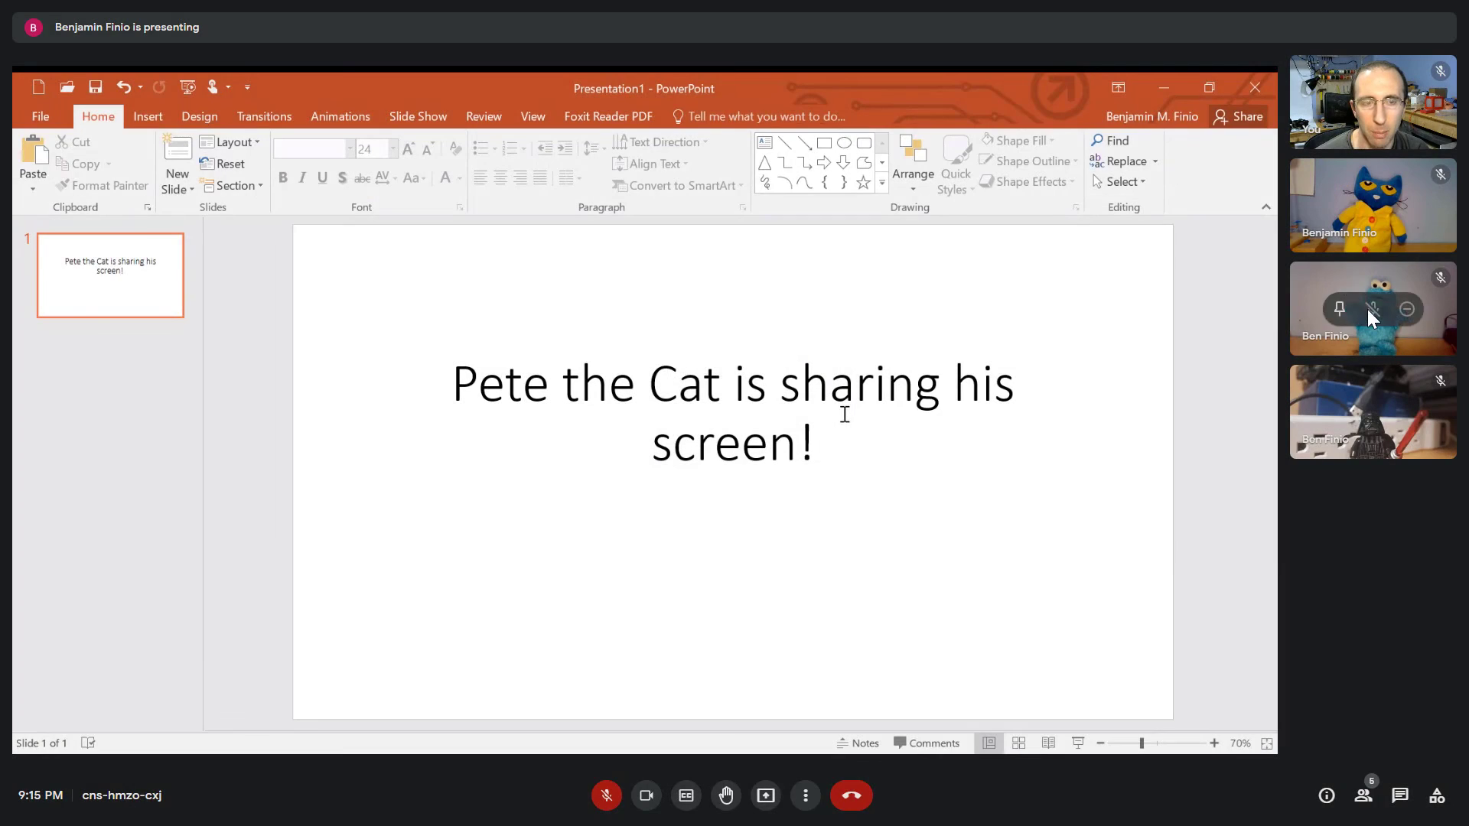
pyautogui.click(1339, 309)
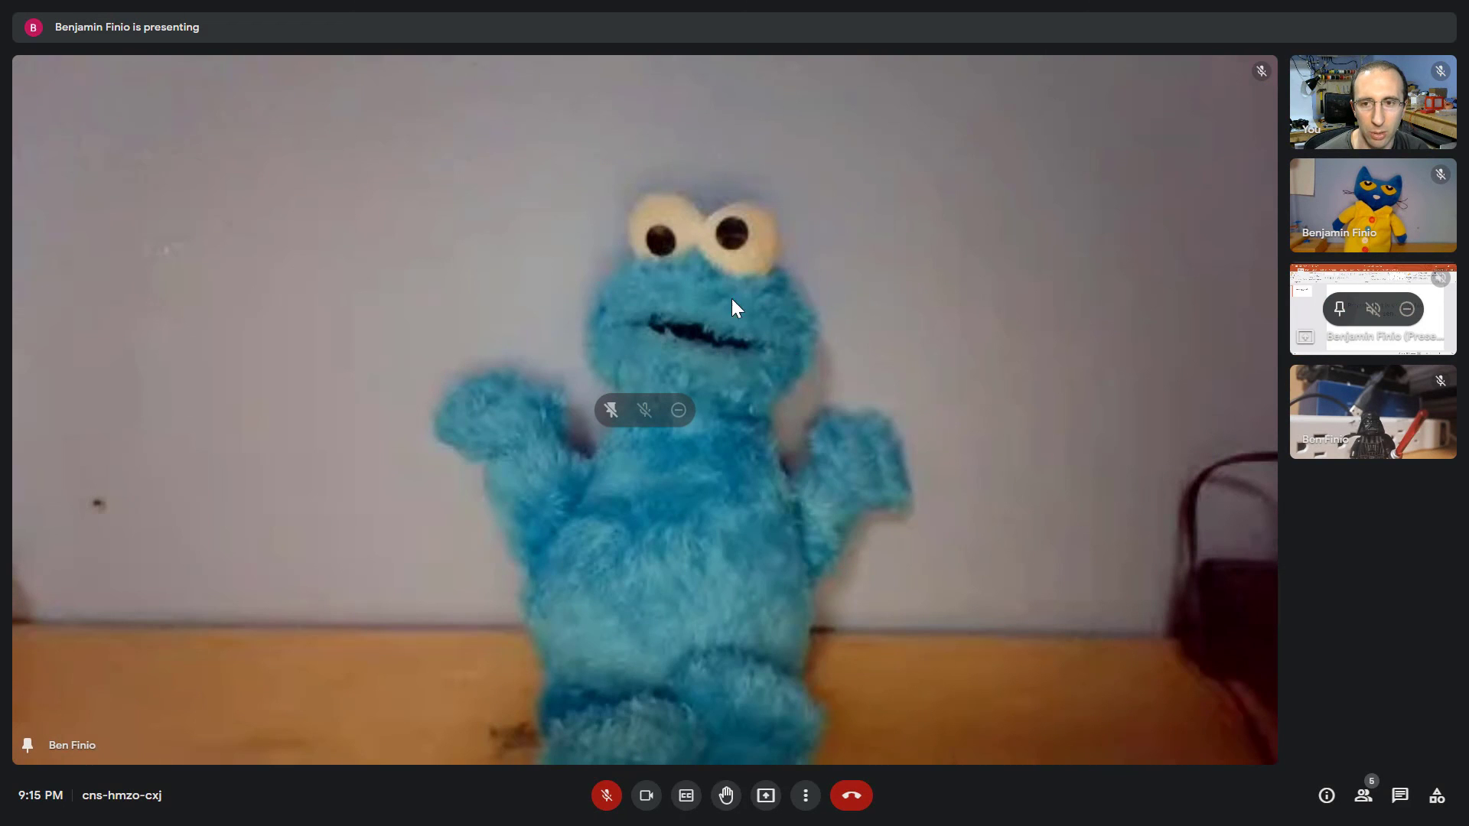
# Pin the shared presentation tile back in place of the Cookie Monster camera.
pyautogui.click(1339, 309)
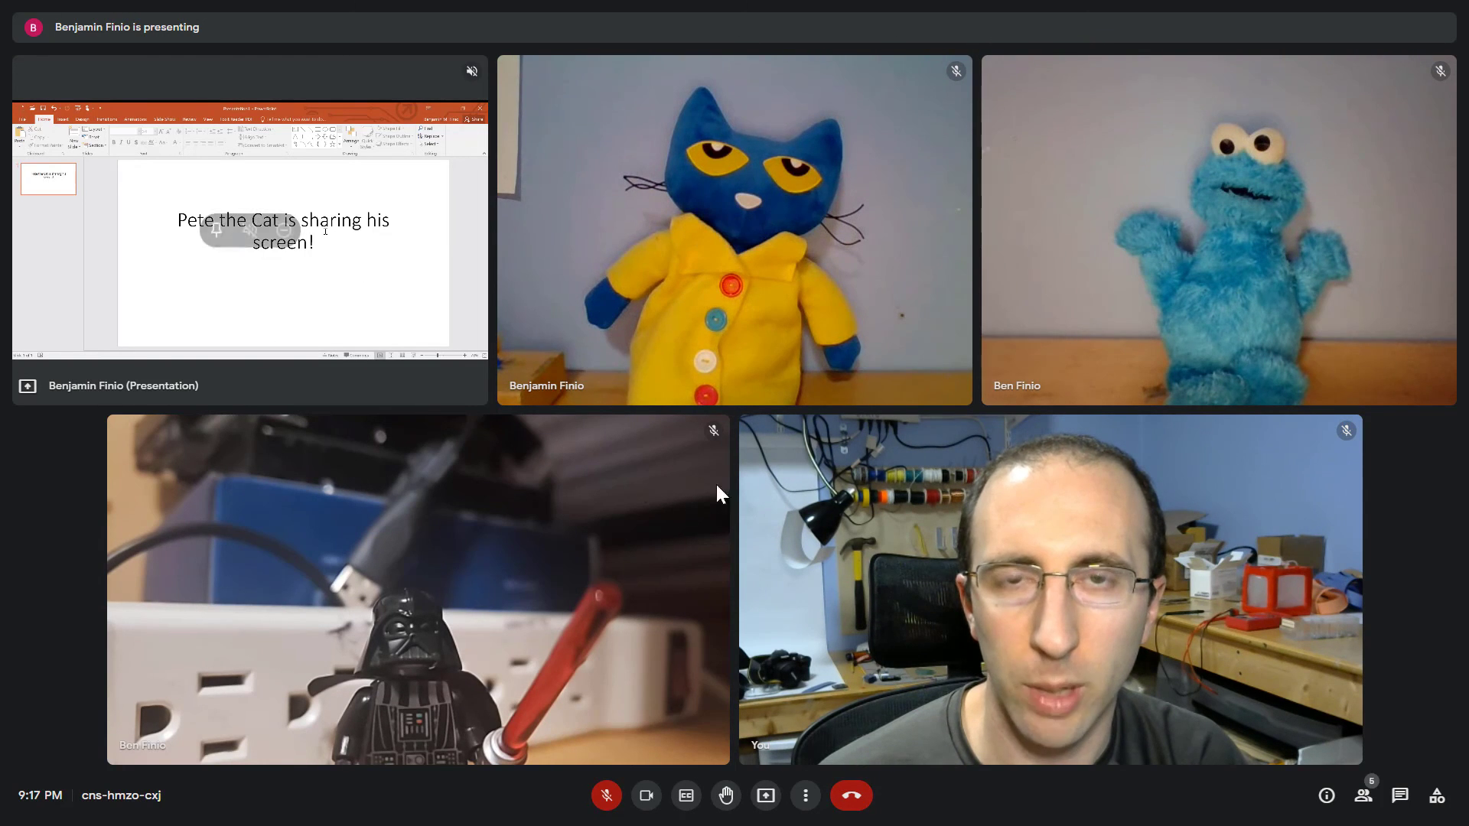
pyautogui.moveTo(846, 175)
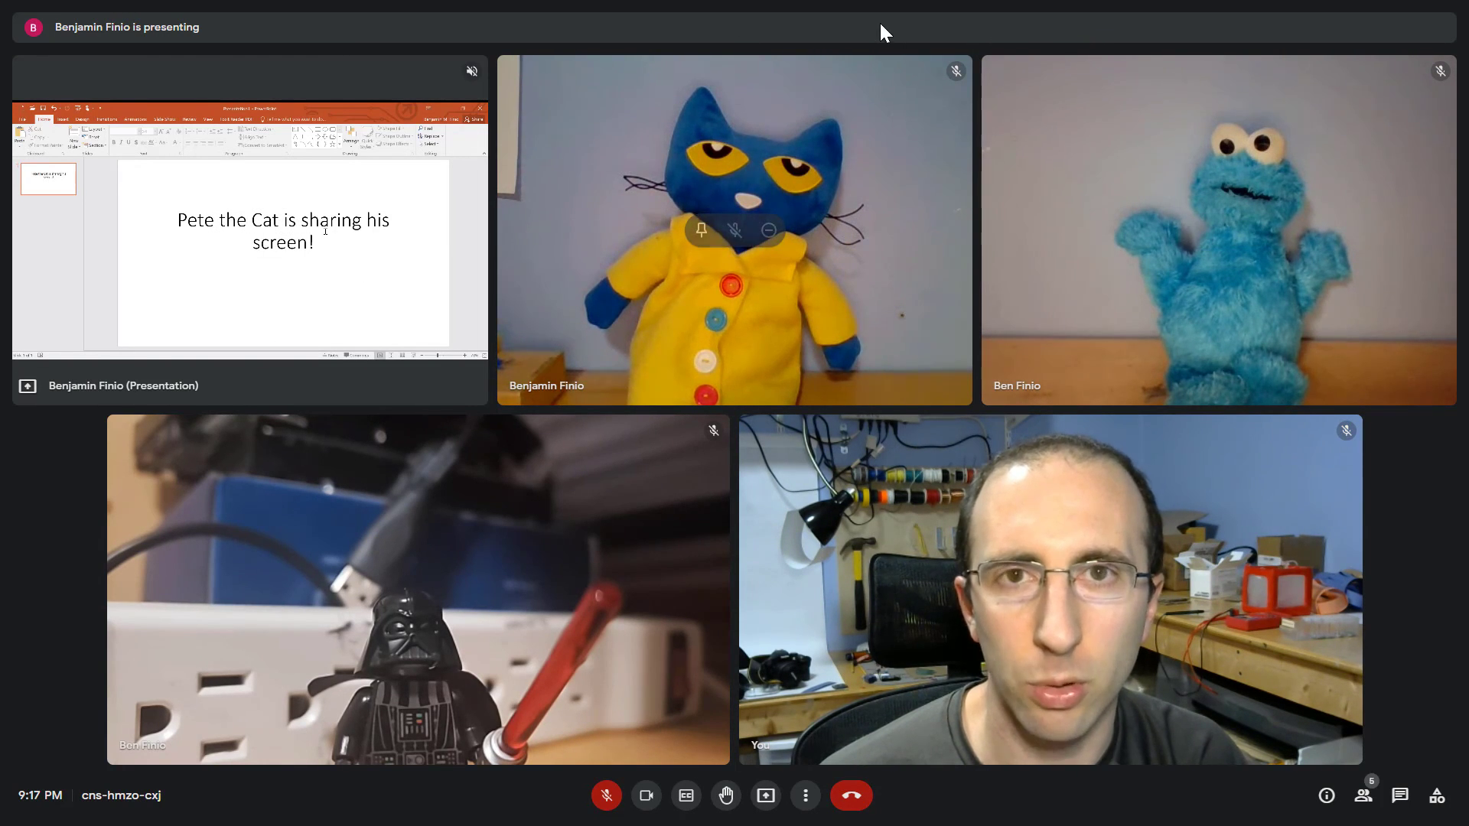